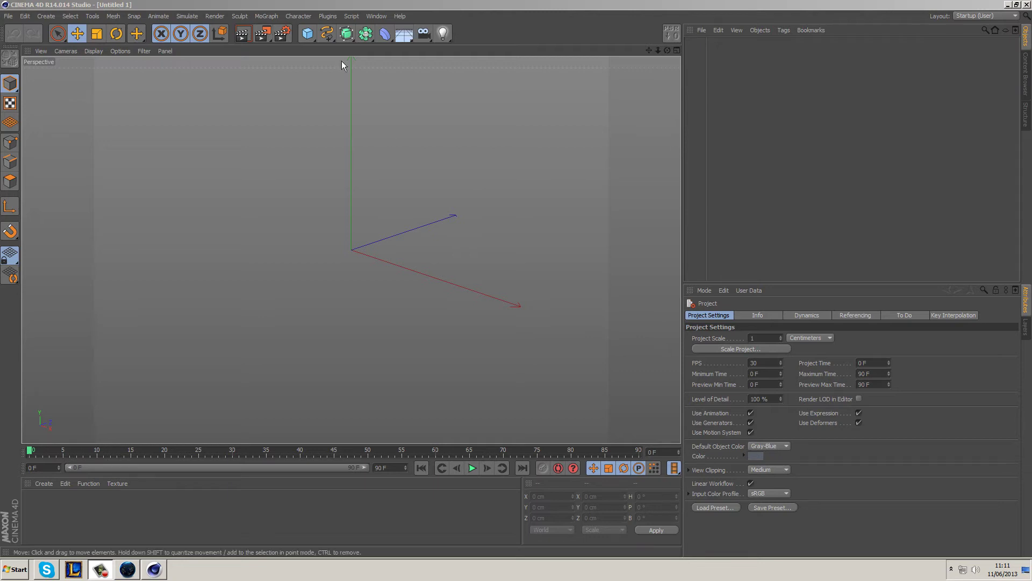
Step: Add a cube and set its size to 25 cm in X, 75 cm in Y and 25 cm in Z
click(310, 35)
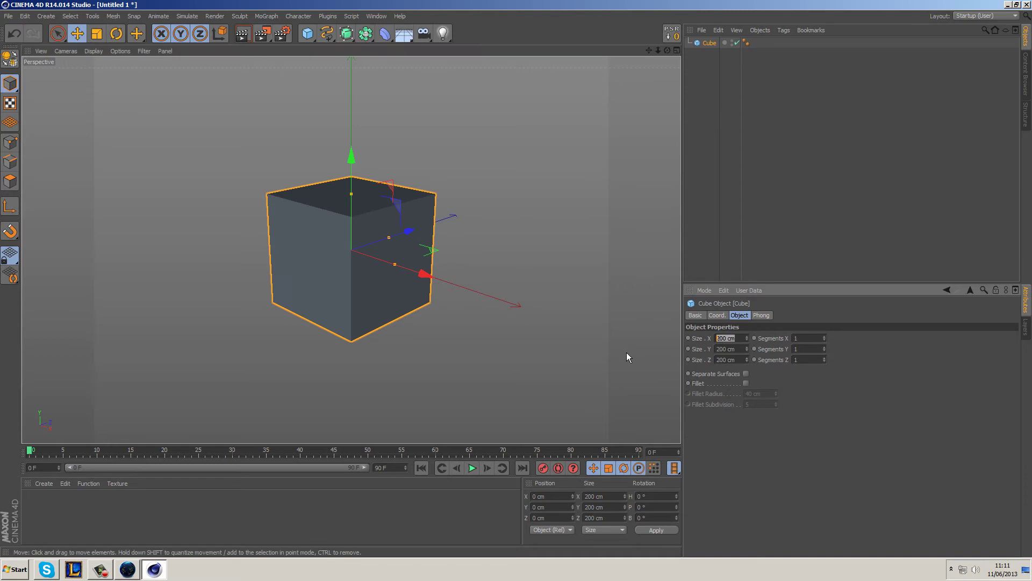
text(25)
click(740, 359)
text(25)
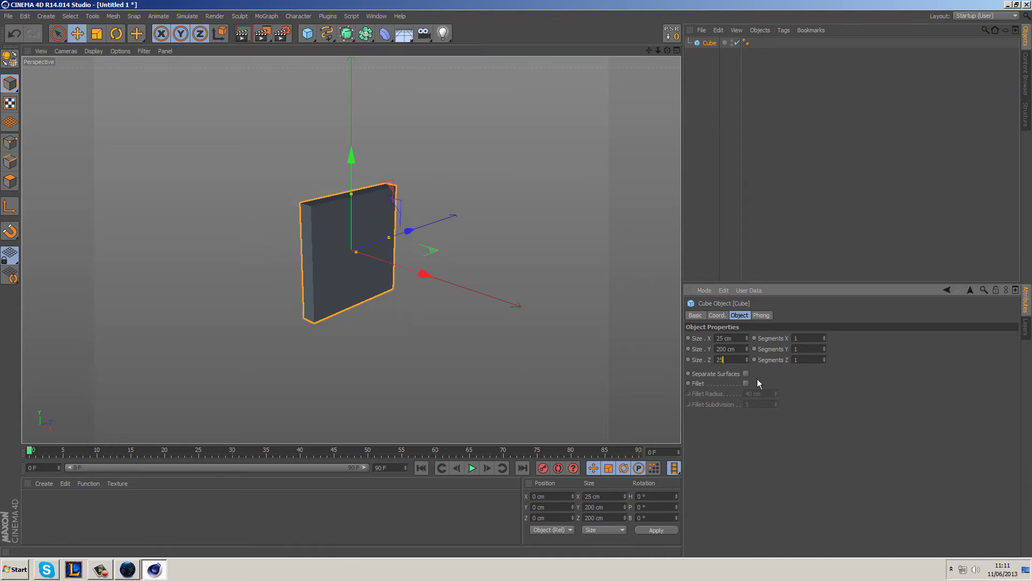
click(739, 348)
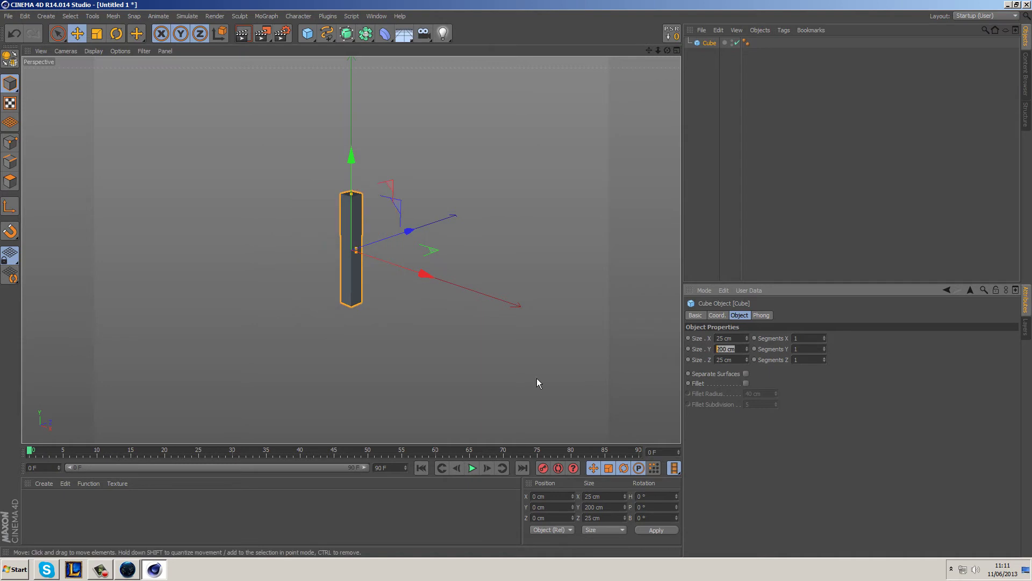
text(75)
key(Return)
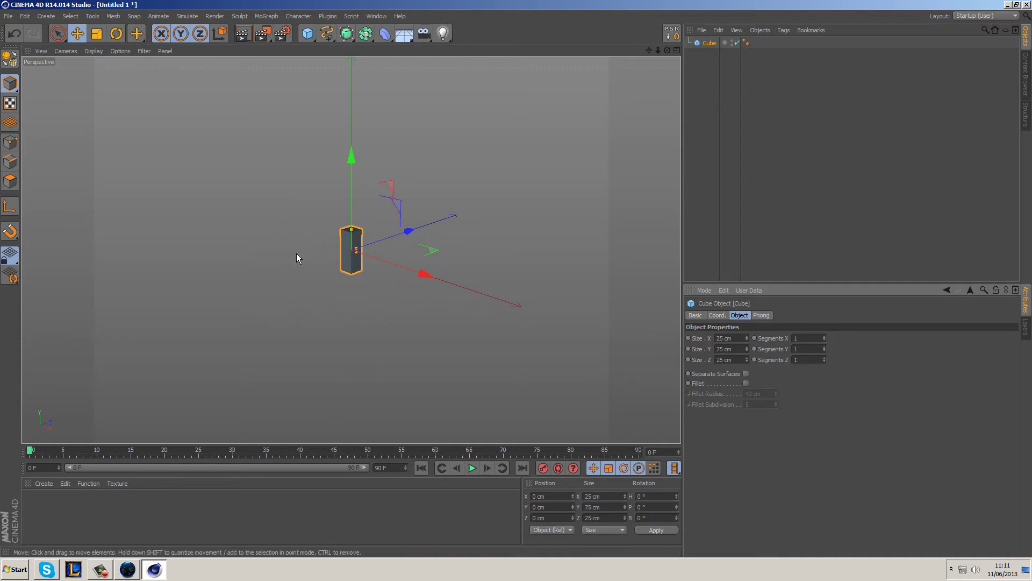
Step: Set the viewport display to Gouraud Shading (Lines) and frame the box closely
click(94, 51)
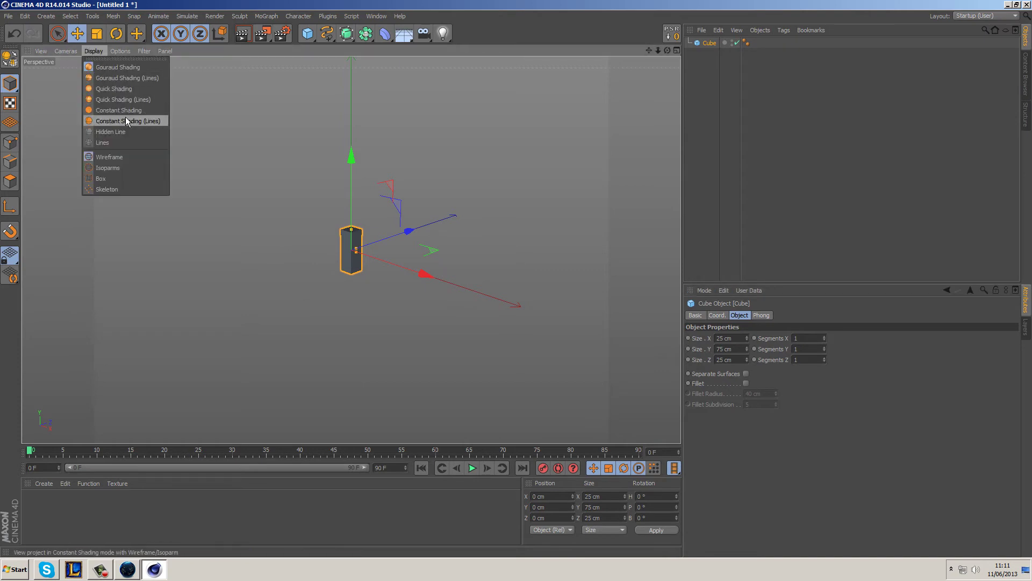
click(128, 81)
scroll(350, 201, up, 2)
scroll(350, 202, up, 5)
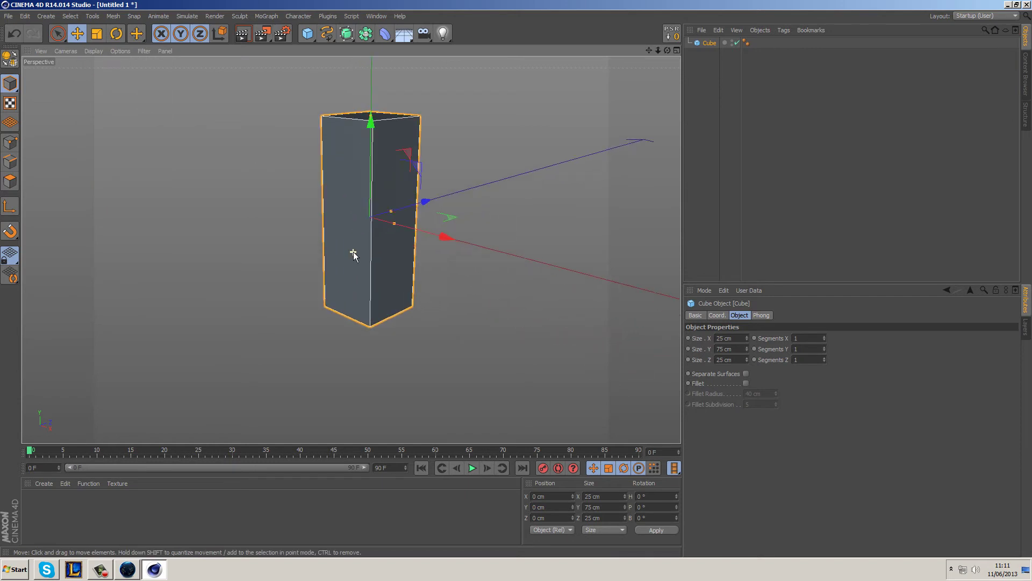
scroll(435, 231, up, 3)
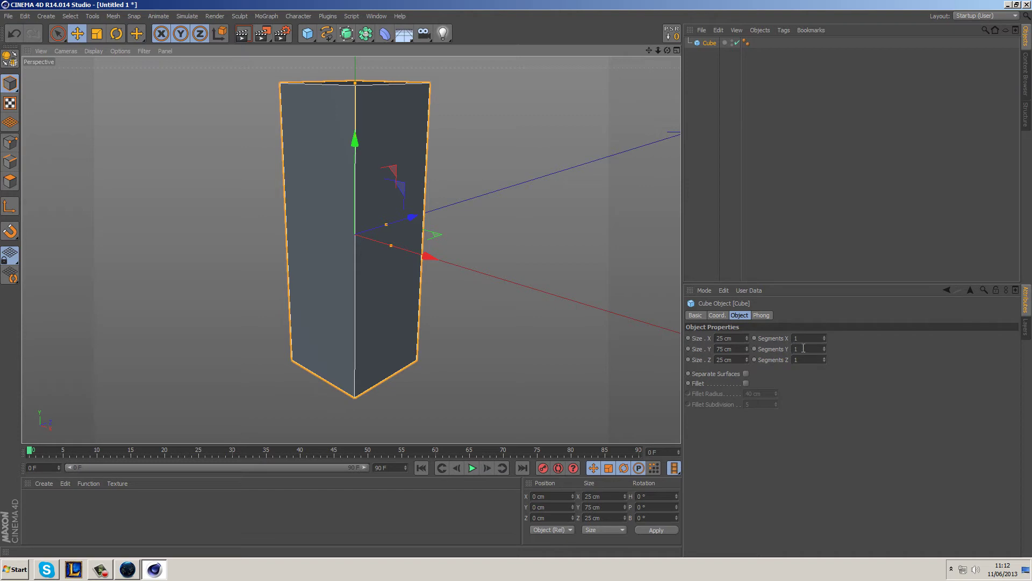
Step: Set the box's Y segments to 4 and make it an editable polygon object
click(824, 347)
click(824, 347)
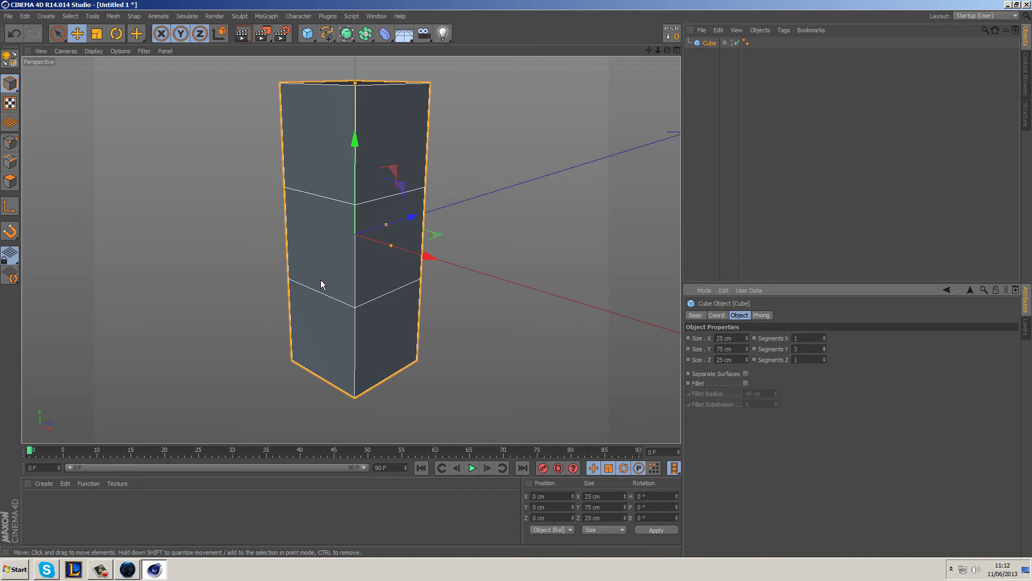
click(824, 348)
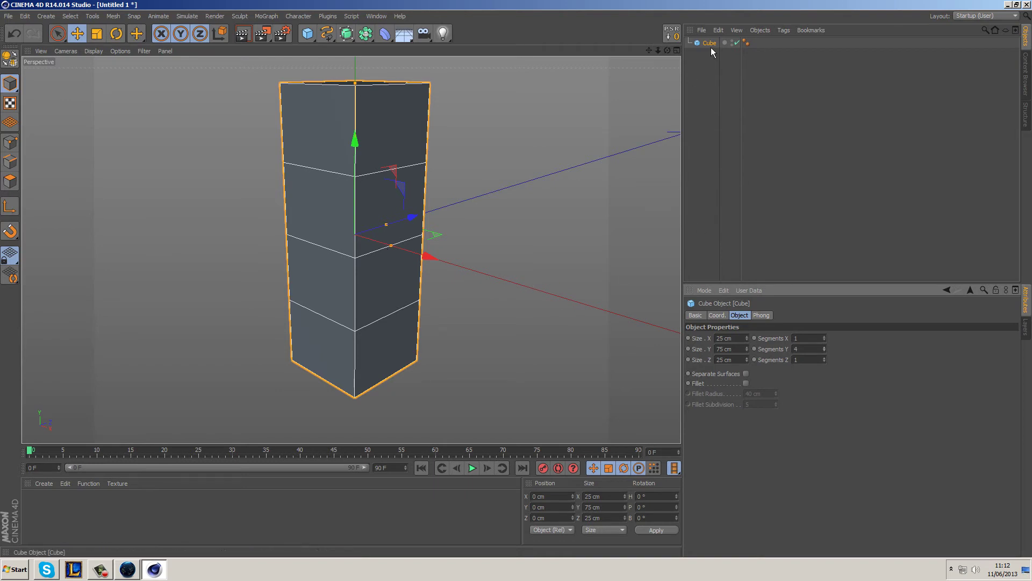
key(c)
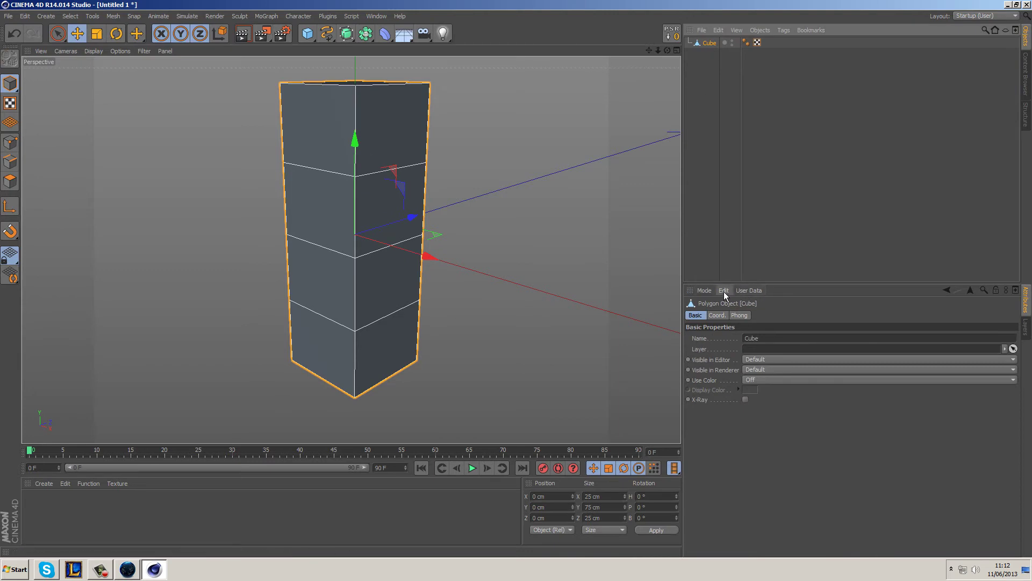
Step: Enable quantizing in the modeling settings and set the movement increment to 3.125 cm
click(708, 291)
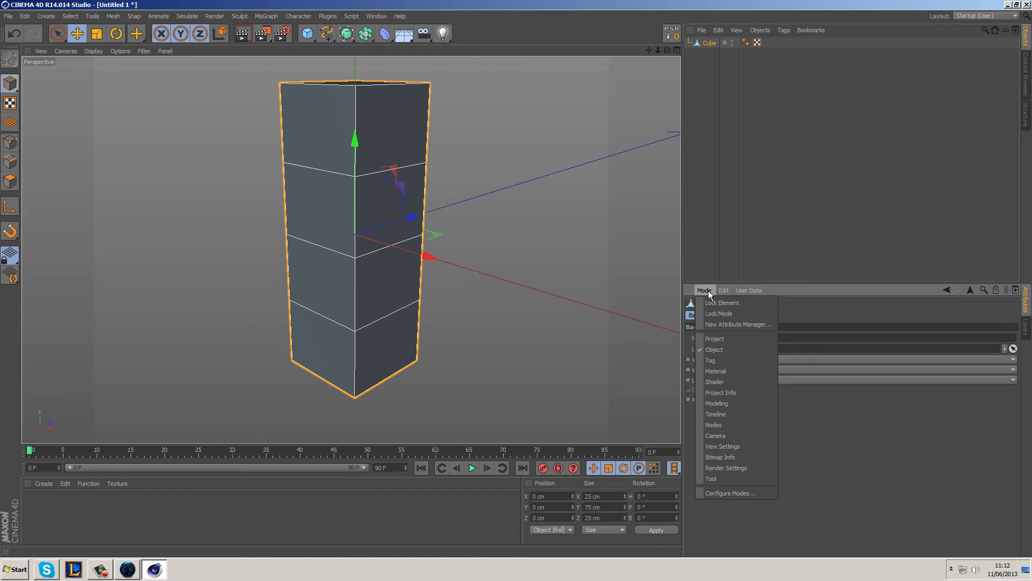
click(726, 402)
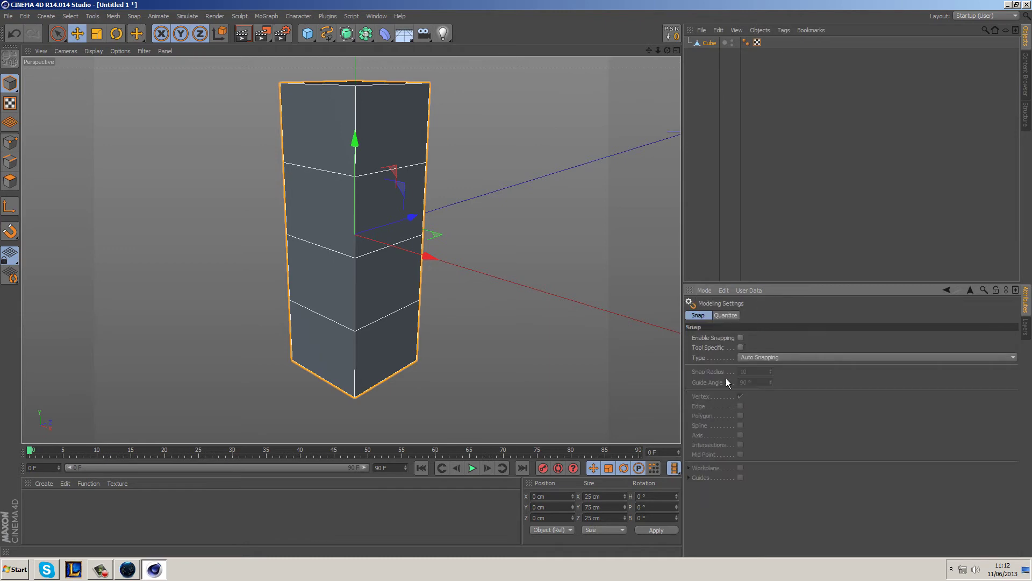
click(727, 316)
click(744, 337)
key(Tab)
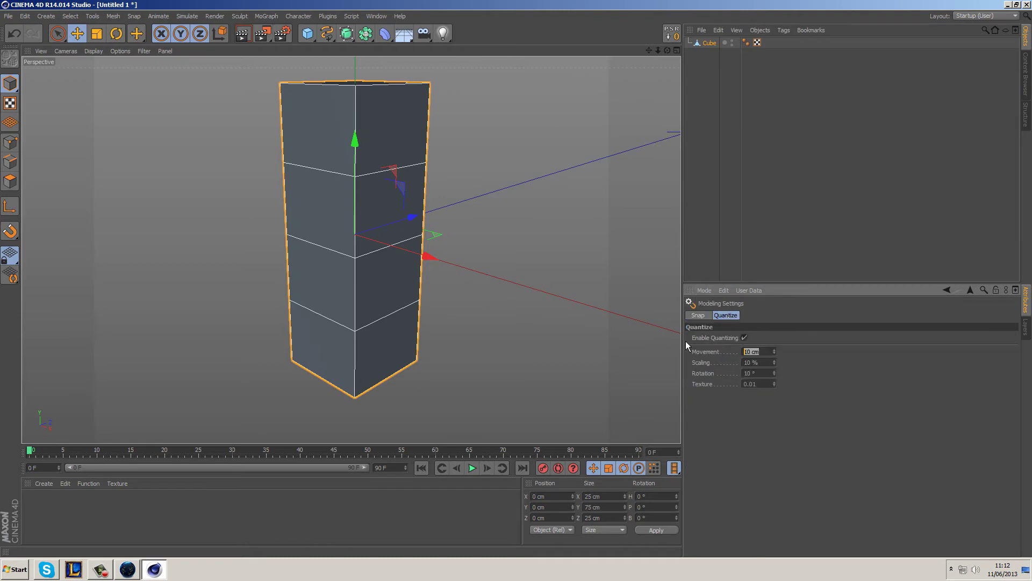
text(3.125)
key(Return)
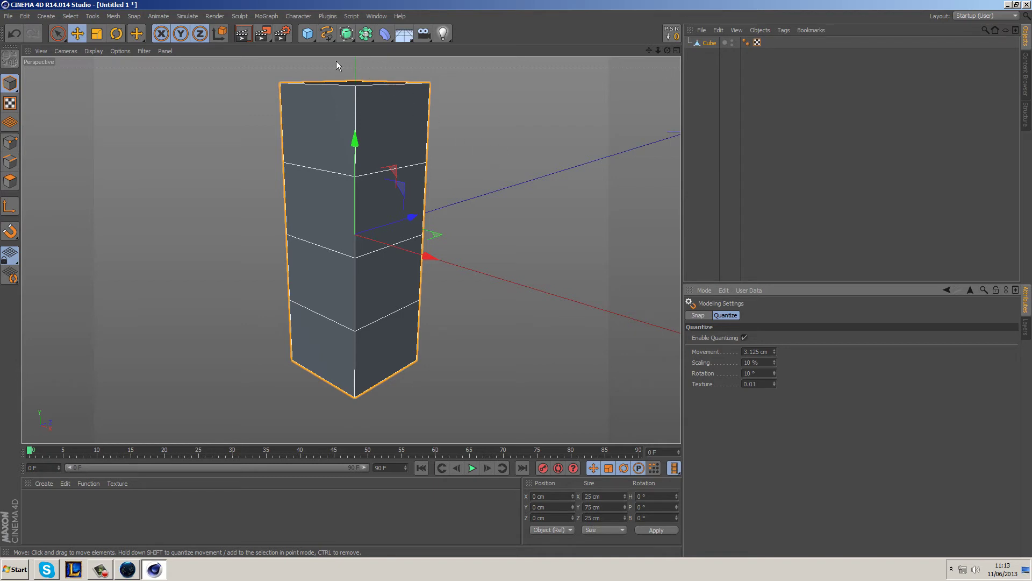
Step: Add a joint and raise it to the centre of the box's top face at Y 37.5 cm
click(298, 16)
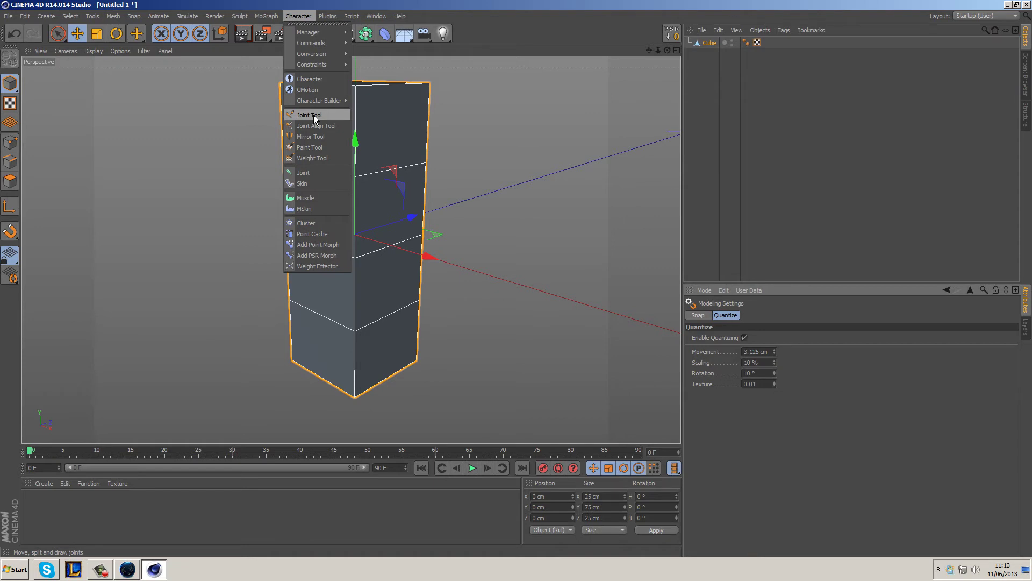
click(318, 172)
drag(359, 177, 361, 159)
alt+drag(376, 228, 479, 217)
Step: In the Right view, duplicate the joint down to the box's middle and again to its bottom edge at Y -37.5 cm
middle_click(506, 219)
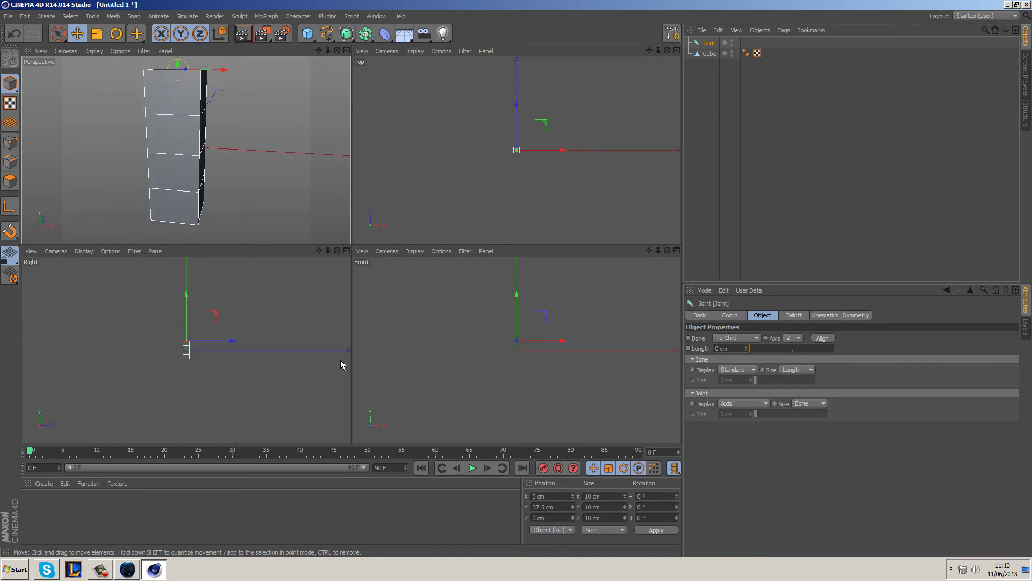
middle_click(330, 272)
key(h)
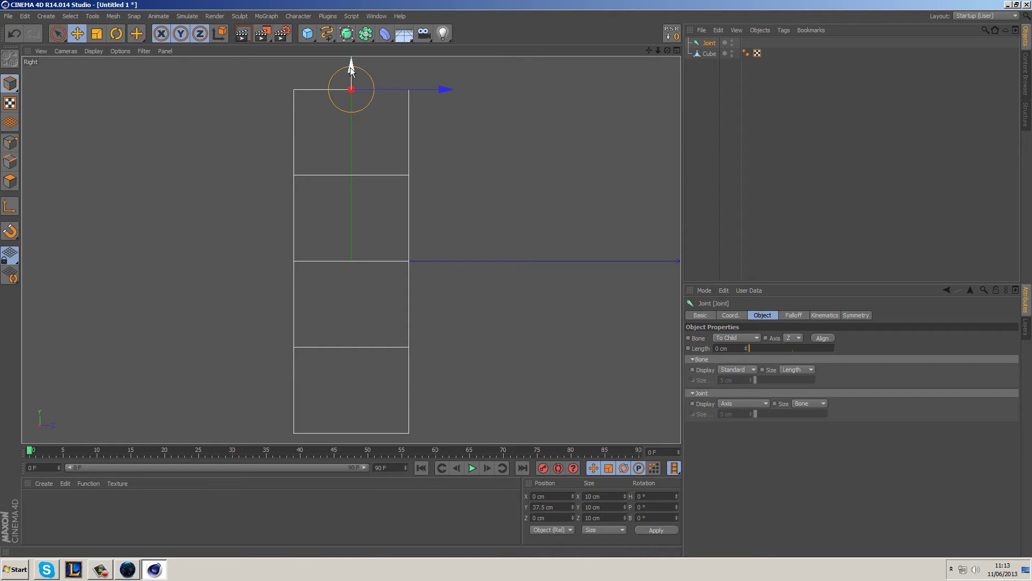
ctrl+drag(350, 146, 365, 234)
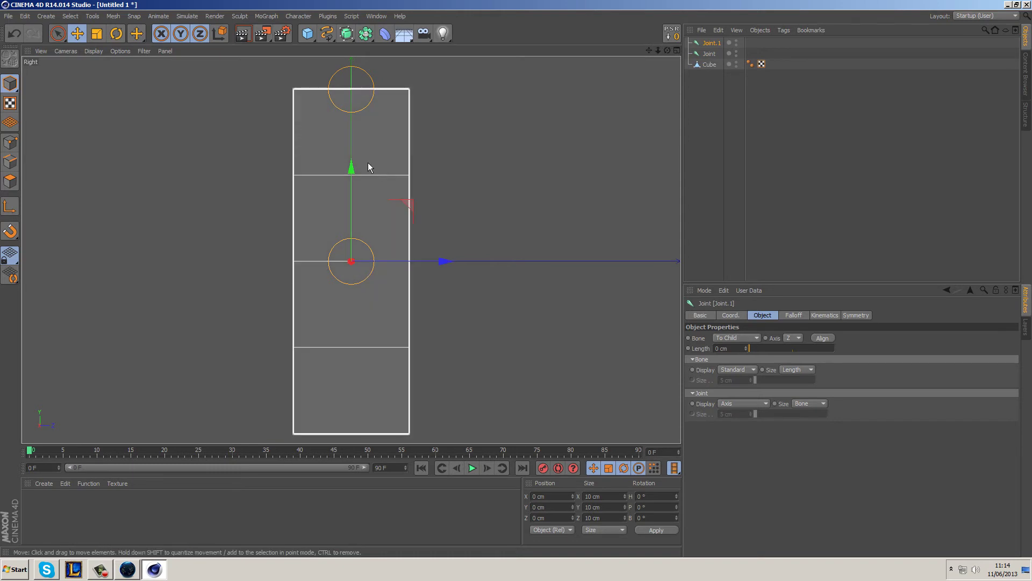
drag(351, 167, 369, 334)
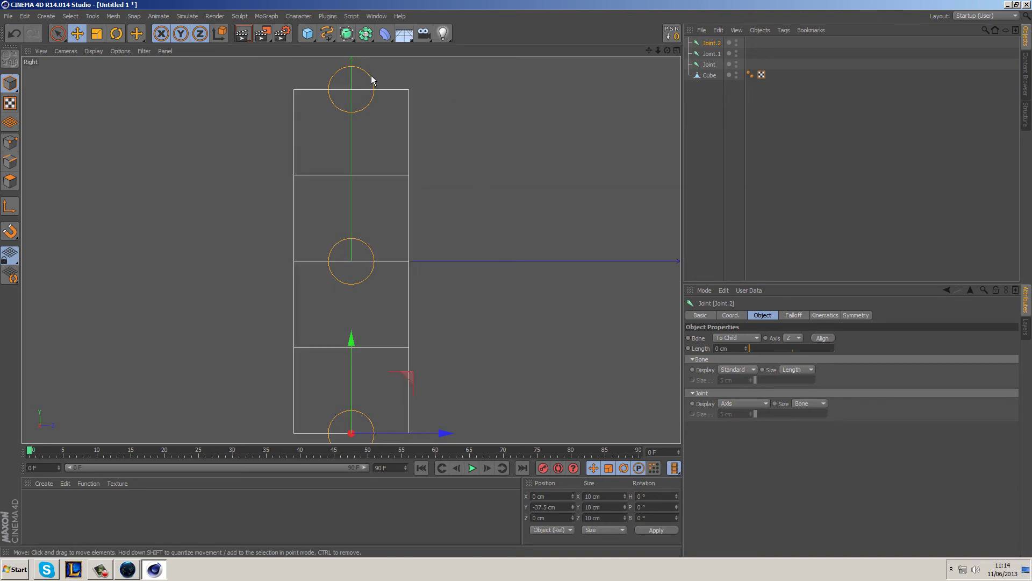
Step: Parent the middle joint to the top joint and the bottom joint to the middle one, and clear the selection
click(713, 67)
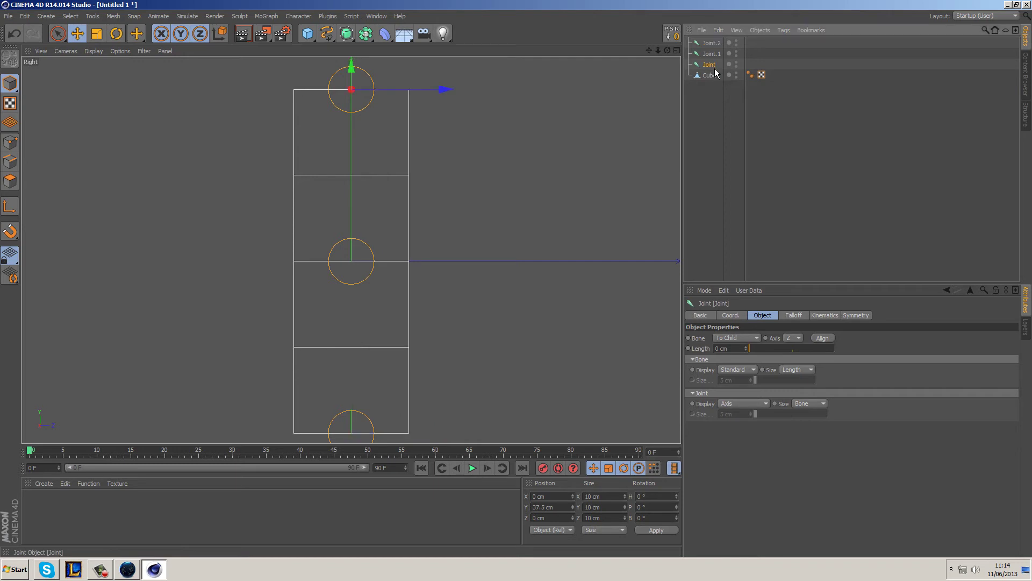
click(712, 54)
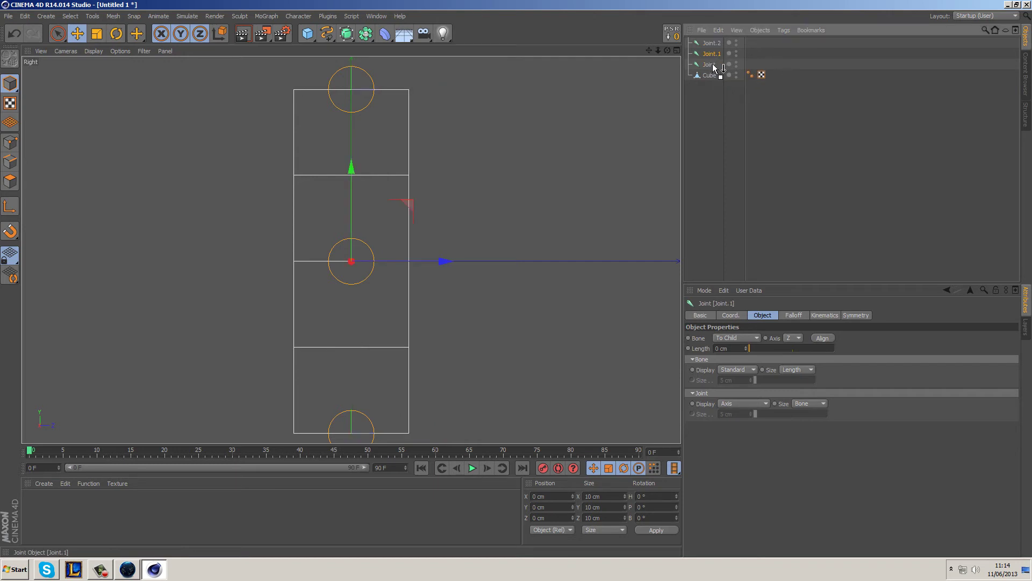
mouse_move(715, 67)
mouse_down()
mouse_move(734, 66)
mouse_move(721, 67)
mouse_up()
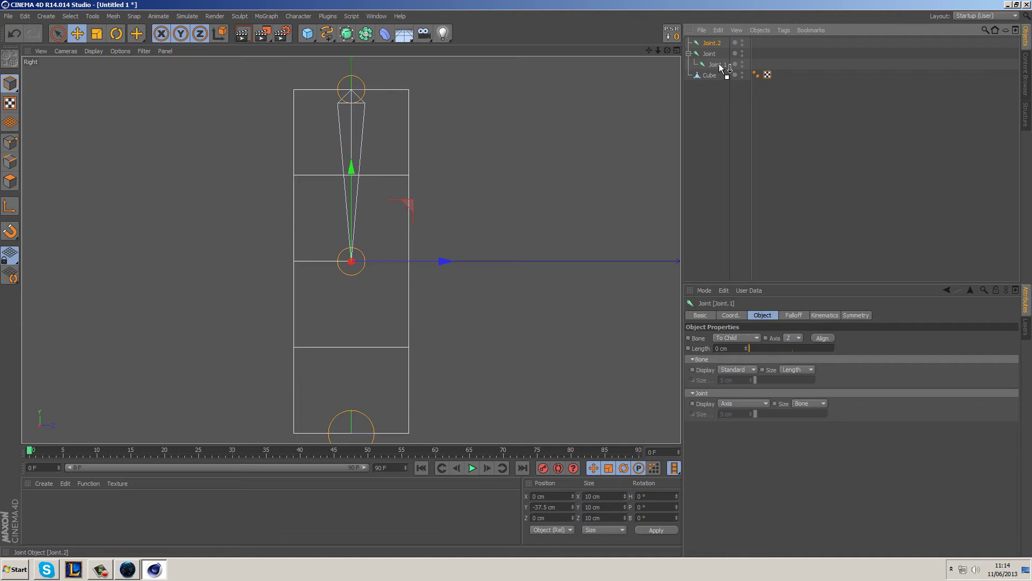
drag(721, 67, 721, 68)
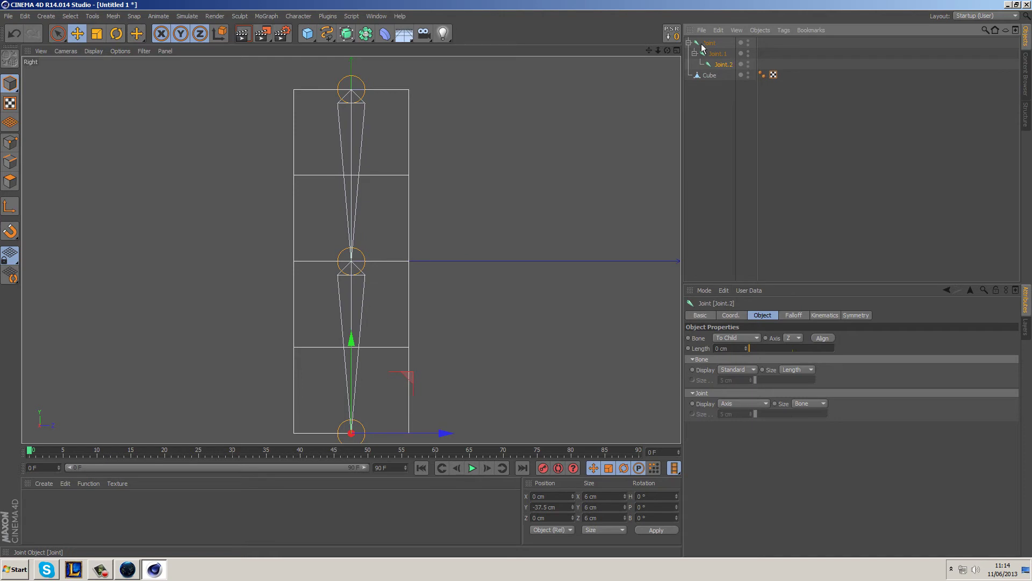
click(709, 43)
click(721, 65)
click(725, 97)
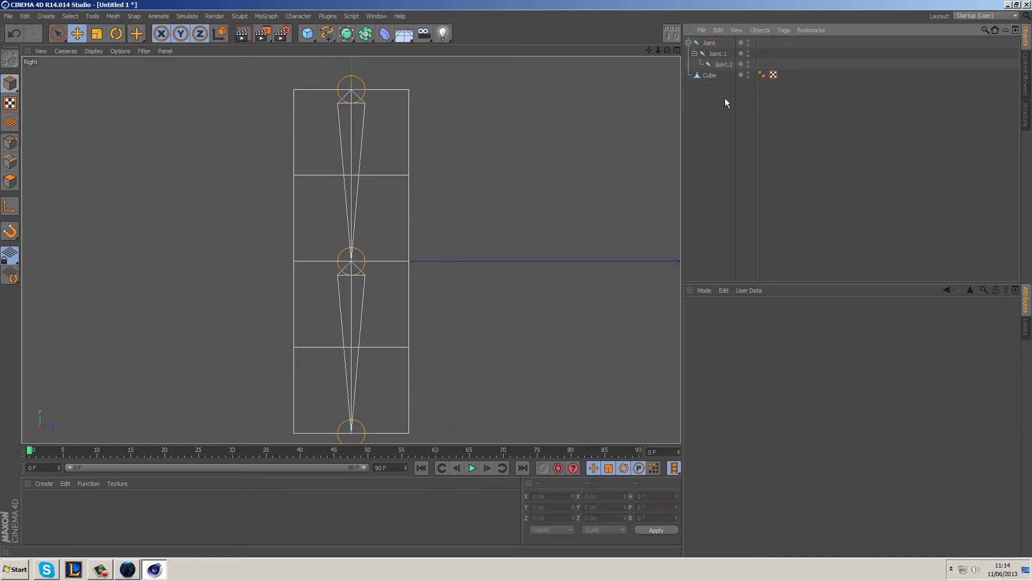
Step: Offset the middle joint slightly along the depth axis, setting its Z position to 0.1 cm
click(718, 59)
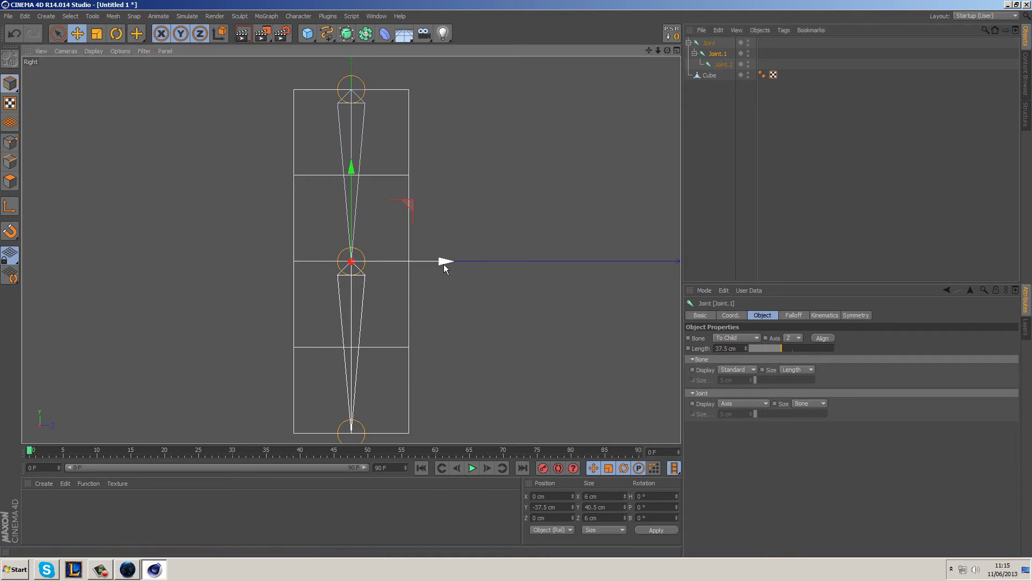
drag(447, 264, 451, 267)
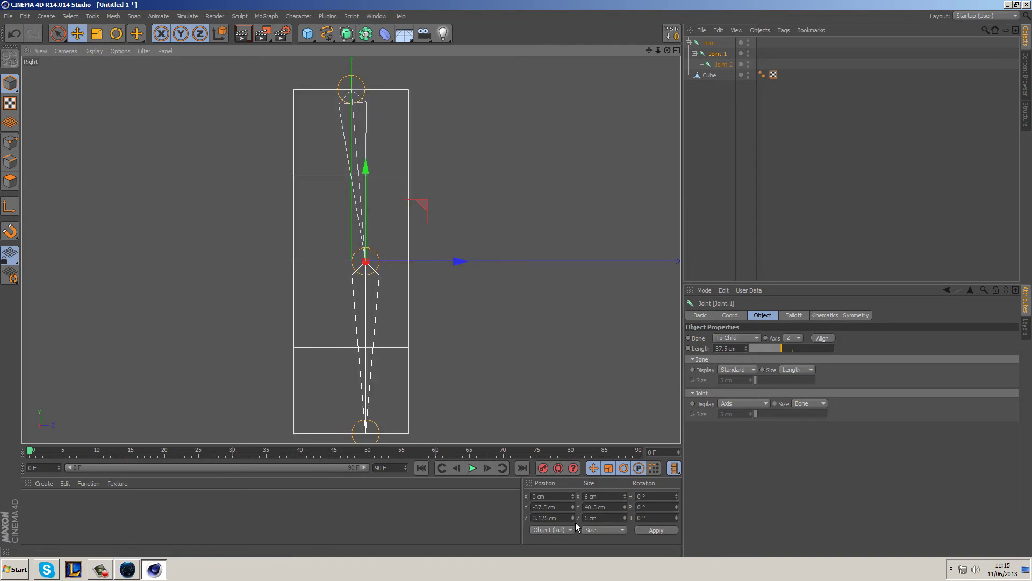
click(553, 517)
key(BackSpace)
text(0.1)
key(Return)
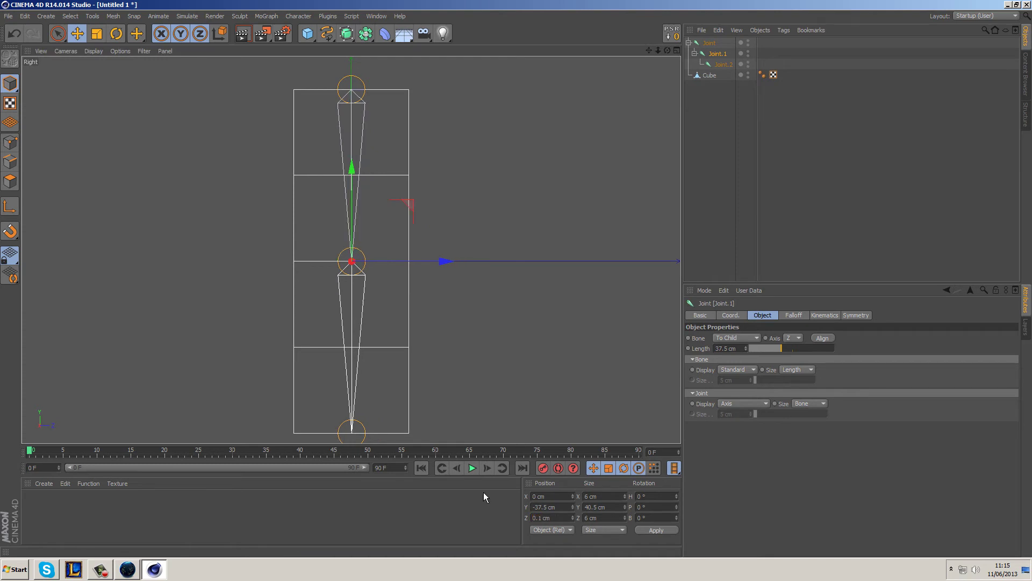
Step: Set the bottom joint's relative Z position to -0.1 cm
click(722, 65)
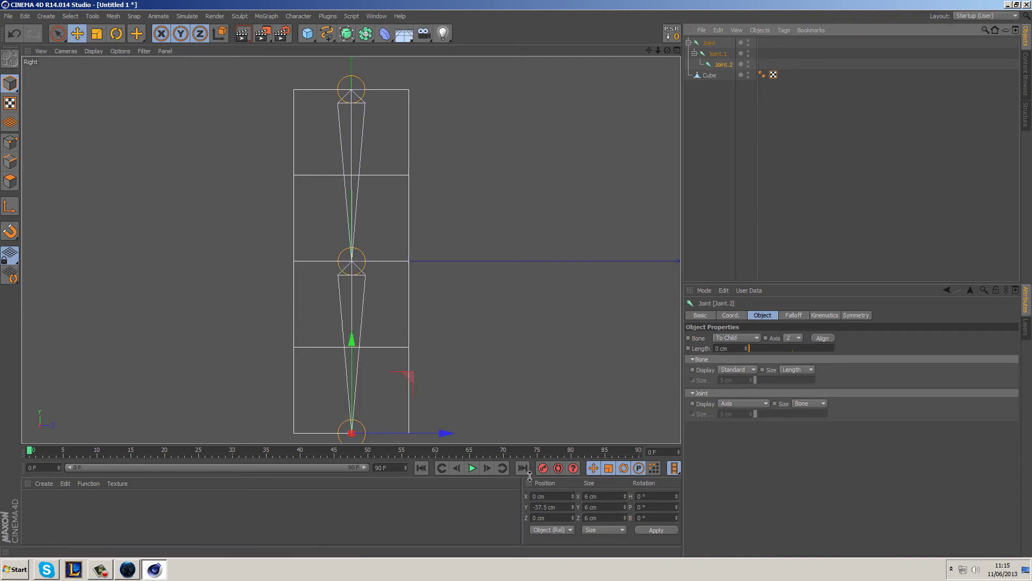
click(564, 516)
text(-.1)
key(Return)
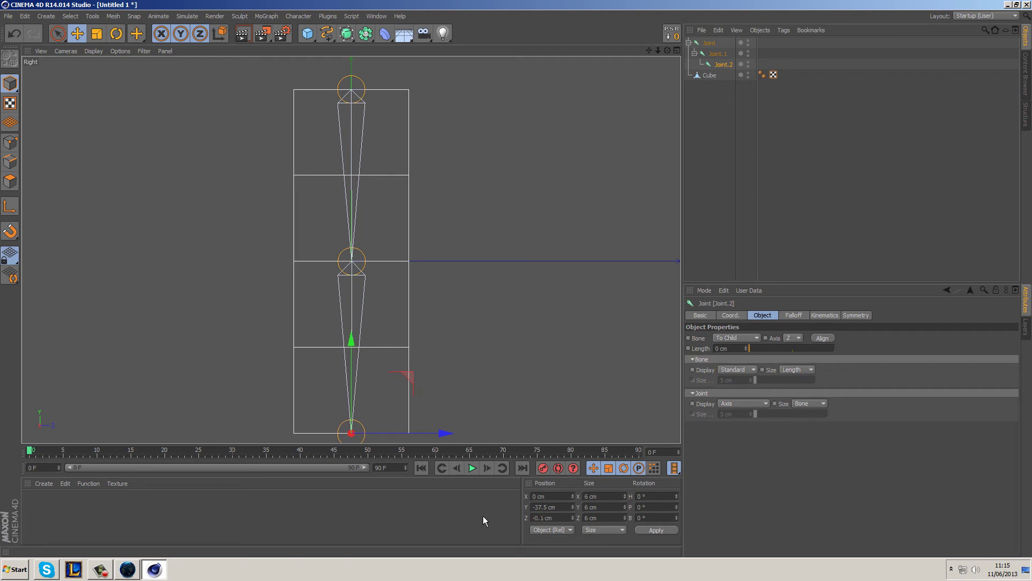
Step: Try an exaggerated bend by moving the middle joint to Z 9.475 cm and the bottom joint to Z -9.475 cm
click(720, 56)
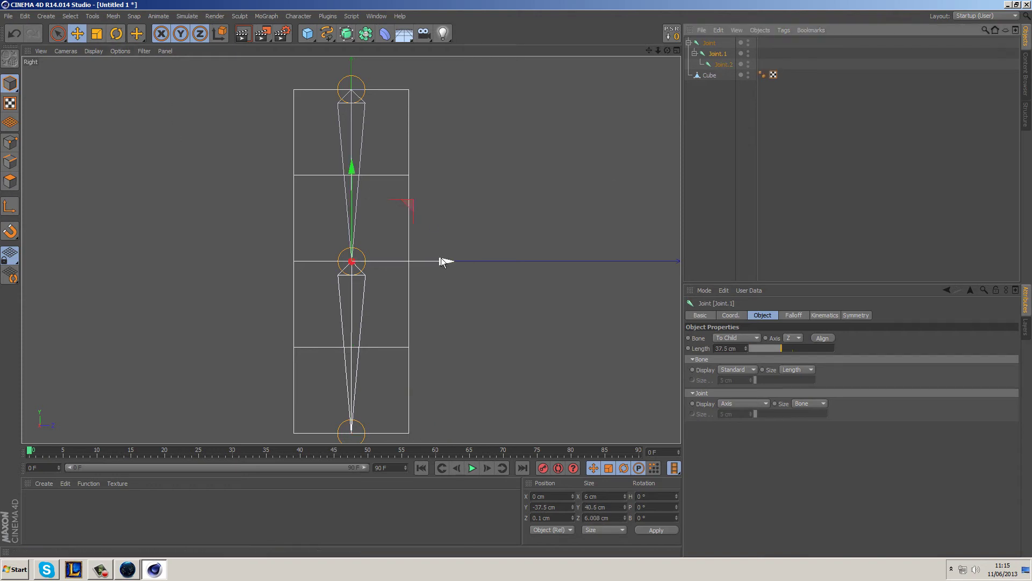
drag(442, 260, 482, 258)
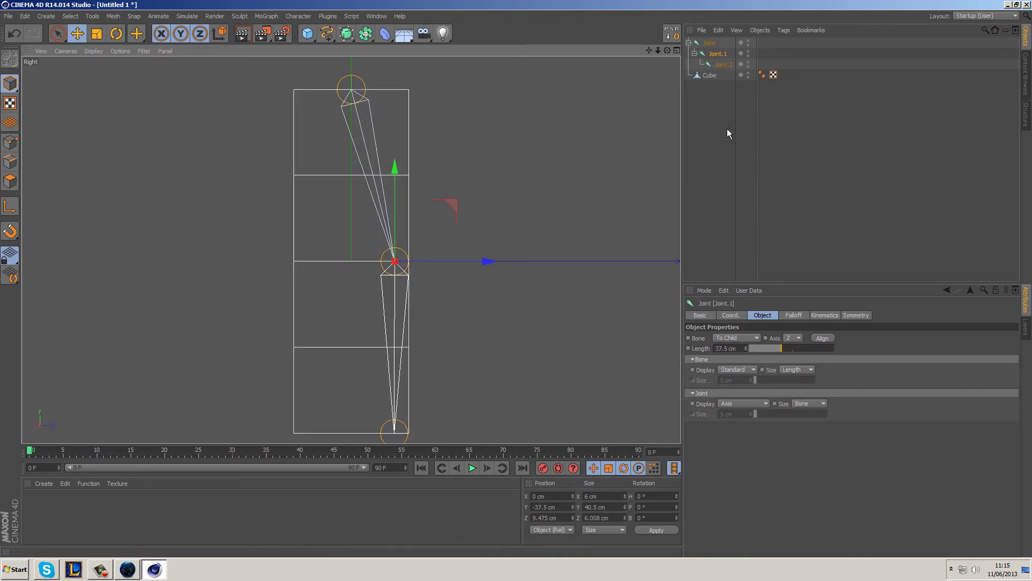
click(724, 64)
drag(487, 430, 438, 430)
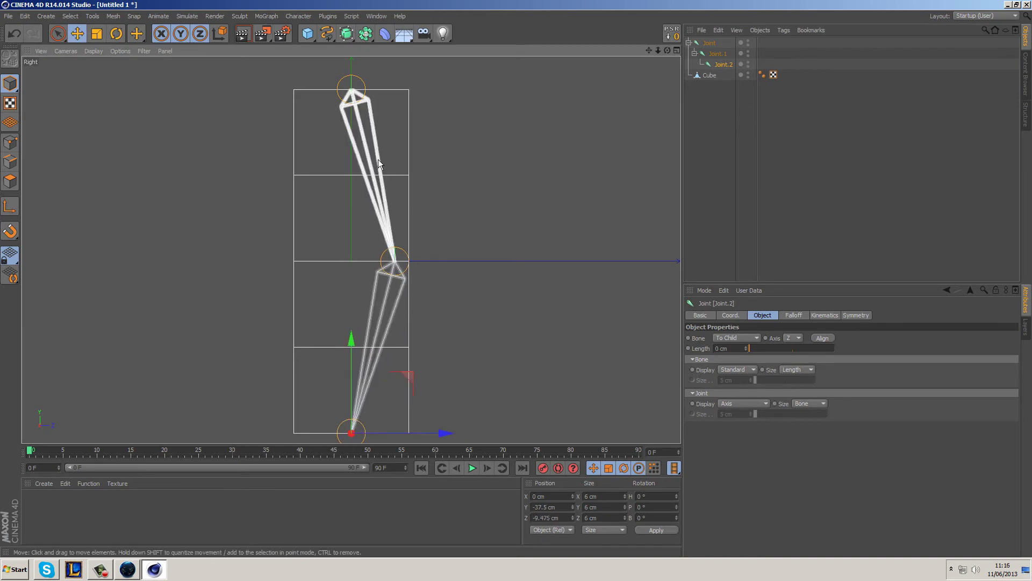
key(ctrl+z)
key(ctrl+z)
key(ctrl+z)
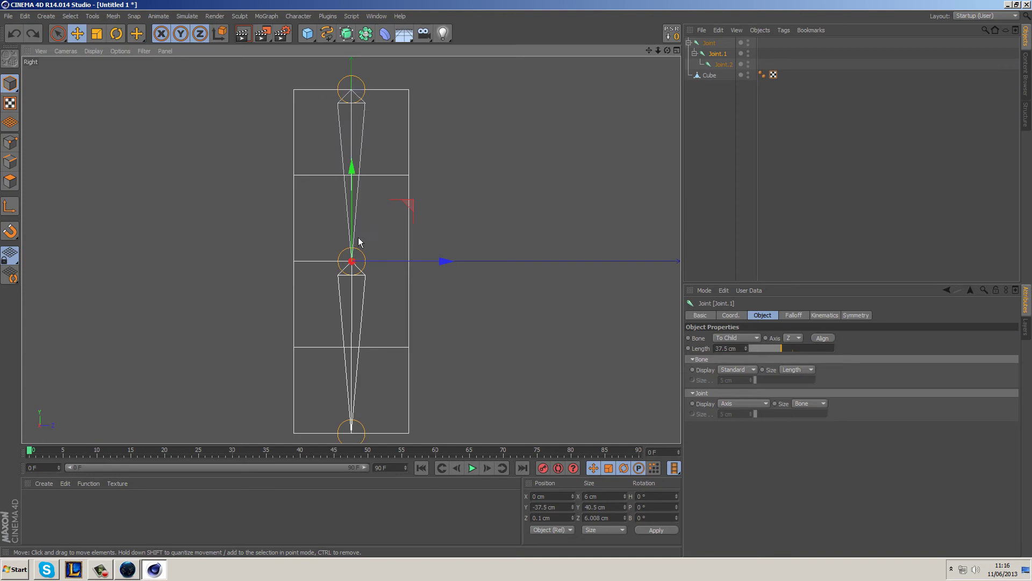
Step: Activate the Rotate tool and deselect all joints
click(116, 34)
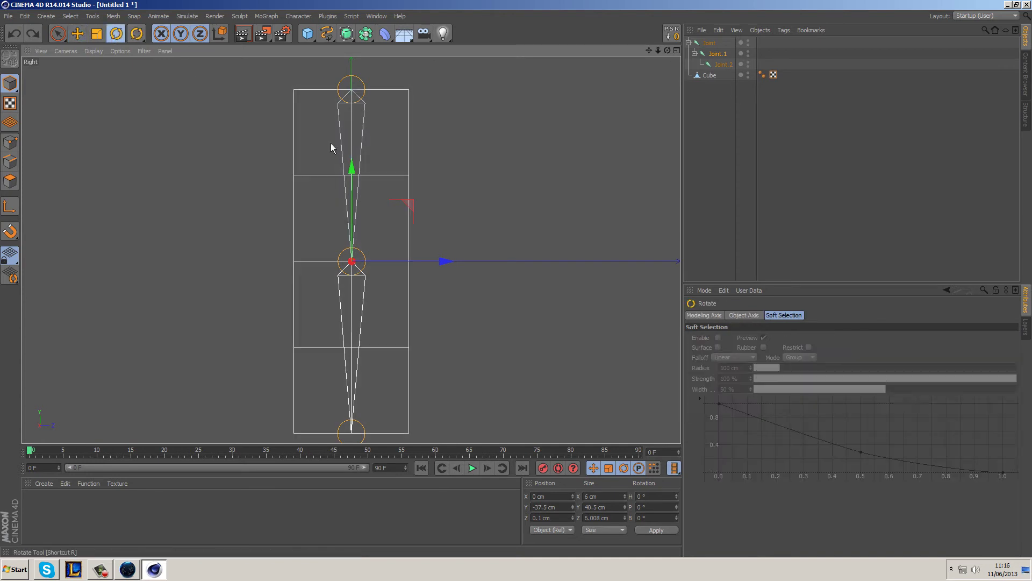
mouse_move(379, 213)
mouse_down()
mouse_move(428, 296)
mouse_move(382, 216)
mouse_up()
click(525, 182)
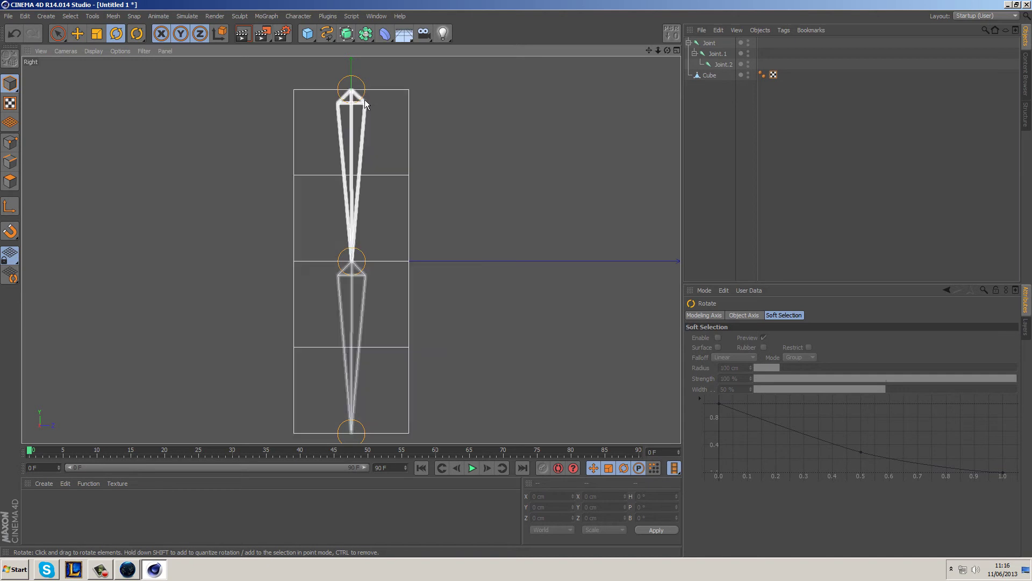
Step: Try an opposite bend by moving the middle joint to Z -3.025 cm and the bottom joint to relative Z 3.025 cm
click(717, 54)
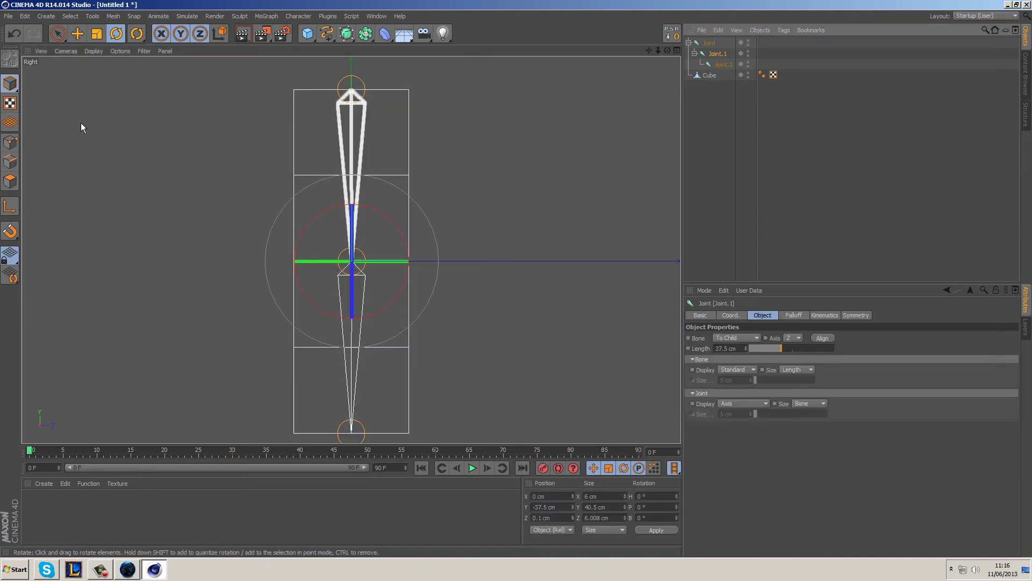
key(e)
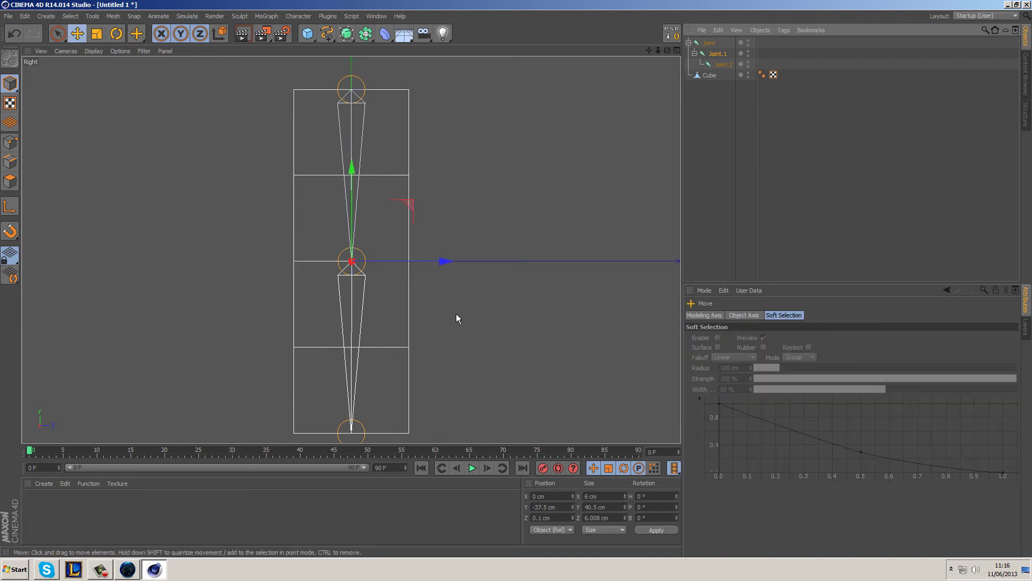
drag(445, 262, 431, 262)
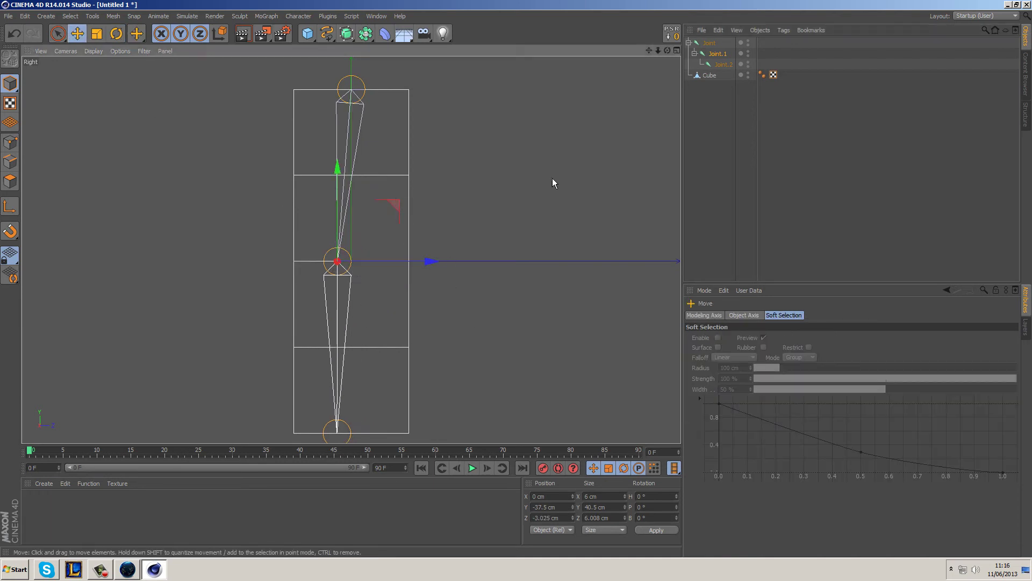
click(722, 65)
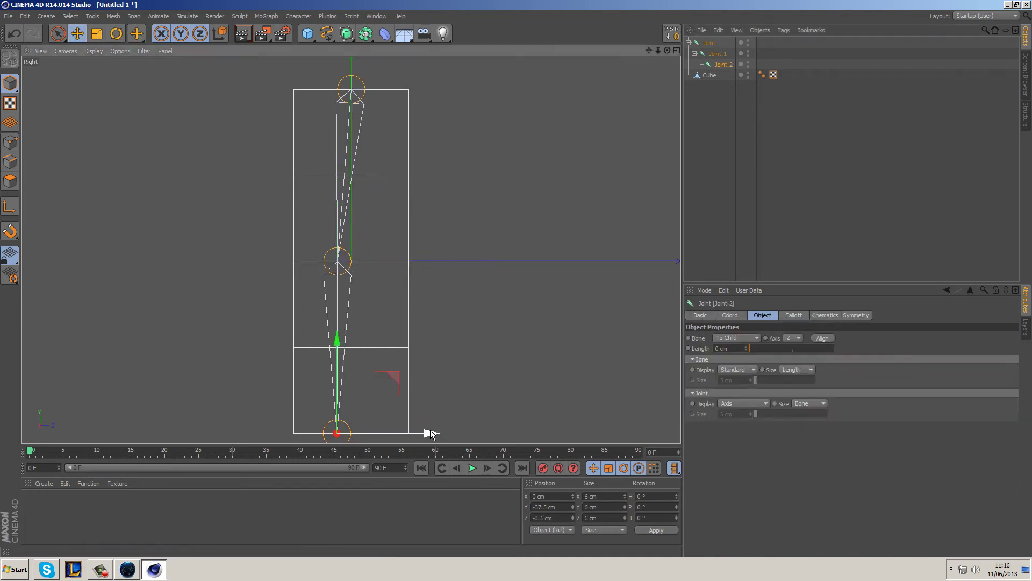
drag(436, 430, 453, 429)
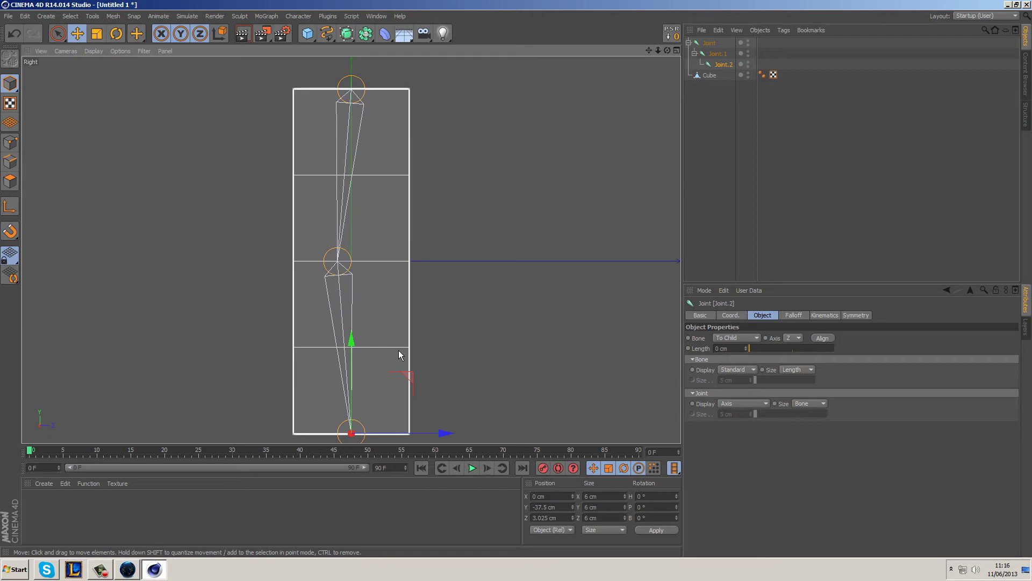
Step: Undo the trial moves of the middle and bottom joints and deselect everything
key(ctrl+z)
key(ctrl+z)
key(ctrl+z)
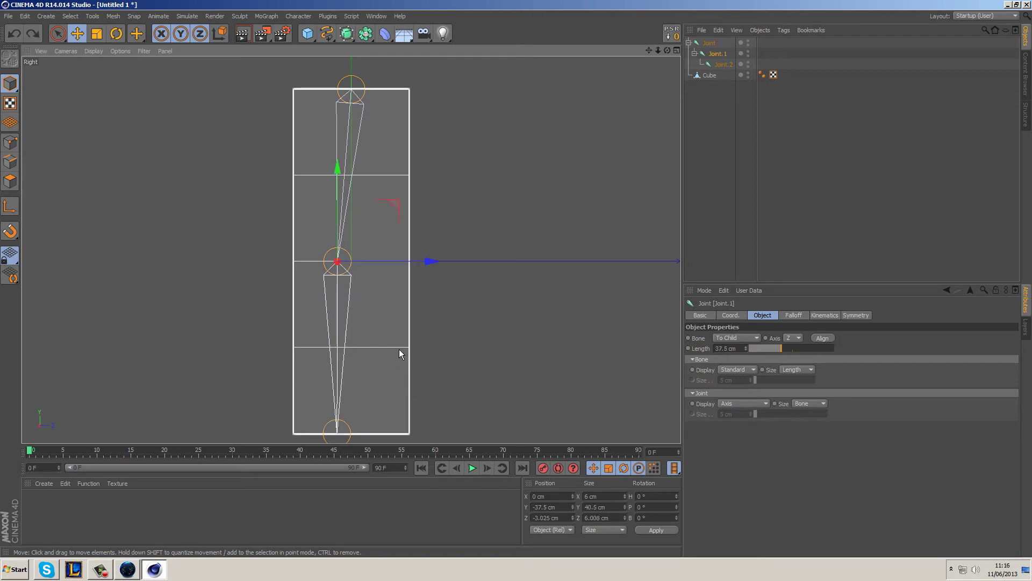
click(560, 181)
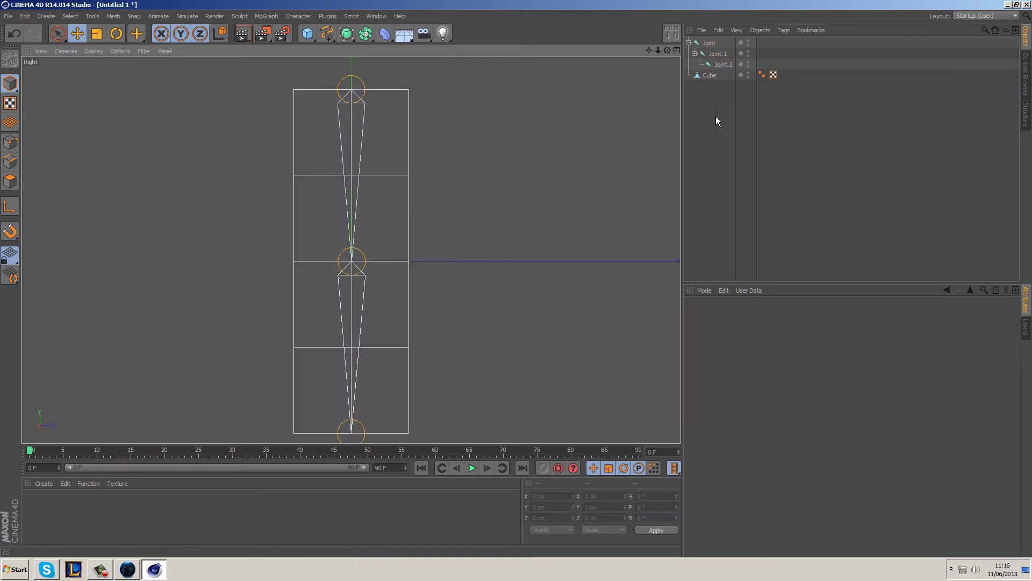
Step: Select all three joints together with the cube, bind them, and clear the selection
key(ctrl+a)
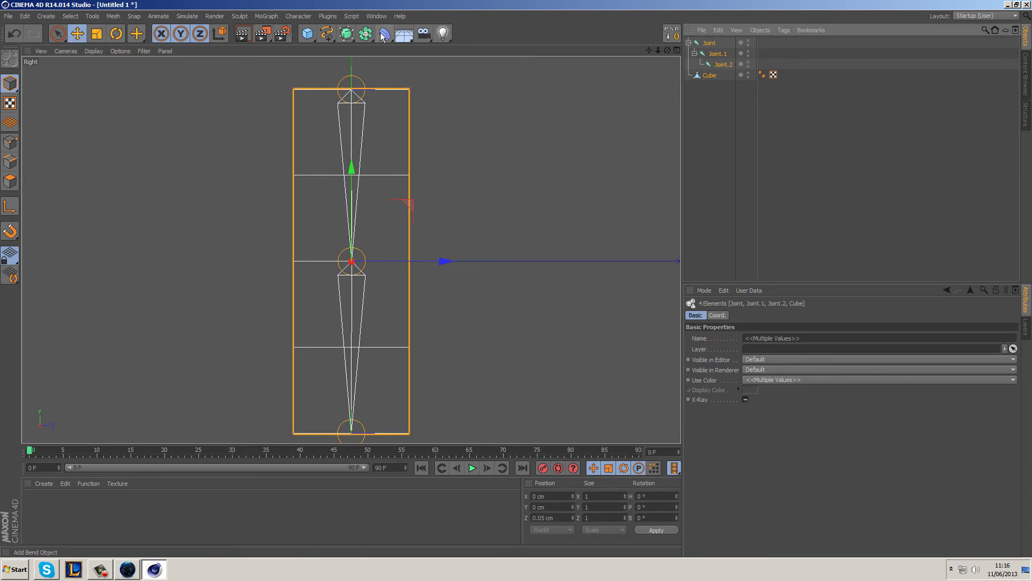
click(299, 16)
mouse_move(312, 41)
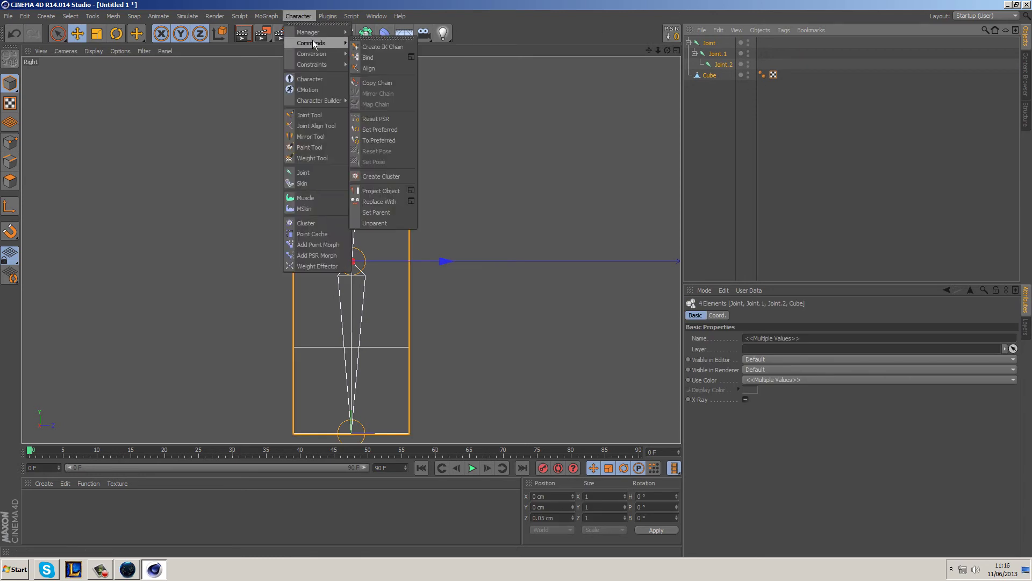
click(376, 57)
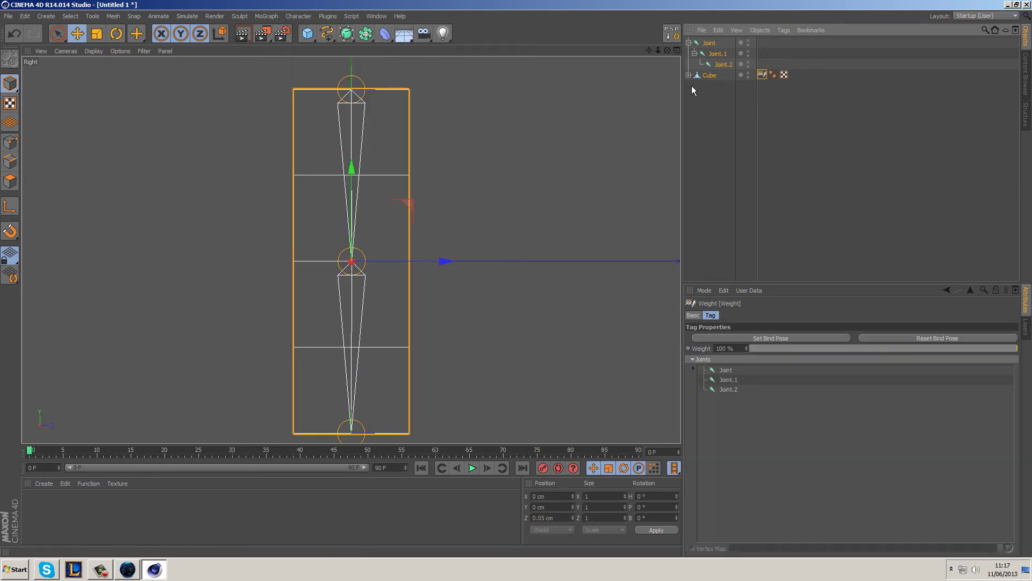
mouse_move(754, 415)
mouse_down()
mouse_move(719, 371)
mouse_move(760, 415)
mouse_up()
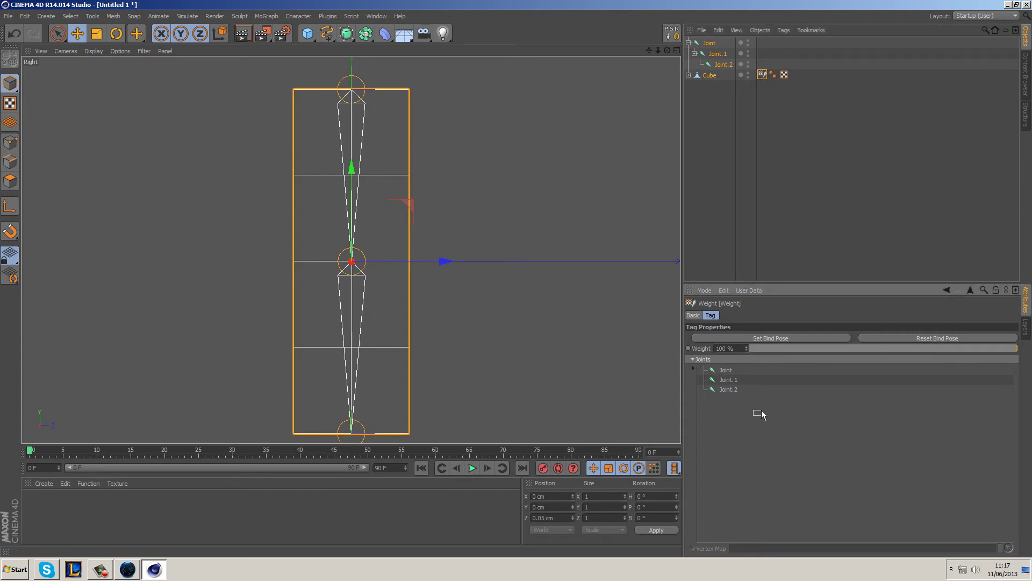
click(700, 75)
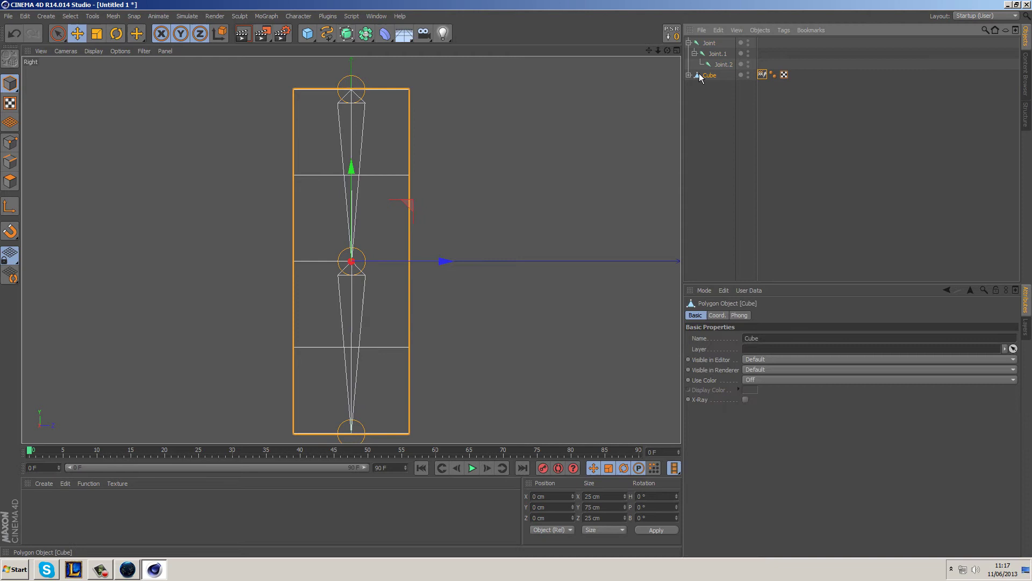
click(703, 115)
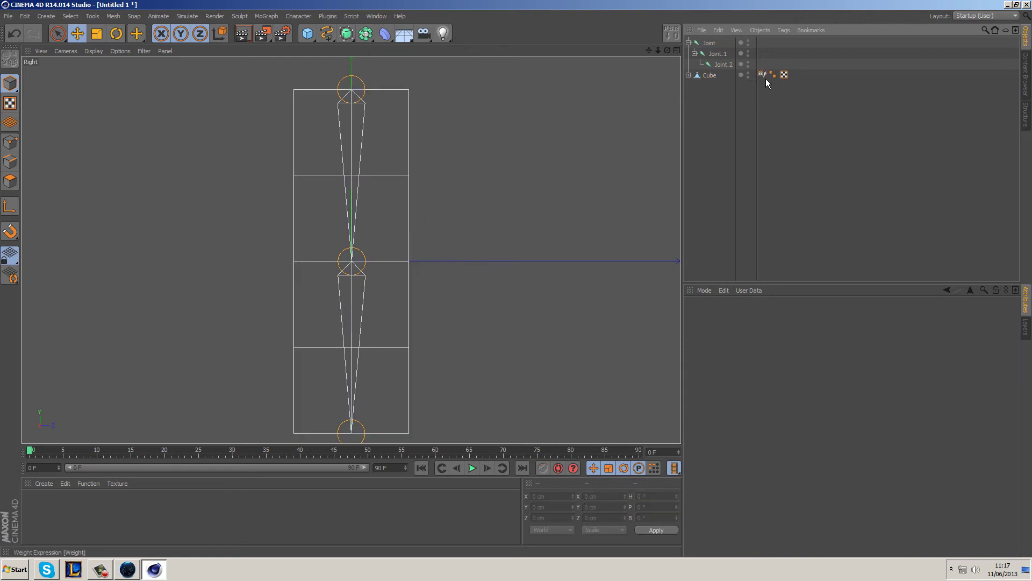
Step: Examine the bound box in the perspective view and the Skin object nested under the cube
middle_click(460, 208)
middle_click(283, 170)
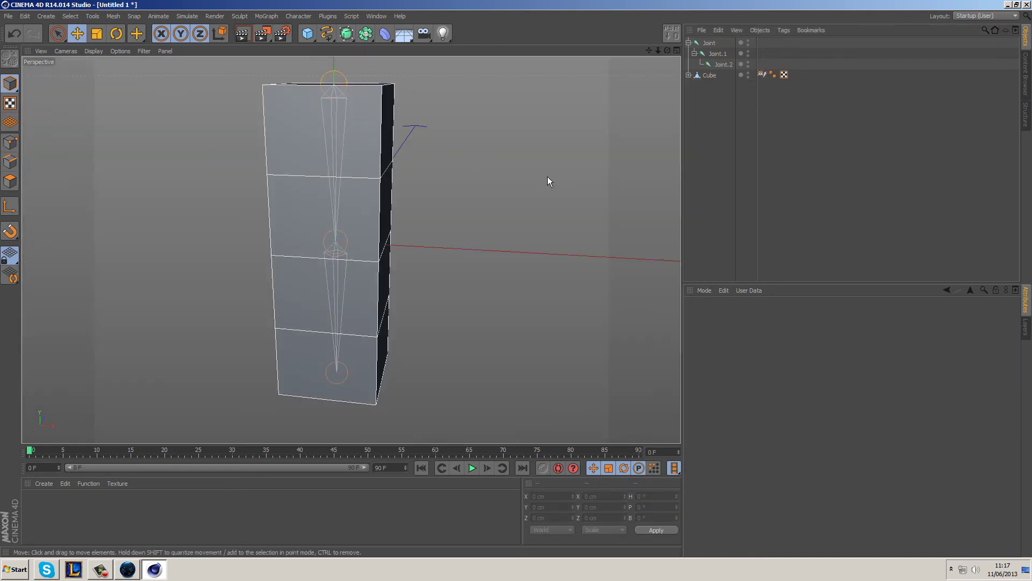
alt+drag(530, 177, 483, 200)
click(689, 75)
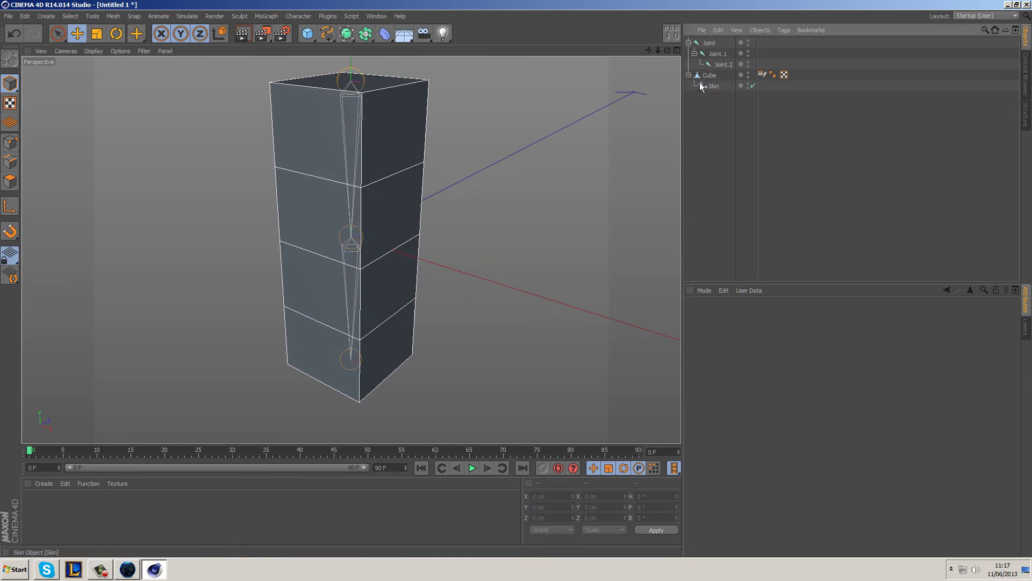
click(689, 75)
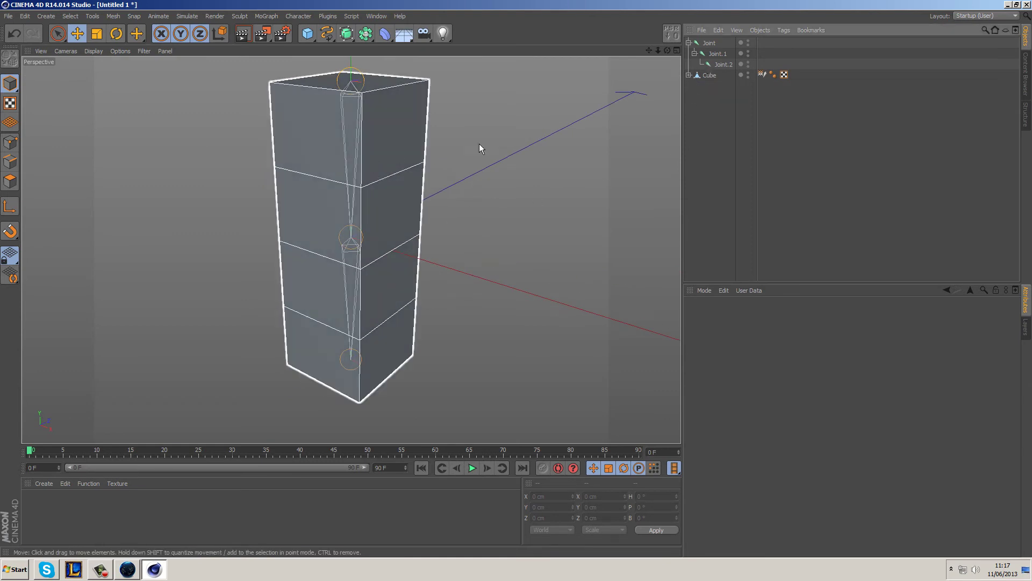
Step: Test the binding by rotating the middle joint to a pitch of -90° so the lower half of the limb bends
click(717, 54)
alt+drag(563, 169, 505, 154)
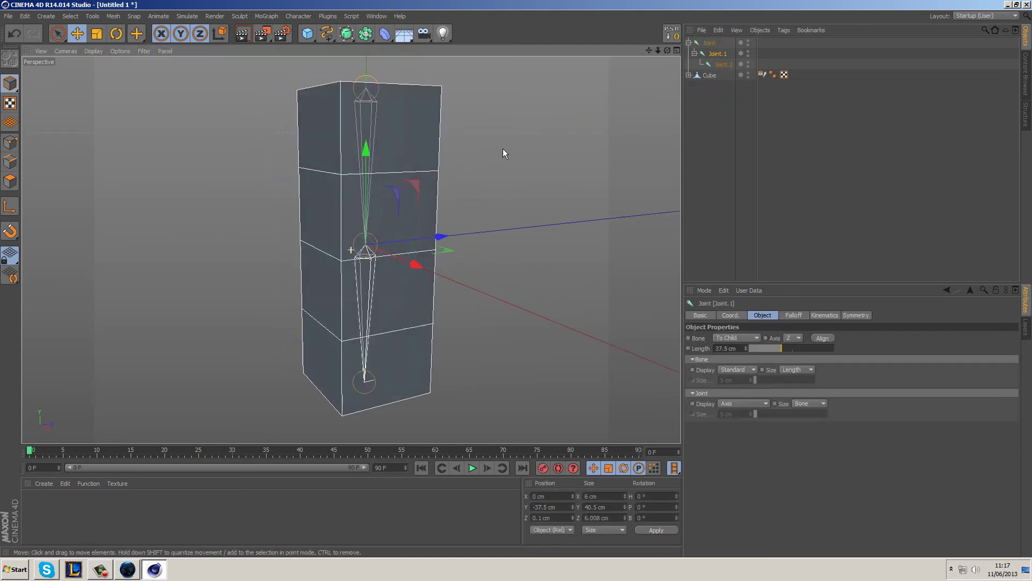
click(116, 34)
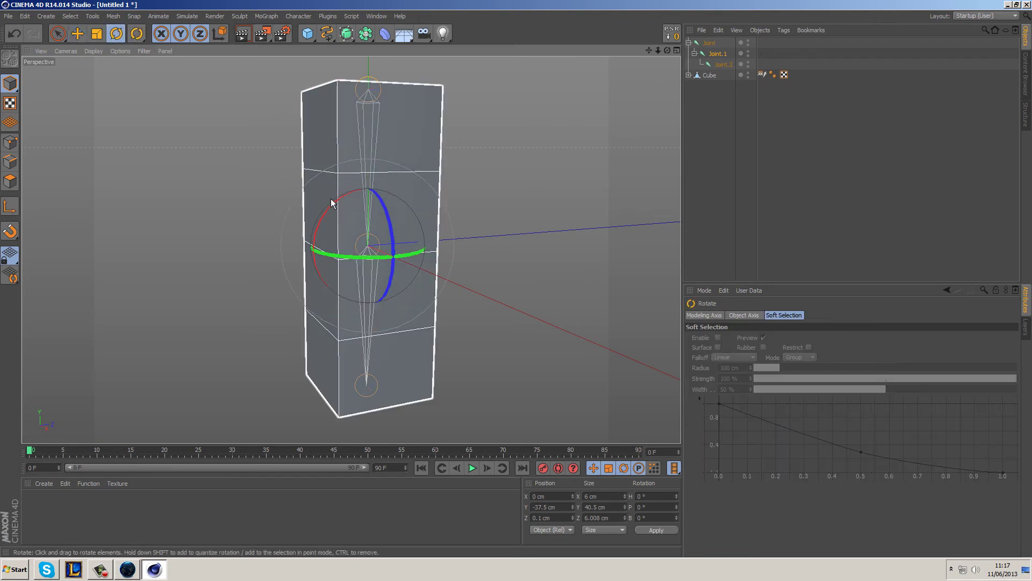
drag(331, 202, 429, 188)
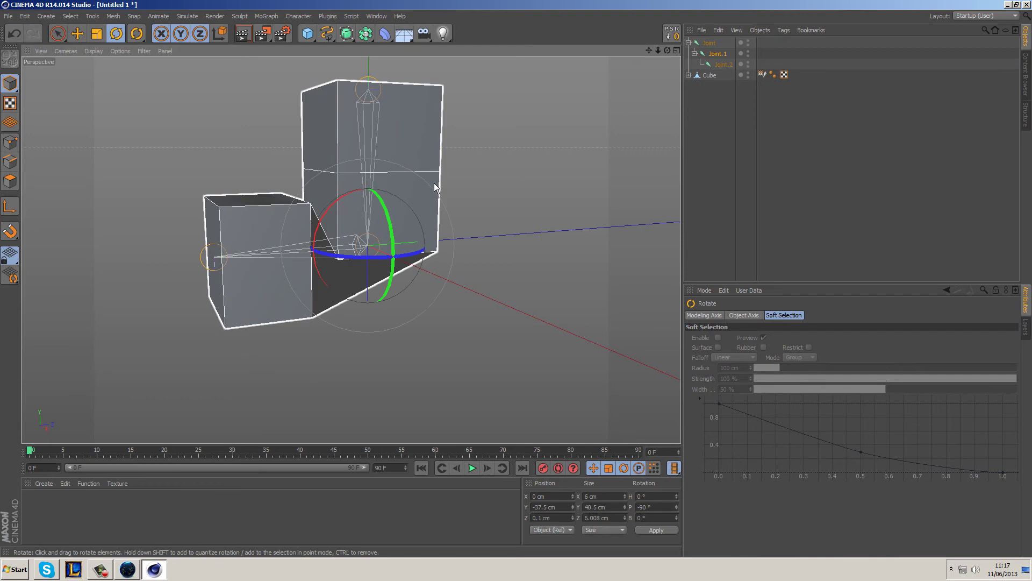
alt+drag(543, 273, 500, 256)
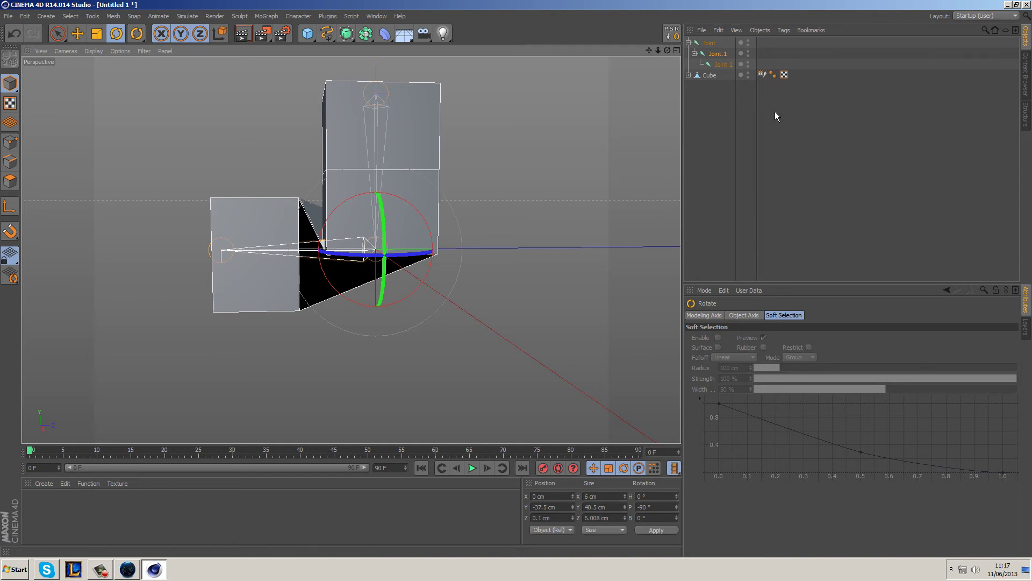
Step: Try straightening and re-bending the middle joint to compare how the box deforms
click(724, 109)
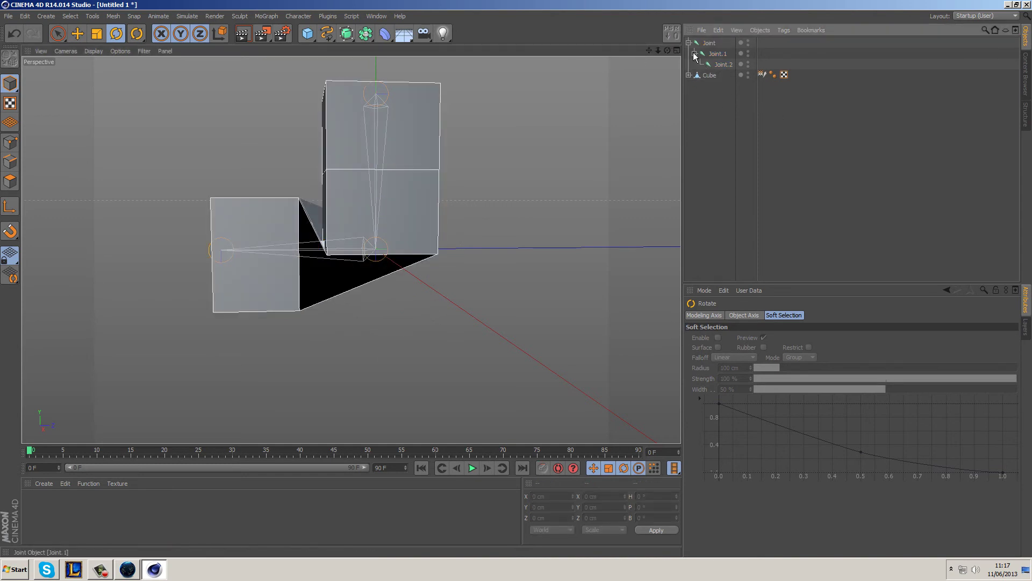
click(350, 246)
drag(355, 199, 344, 262)
key(ctrl+z)
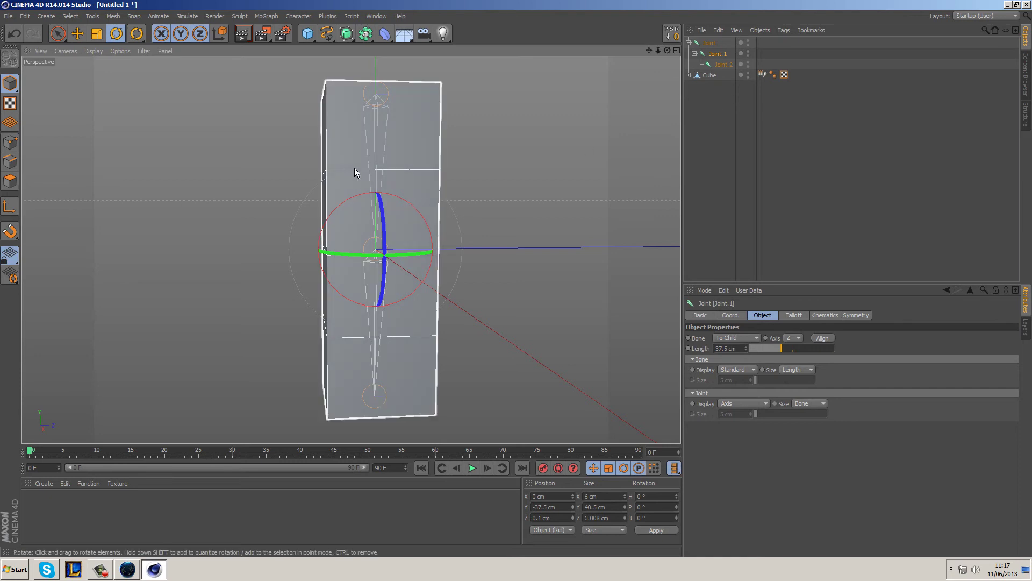
drag(375, 177, 385, 174)
key(ctrl+z)
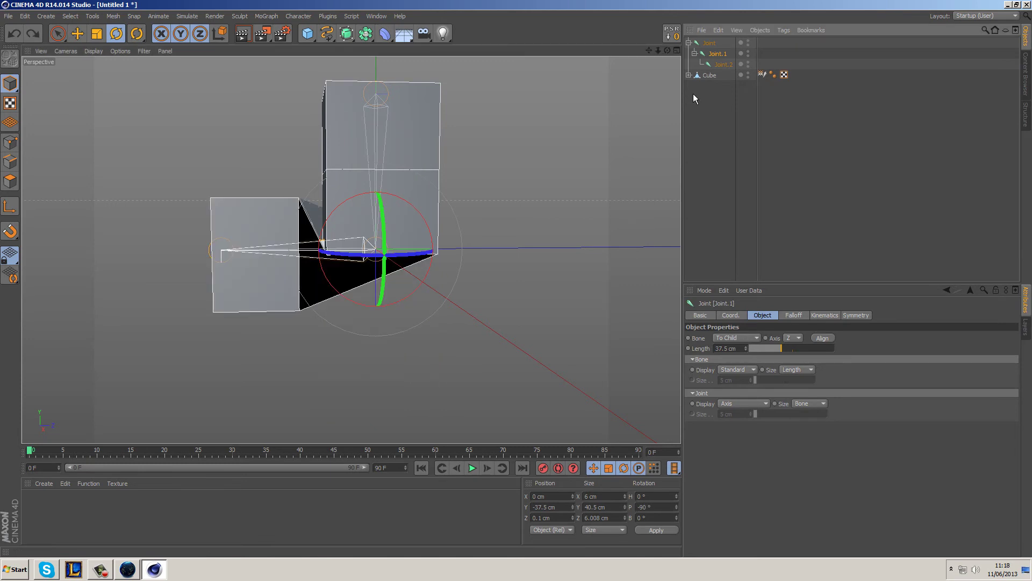
Step: Undo the test rotation of the middle joint and the binding of the cube to the joints
key(ctrl+z)
key(ctrl+z)
key(ctrl+z)
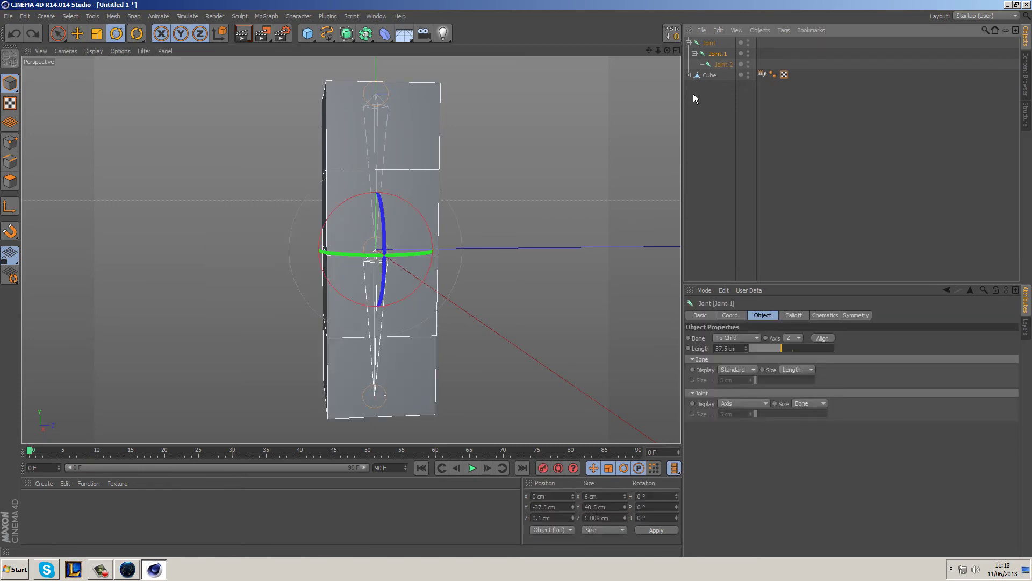
key(ctrl+z)
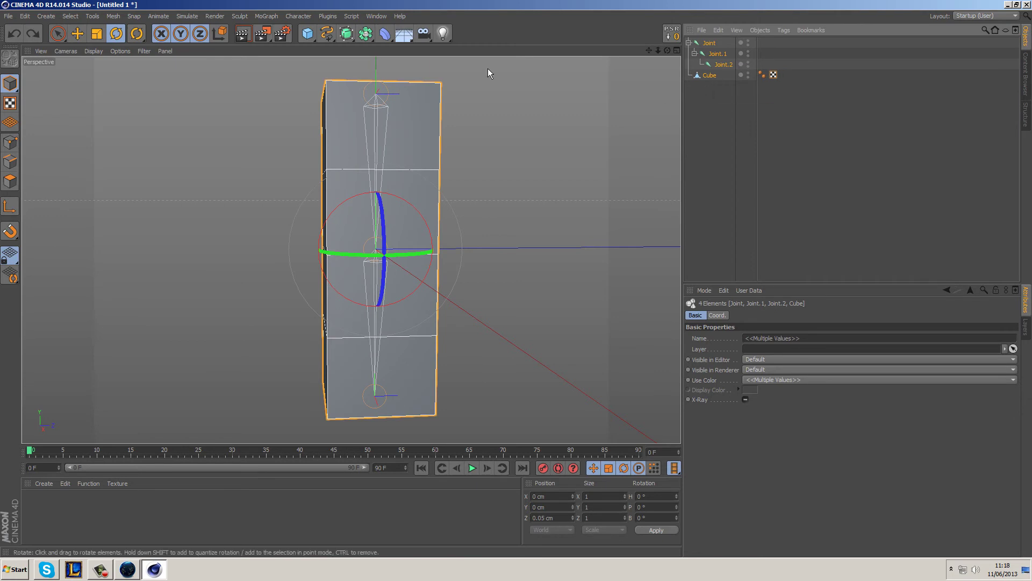
Step: In edge mode on the cube, move the middle horizontal edge of the negative-Z face upward
click(704, 101)
click(711, 76)
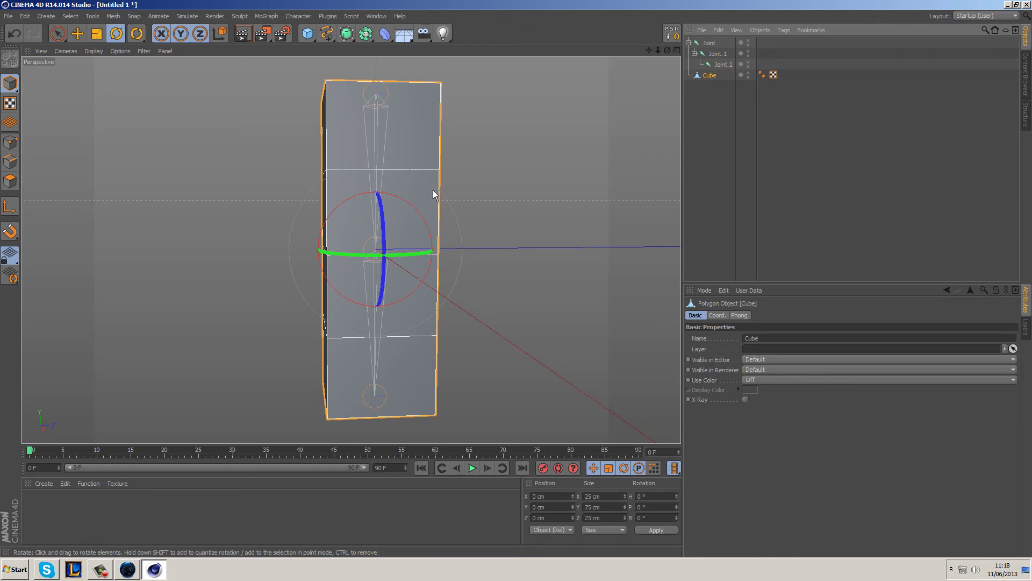
click(10, 162)
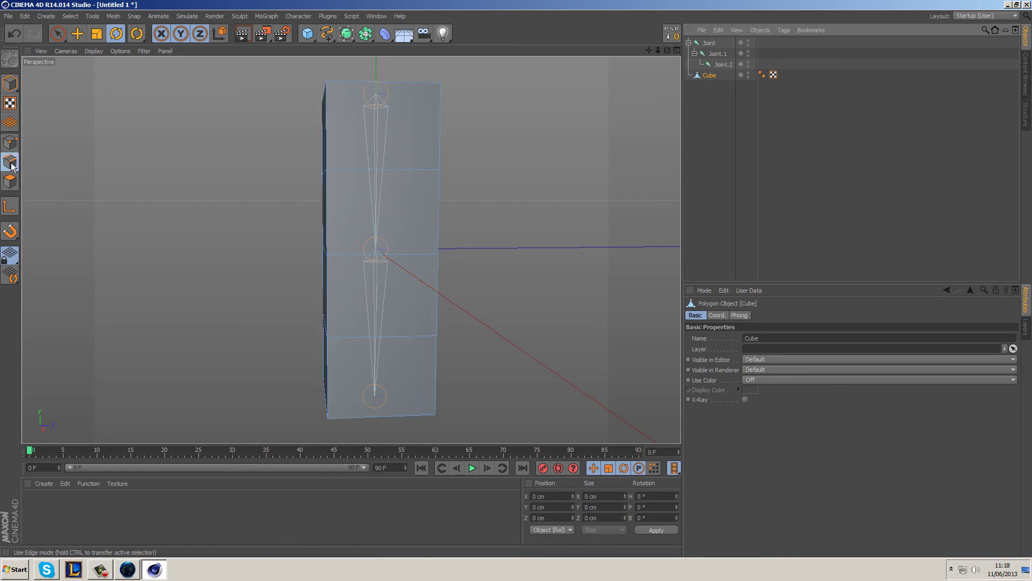
alt+drag(230, 196, 316, 218)
click(325, 260)
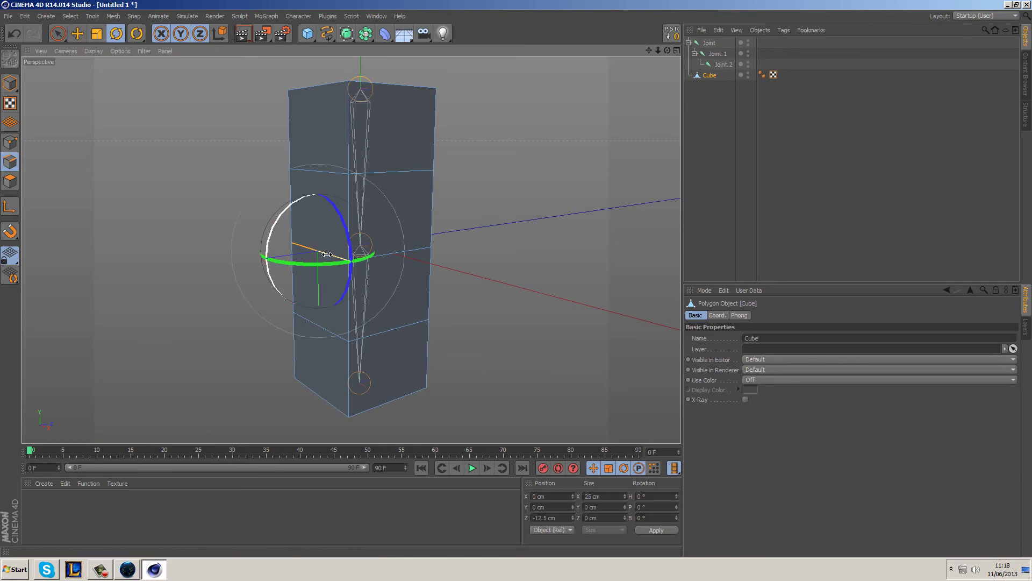
click(78, 34)
drag(320, 317, 453, 213)
Step: Move the middle horizontal edge of the positive-Z face down to Y -12.5 cm
click(423, 256)
alt+drag(553, 264, 462, 296)
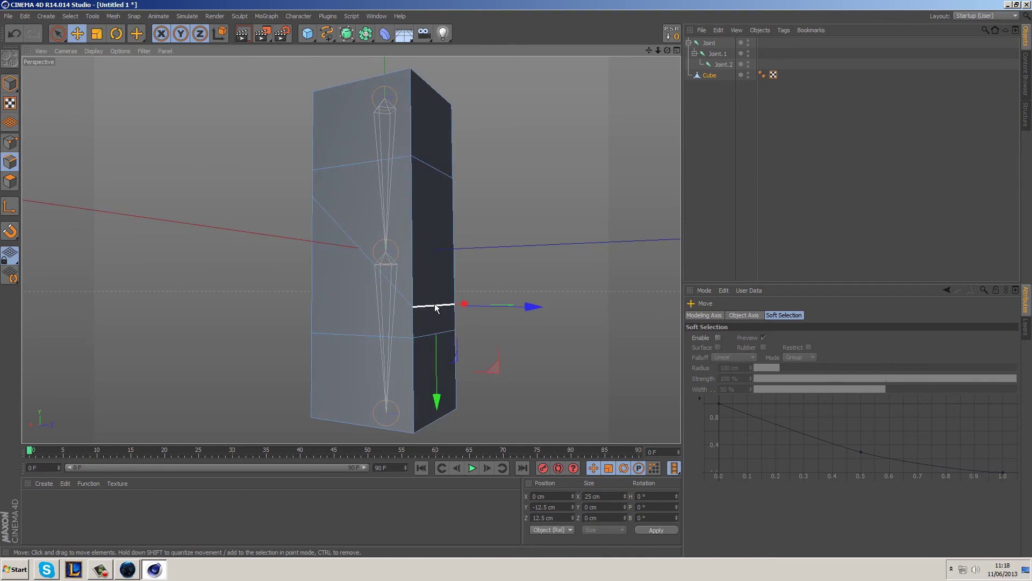
alt+drag(217, 223, 348, 201)
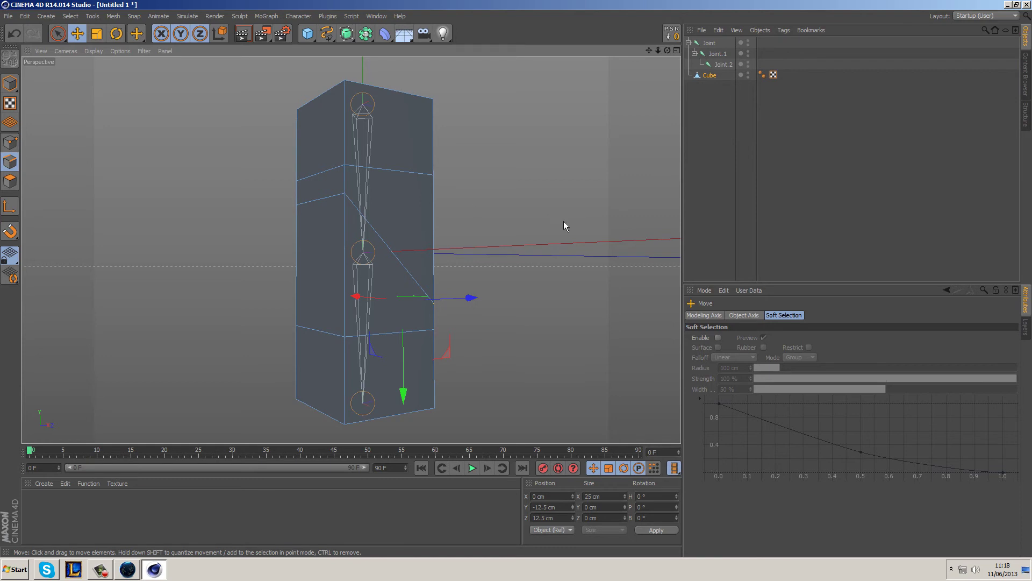
Step: Select the cube's upper and lower edge loops and scale them together vertically to a Y size of about 25.6 cm
alt+drag(525, 235, 520, 235)
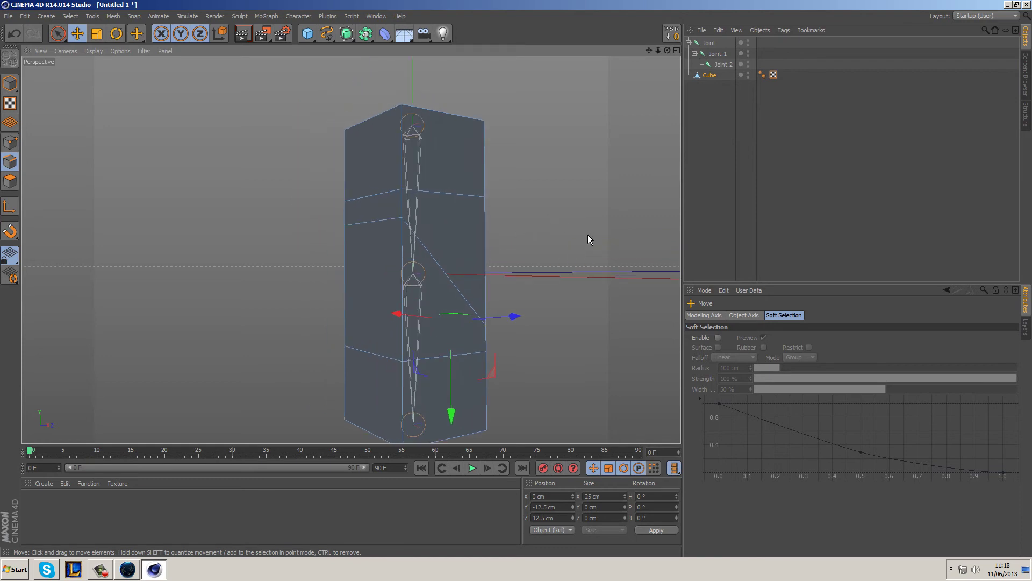
key(u)
key(l)
click(390, 204)
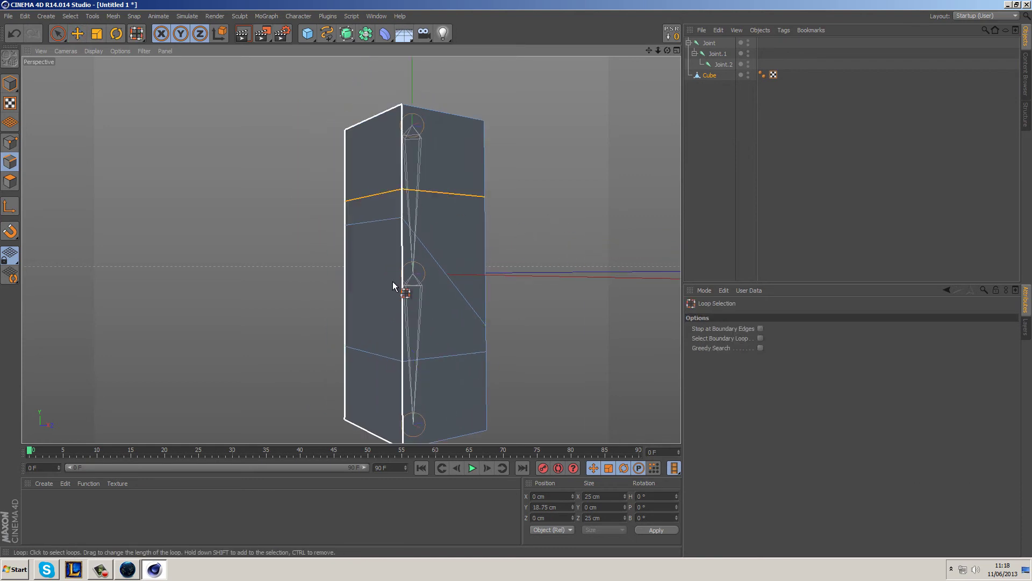
shift+click(397, 365)
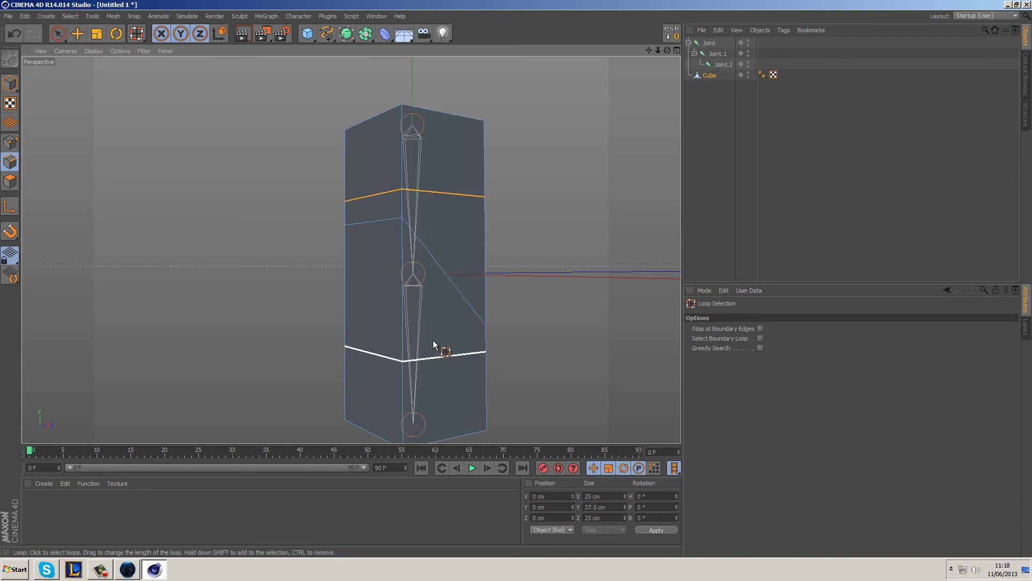
drag(10, 231, 70, 282)
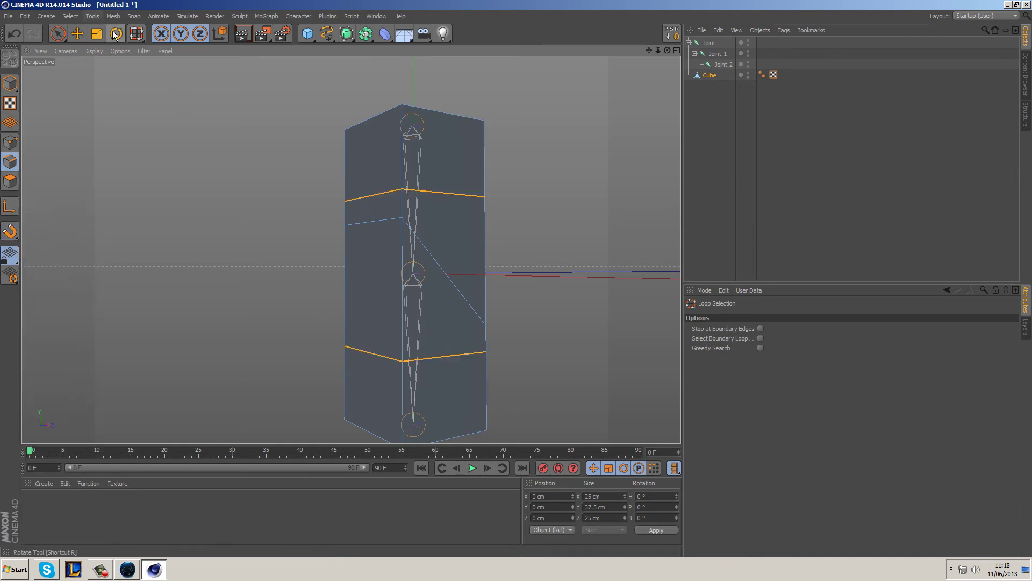
click(100, 38)
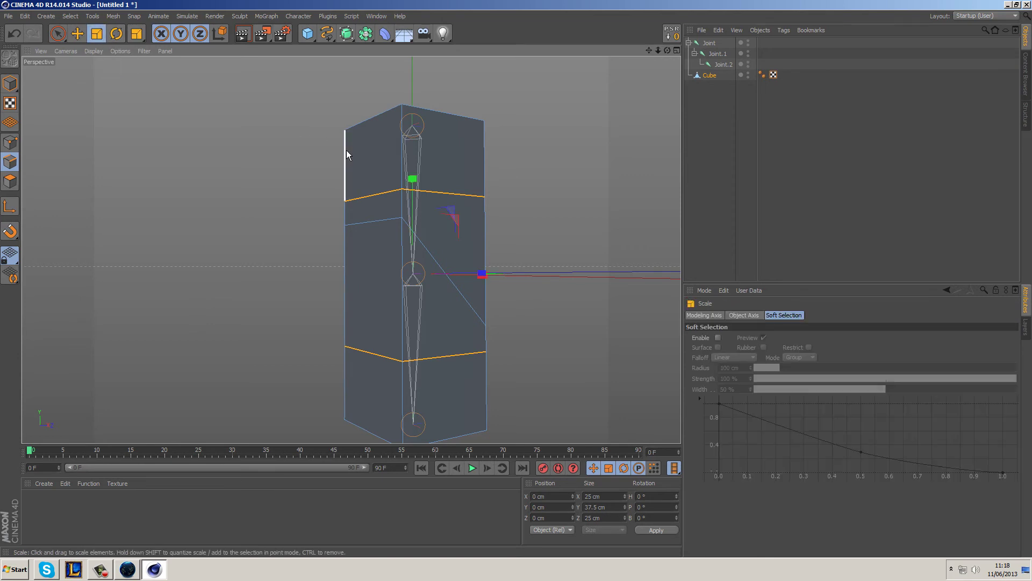
drag(413, 181, 415, 212)
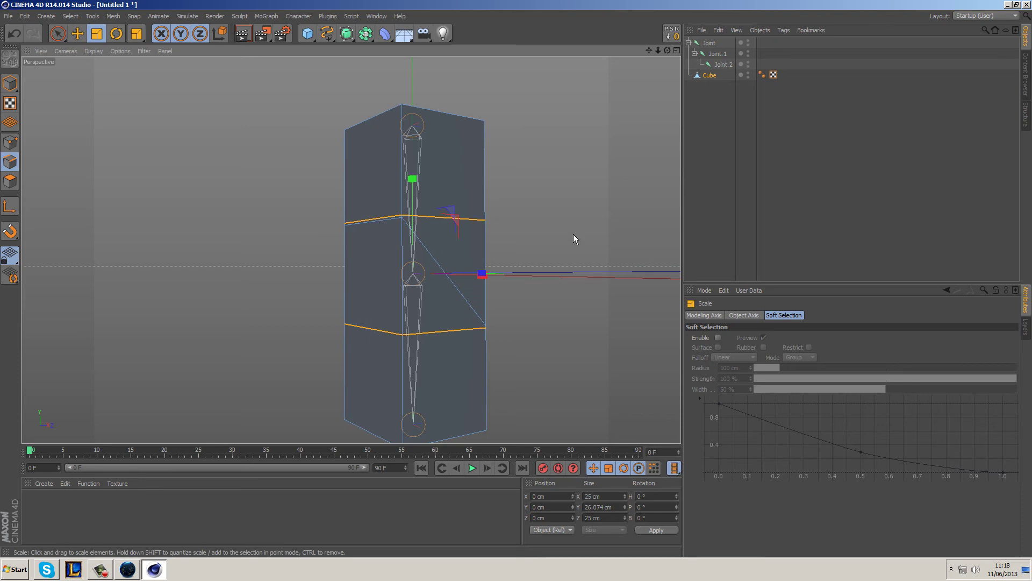
scroll(425, 207, up, 5)
drag(433, 294, 435, 299)
scroll(534, 257, down, 5)
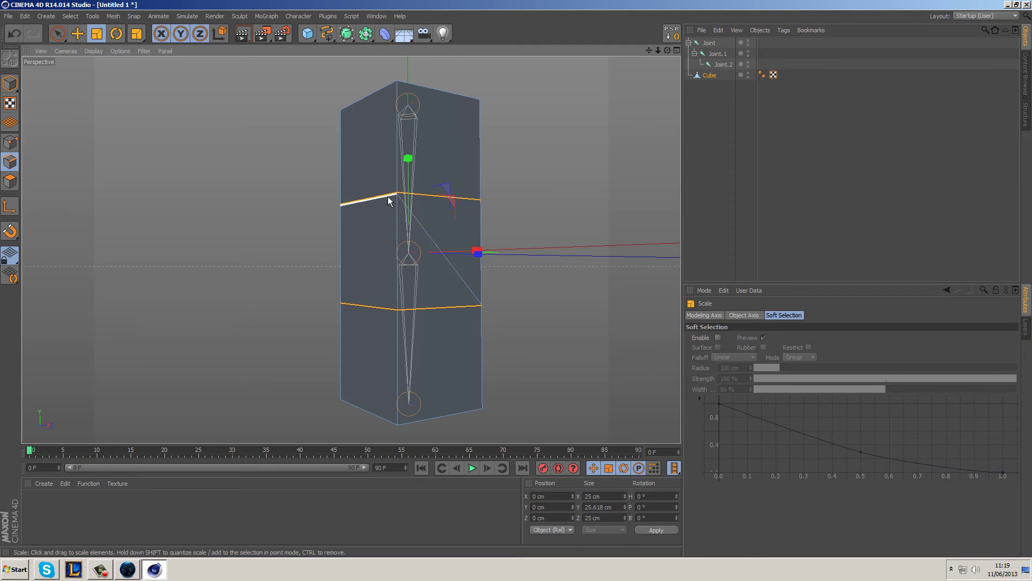
Step: Try scaling the upper and lower edge loops farther apart to a Y size of about 29.3 cm
alt+drag(572, 272, 439, 336)
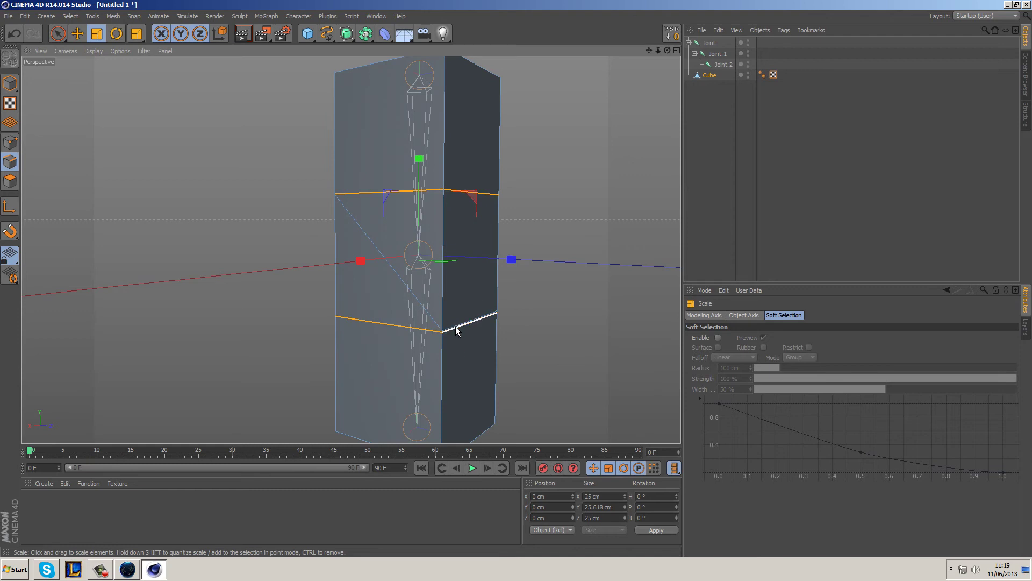
alt+drag(134, 189, 449, 108)
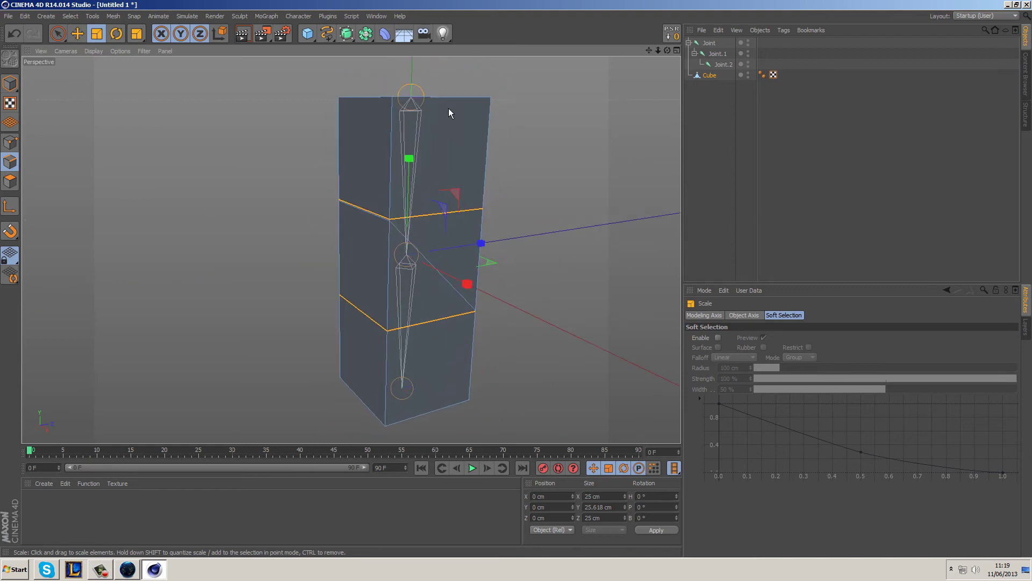
drag(410, 158, 434, 147)
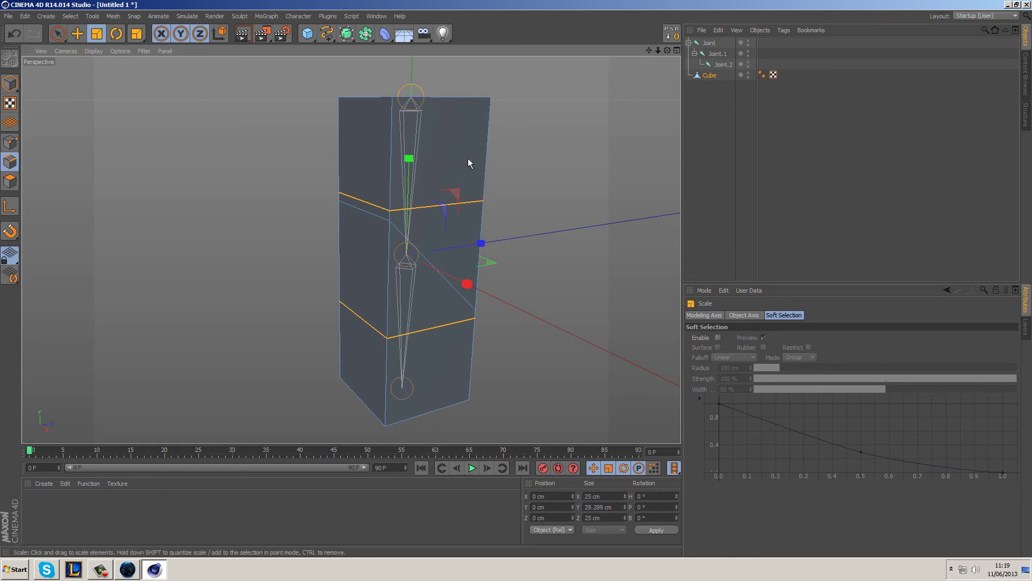
key(ctrl+z)
Step: Select the raised middle edge on the negative-Z face and move it back down level with the middle joint
scroll(378, 222, up, 2)
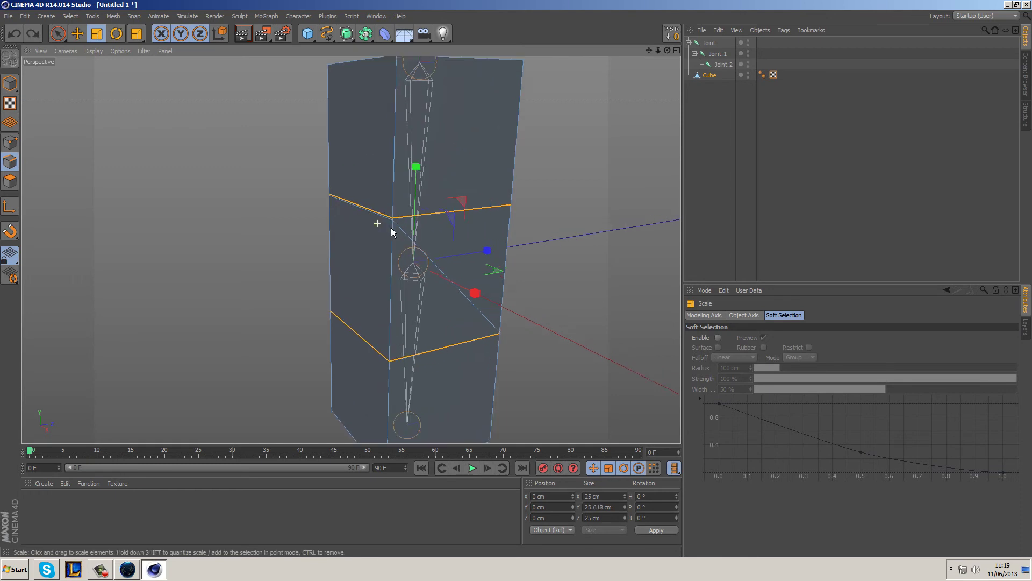
scroll(383, 225, up, 5)
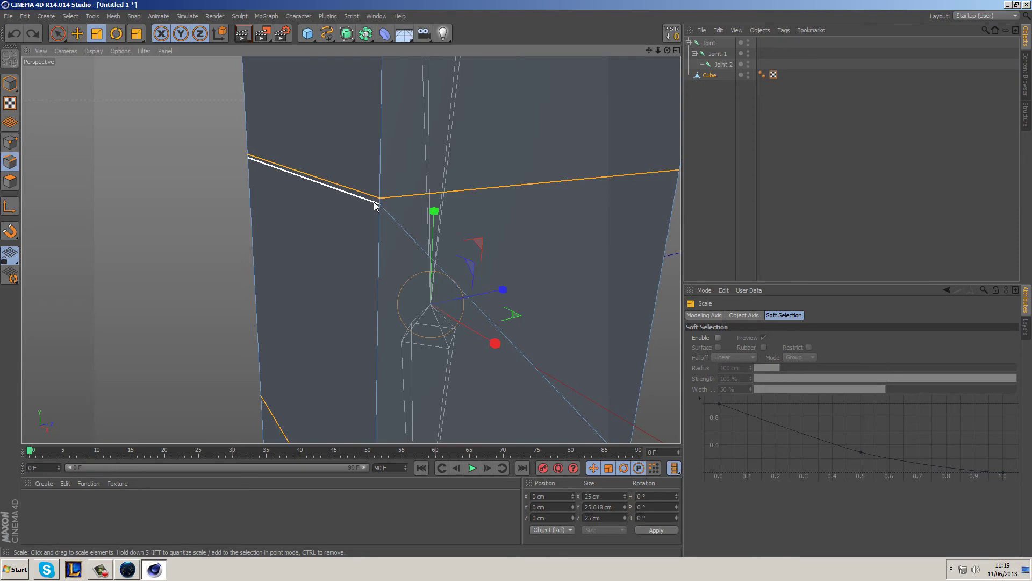
scroll(375, 206, down, 6)
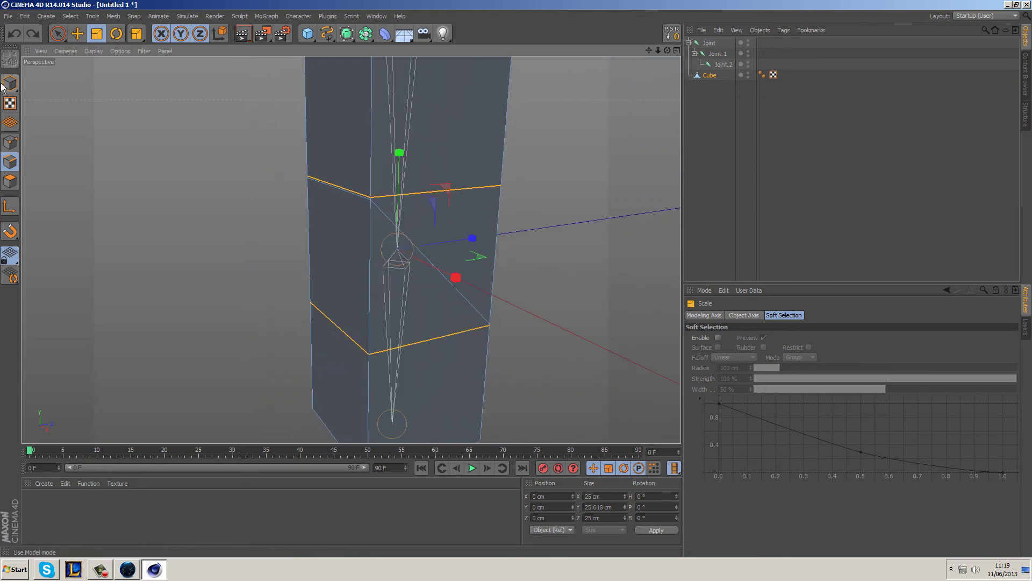
click(57, 34)
click(353, 206)
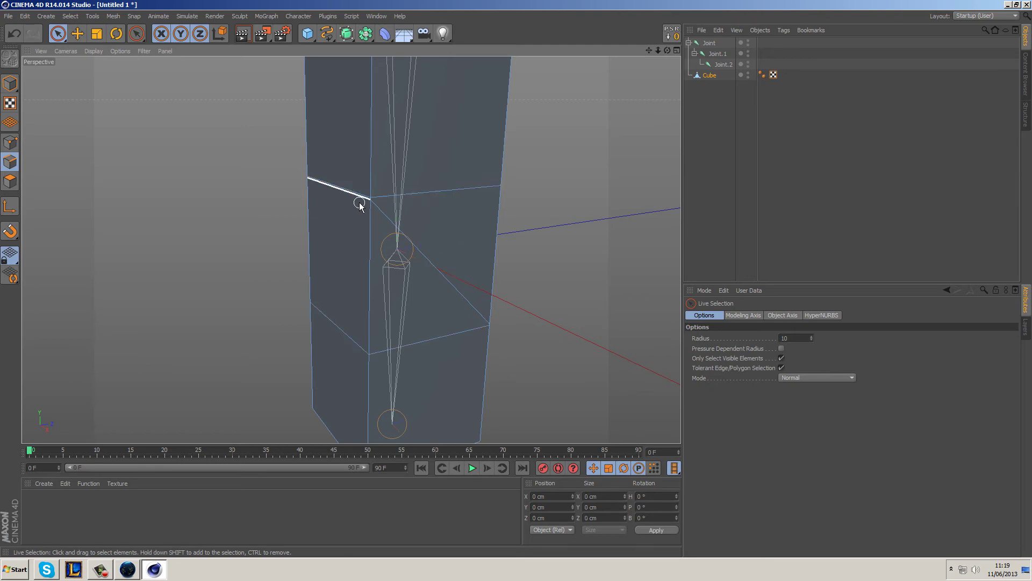
click(361, 202)
drag(334, 234, 344, 301)
key(ctrl+z)
drag(10, 231, 86, 279)
drag(337, 272, 341, 338)
Step: Move the lowered middle edge on the positive-Z face back up level with the middle joint
alt+drag(563, 228, 366, 260)
click(368, 299)
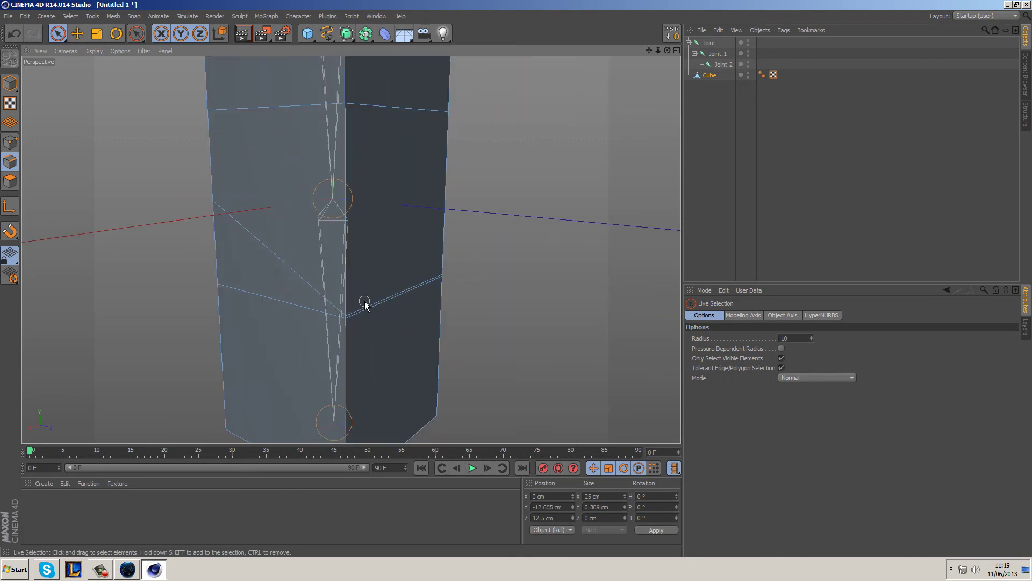
drag(396, 346, 415, 243)
click(544, 277)
alt+drag(544, 277, 392, 231)
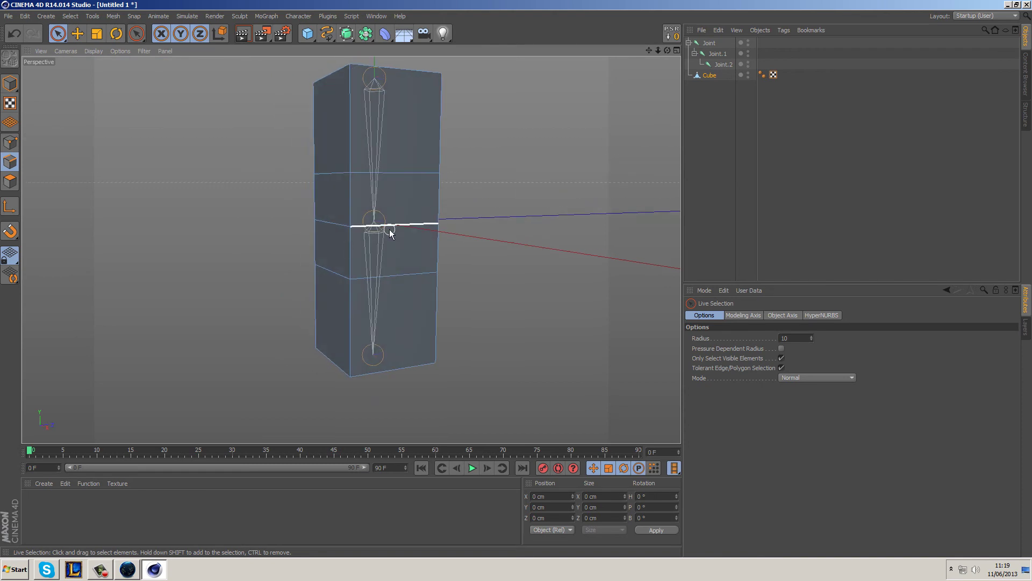
Step: Select all three joints together with the cube and bind the cube to the joints
middle_click(424, 238)
middle_click(234, 310)
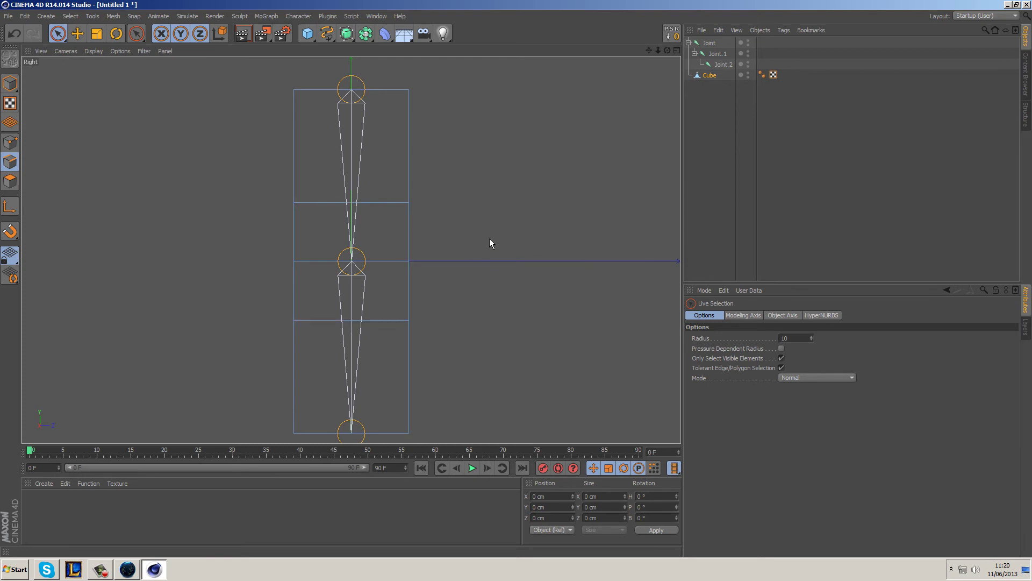
drag(724, 129, 697, 26)
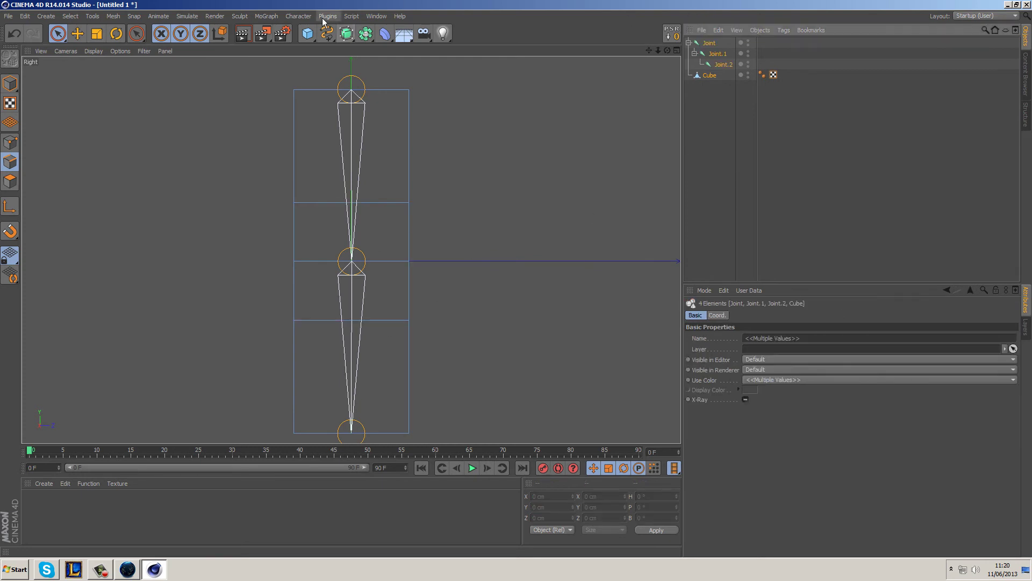
click(298, 16)
mouse_move(312, 44)
click(368, 57)
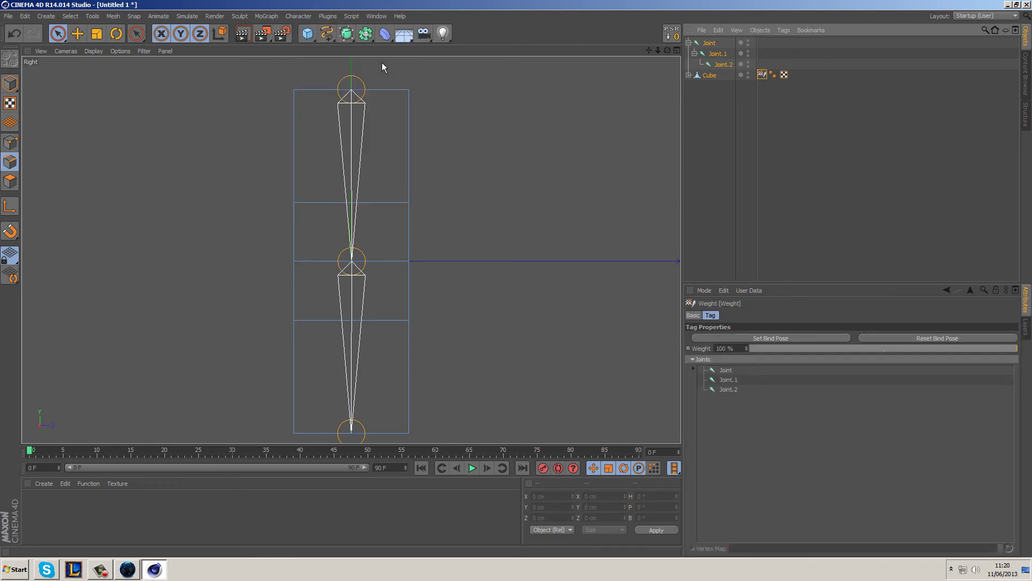
Step: Rotate Joint.1 to a pitch of -90° in model mode and examine the bend from both sides
middle_click(571, 178)
middle_click(260, 134)
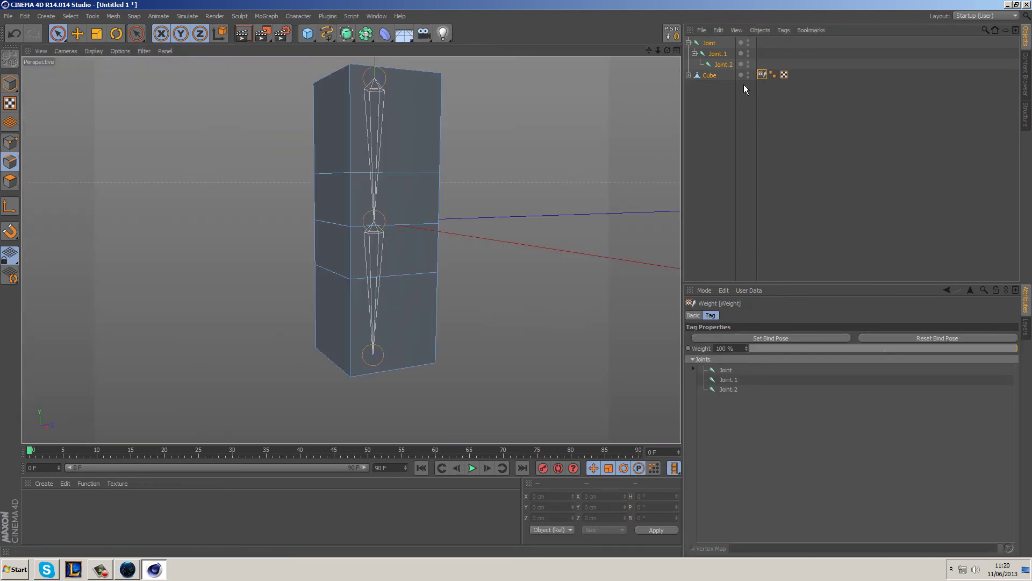
click(717, 53)
click(116, 33)
click(11, 86)
drag(340, 179, 486, 223)
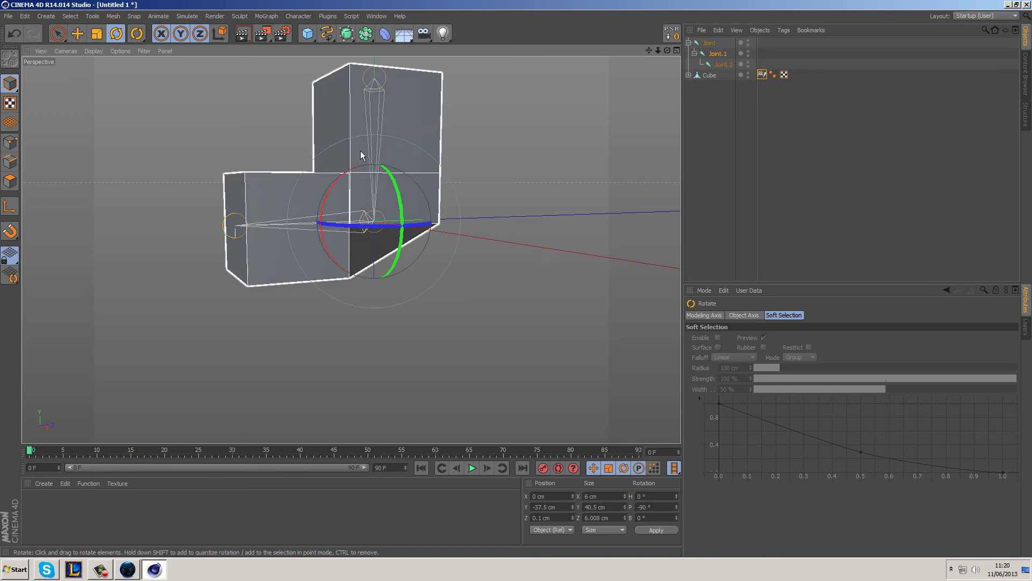
alt+drag(552, 192, 406, 209)
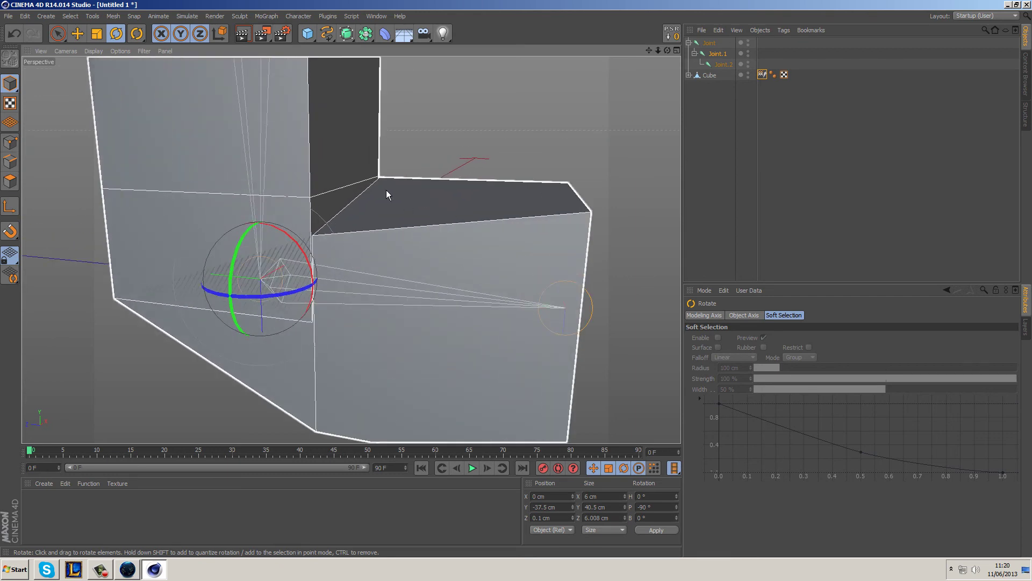
alt+drag(388, 180, 727, 153)
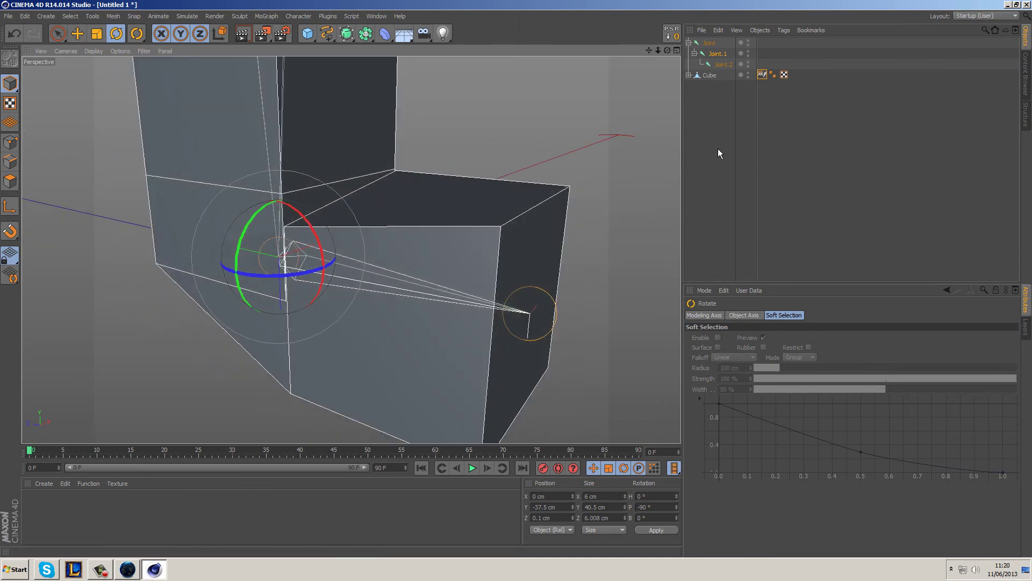
Step: Open the Weights Manager from the cube's Weight tag and set the strength to 0% and the mode to Abs
double_click(762, 75)
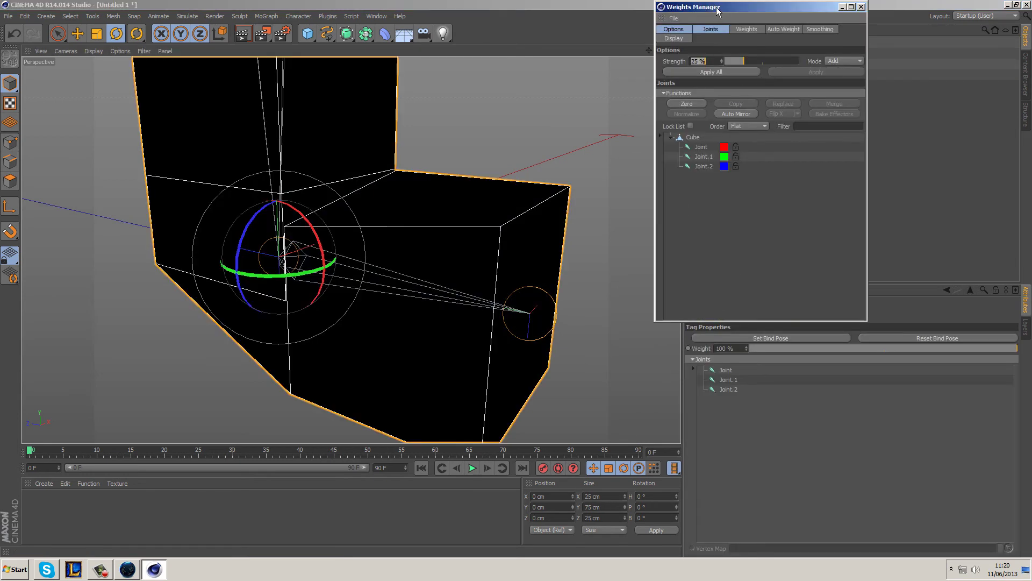
drag(718, 11, 768, 54)
alt+drag(466, 193, 511, 225)
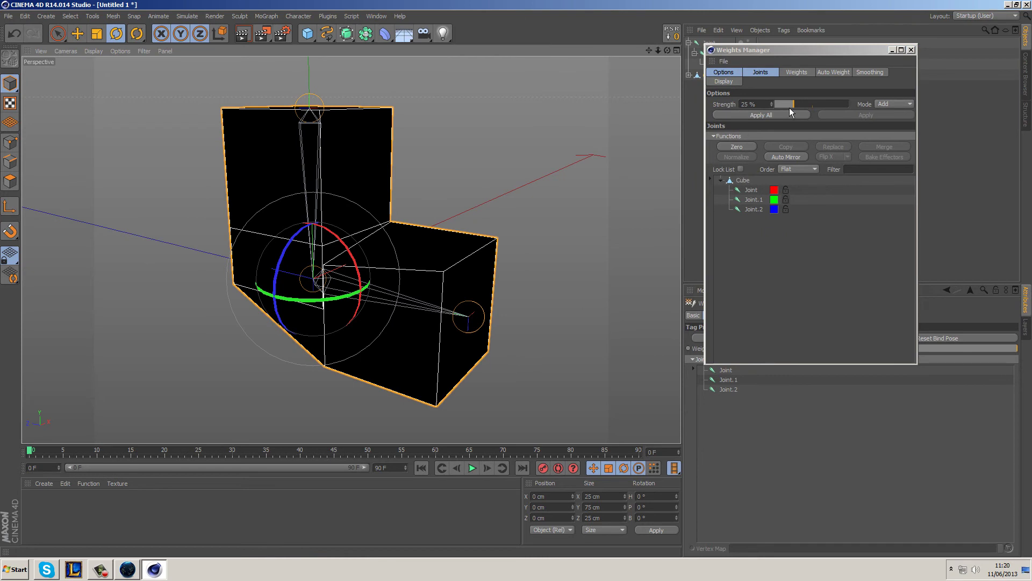
drag(789, 105, 775, 105)
click(881, 103)
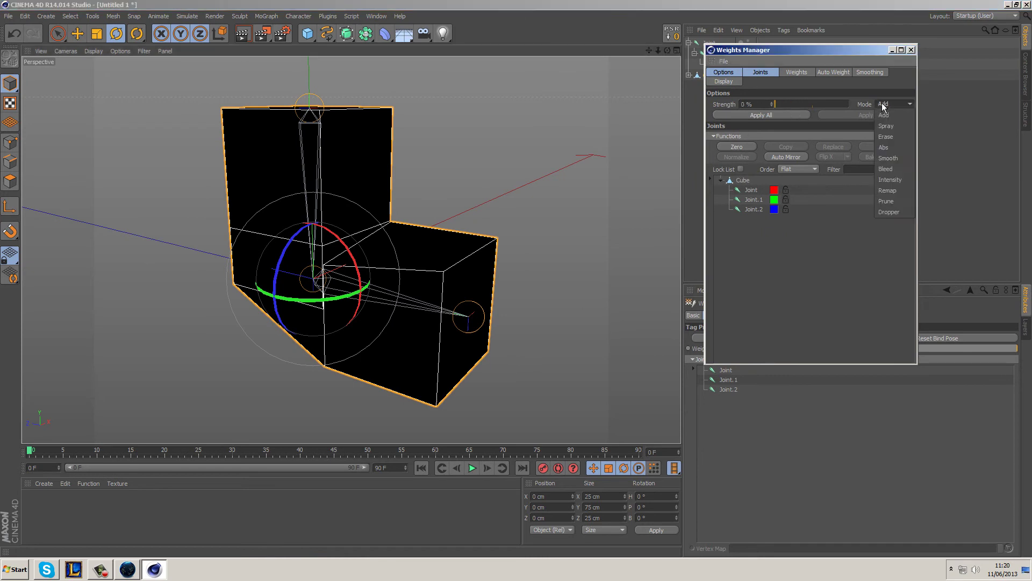
click(891, 146)
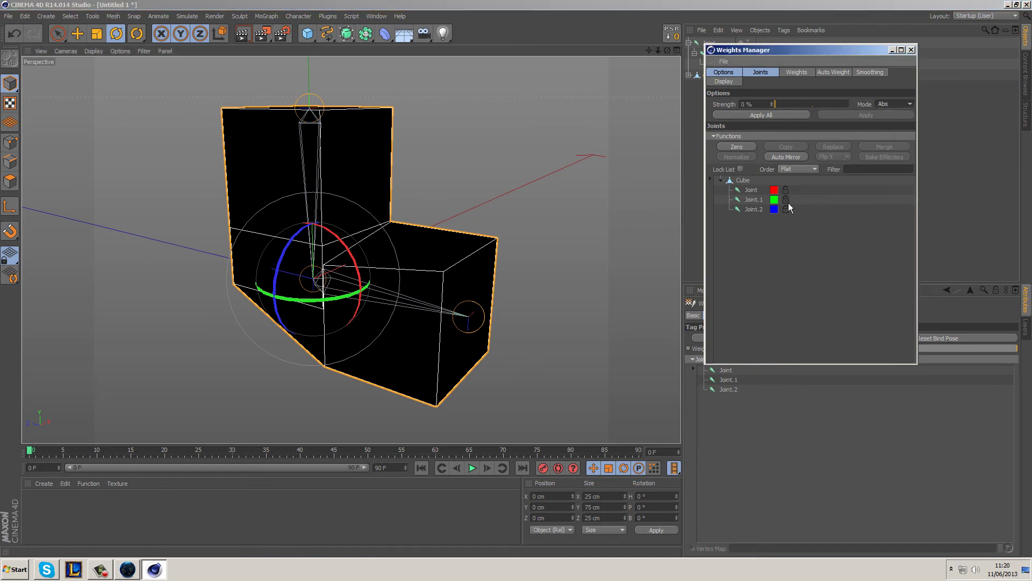
Step: Apply the 0% weight for the root Joint to the points of the cube's lower edge loop, and display Joint.1's weights
click(753, 192)
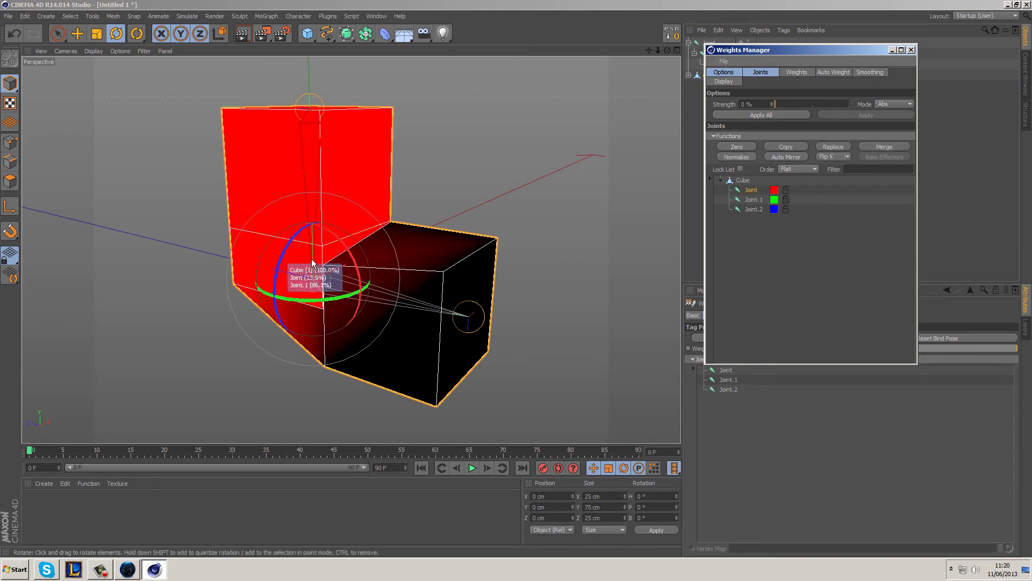
click(10, 143)
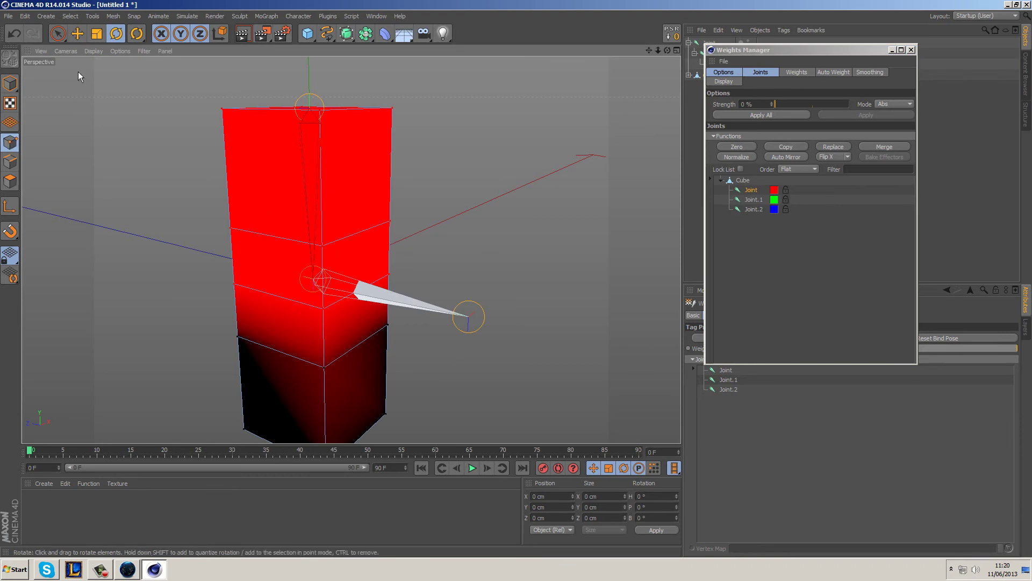
click(58, 34)
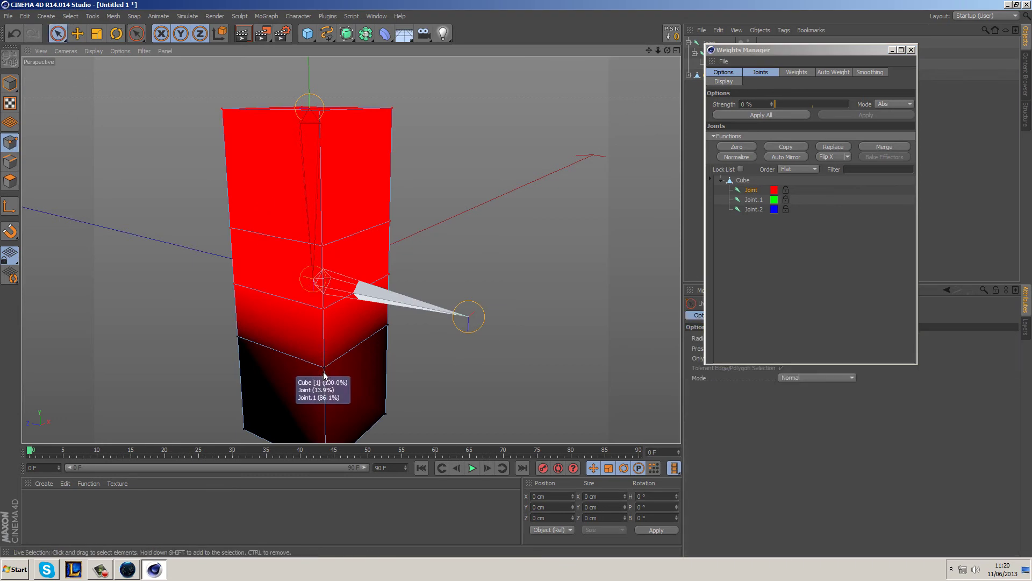
mouse_move(393, 331)
mouse_down()
mouse_move(257, 347)
mouse_move(203, 337)
mouse_move(325, 330)
mouse_up()
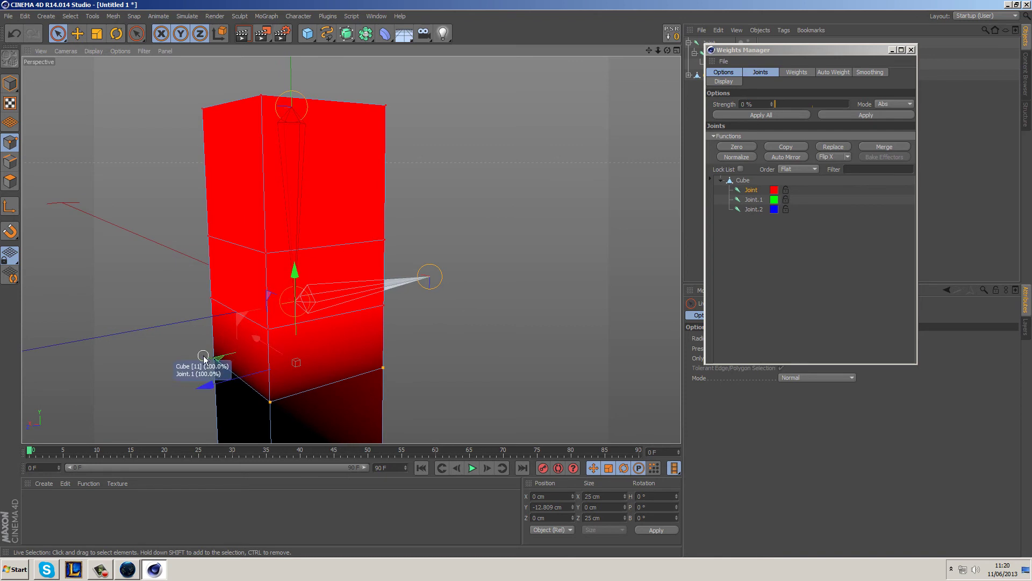
alt+drag(381, 369, 304, 277)
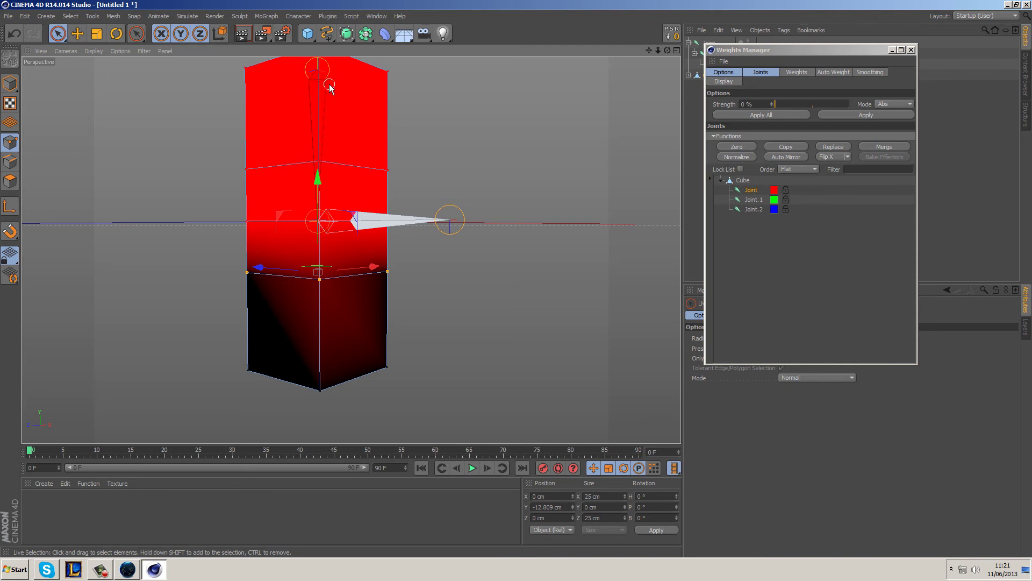
click(856, 114)
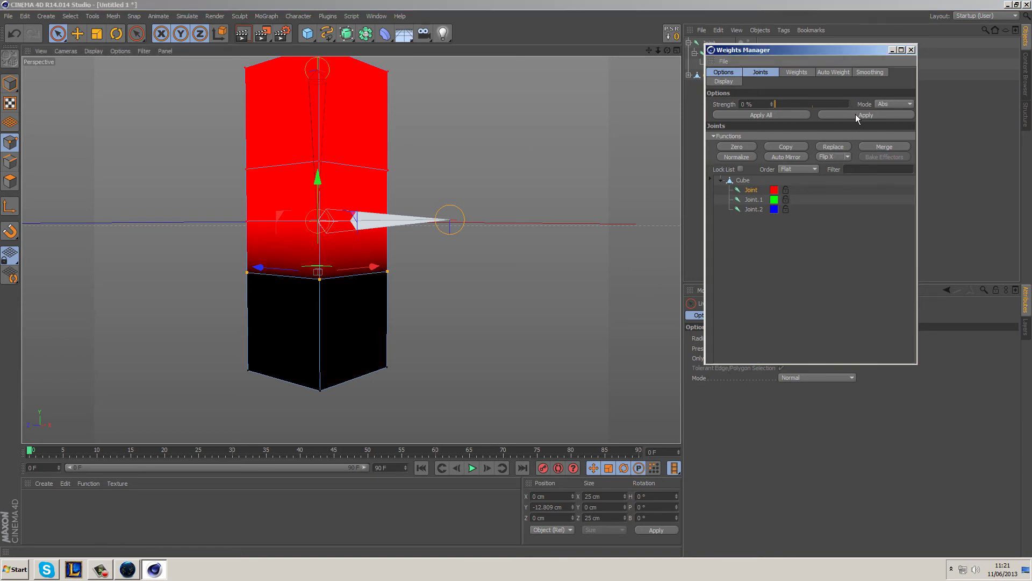
mouse_move(319, 283)
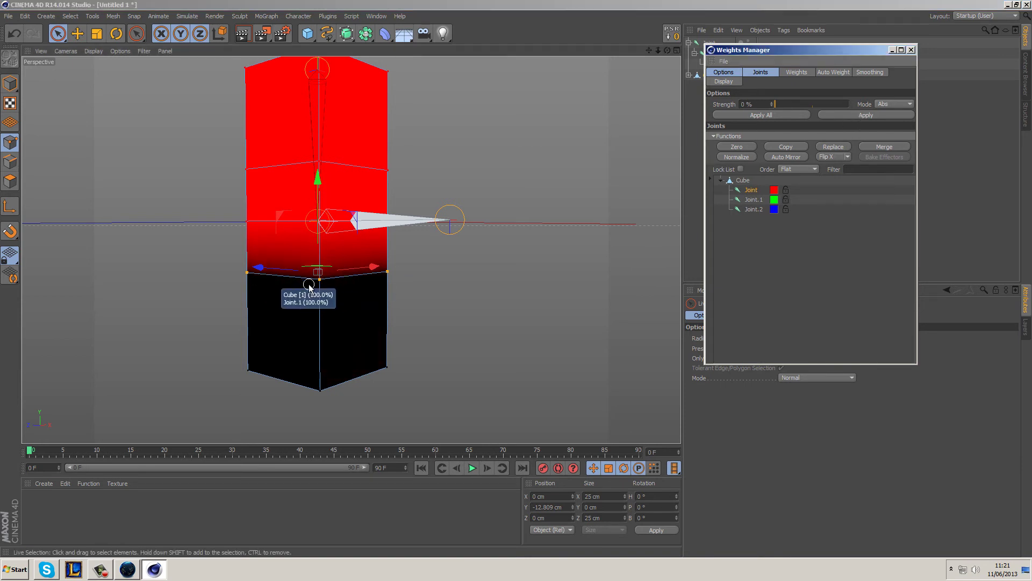
click(755, 200)
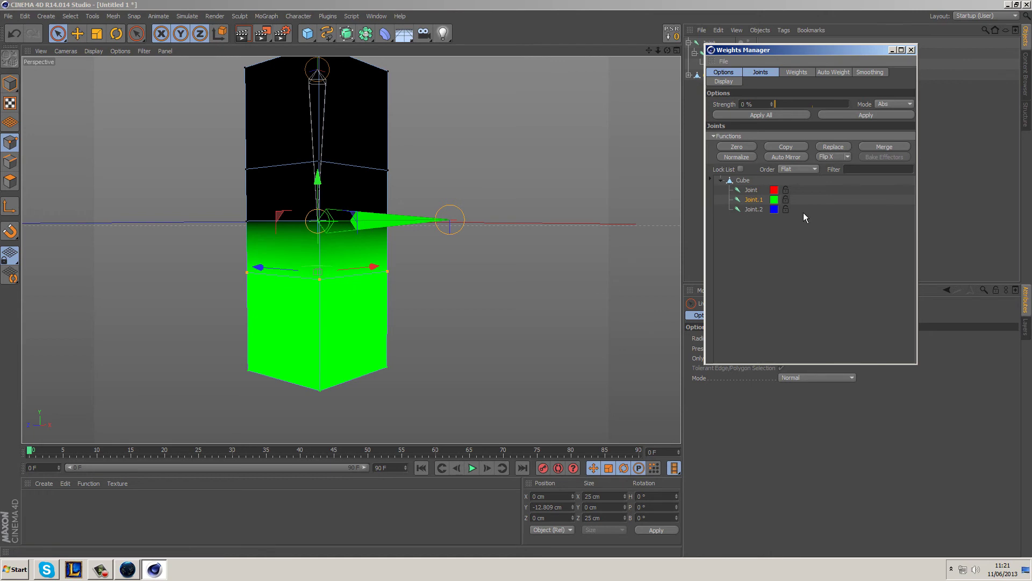
Step: Compare the cube's weight display for Joint, Joint.1 and Joint.2, and close the Weights Manager
click(753, 210)
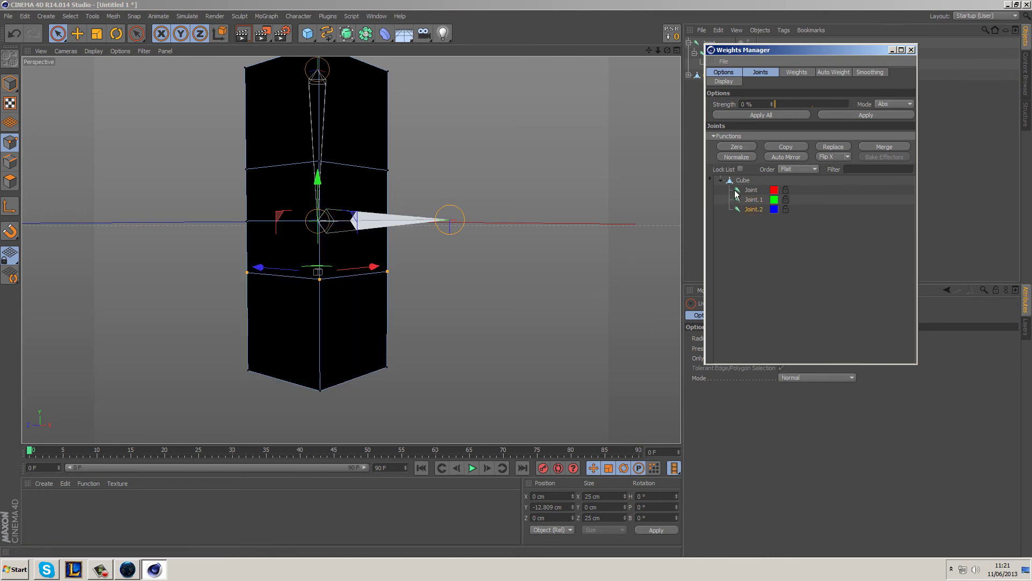
click(753, 190)
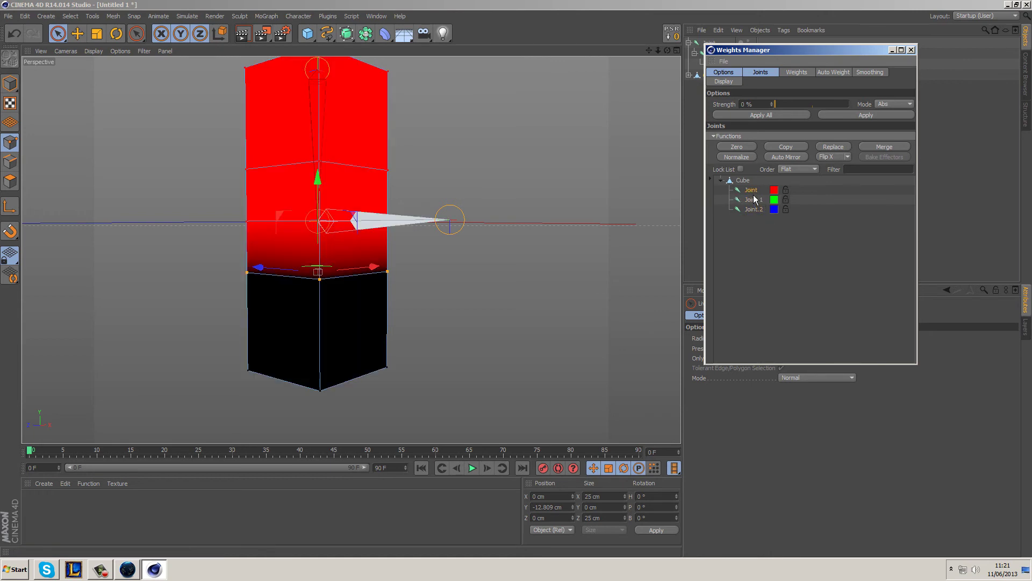
click(756, 199)
click(756, 192)
click(757, 200)
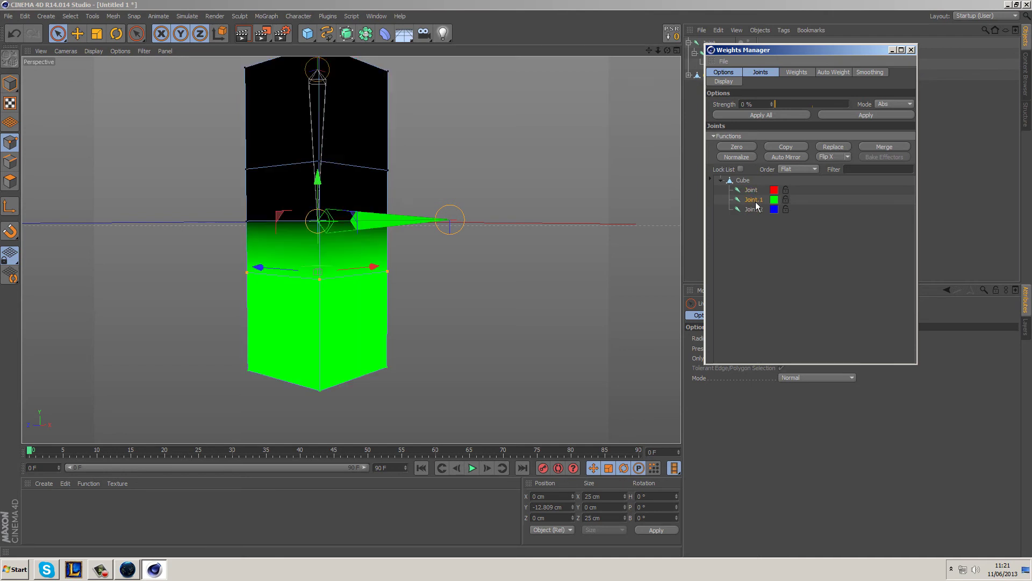
click(912, 50)
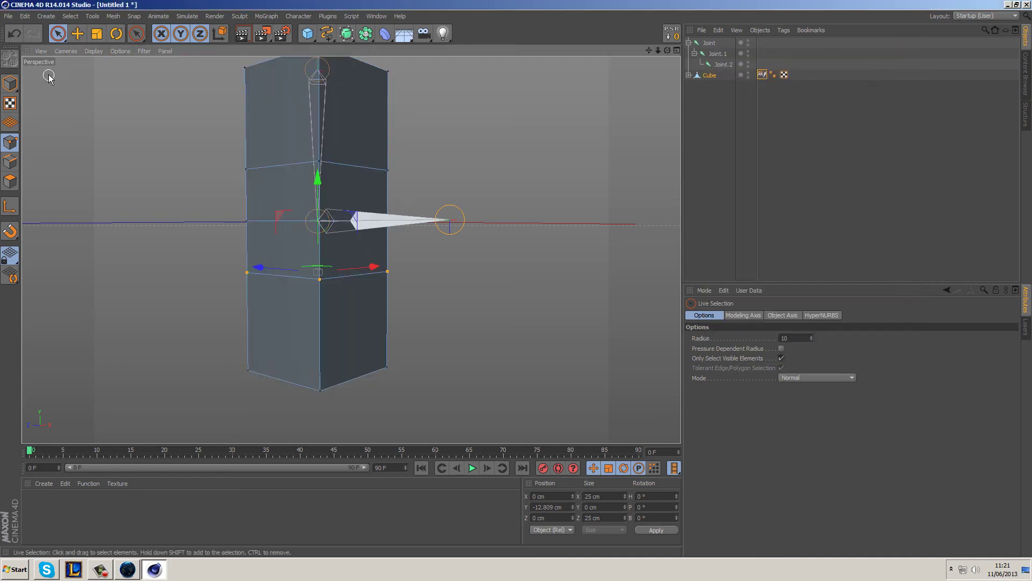
Step: Return to model mode, render the bent cube and examine the bend from several angles
click(10, 85)
alt+drag(543, 159, 344, 235)
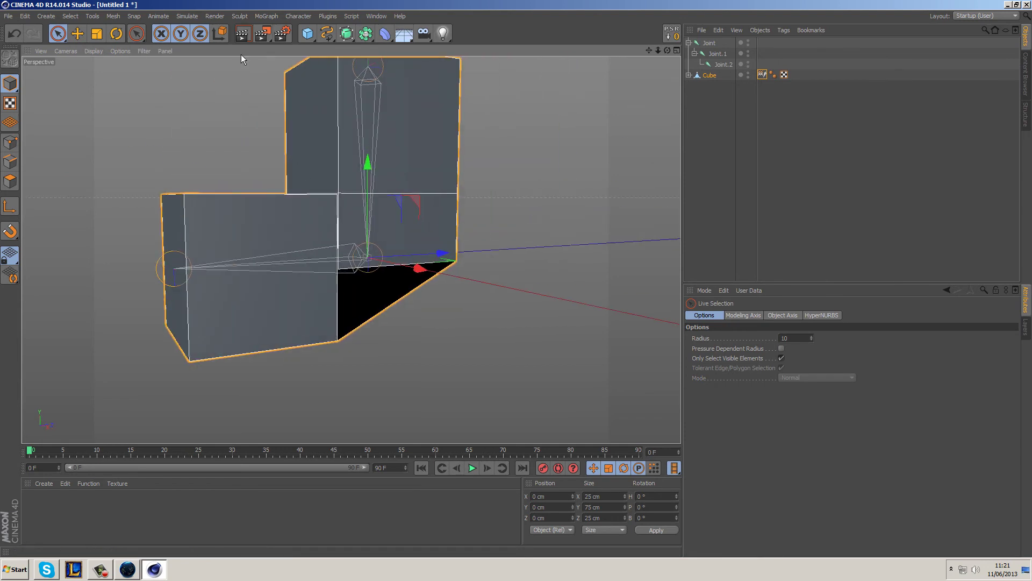
click(245, 35)
alt+drag(582, 209, 531, 209)
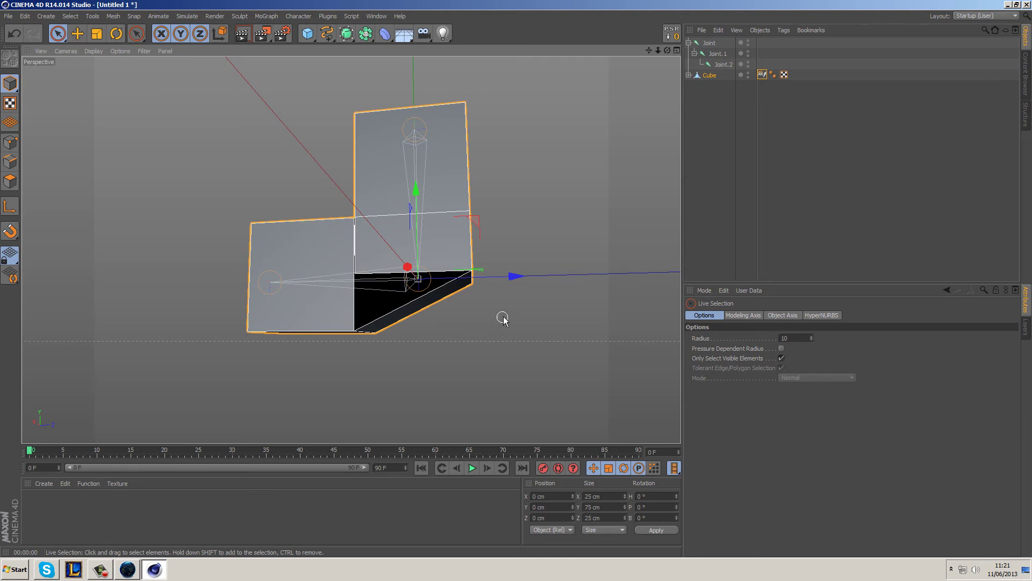
alt+drag(507, 319, 546, 362)
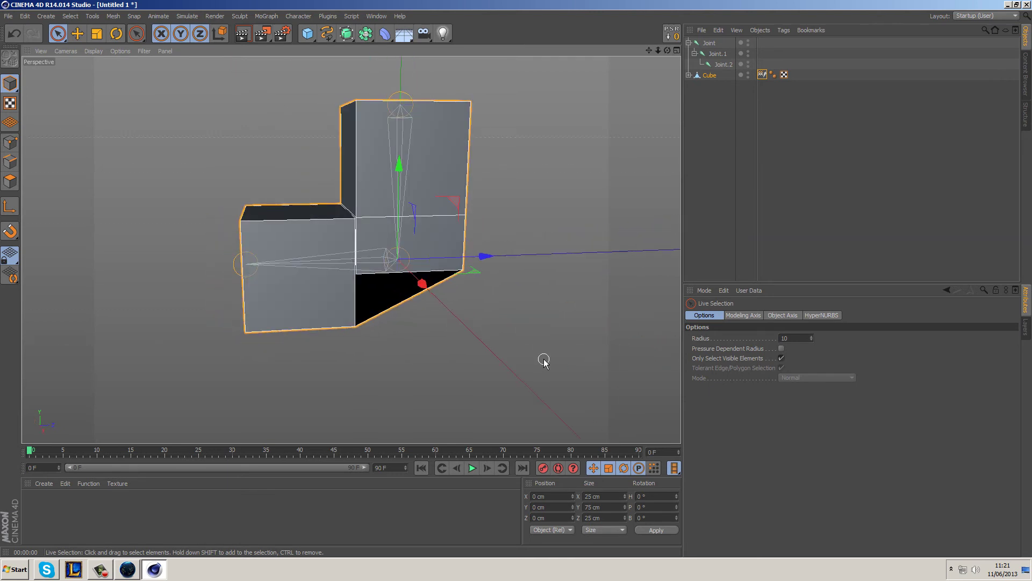
Step: Add a Pose Morph character tag to the cube and enable Points mixing
click(702, 148)
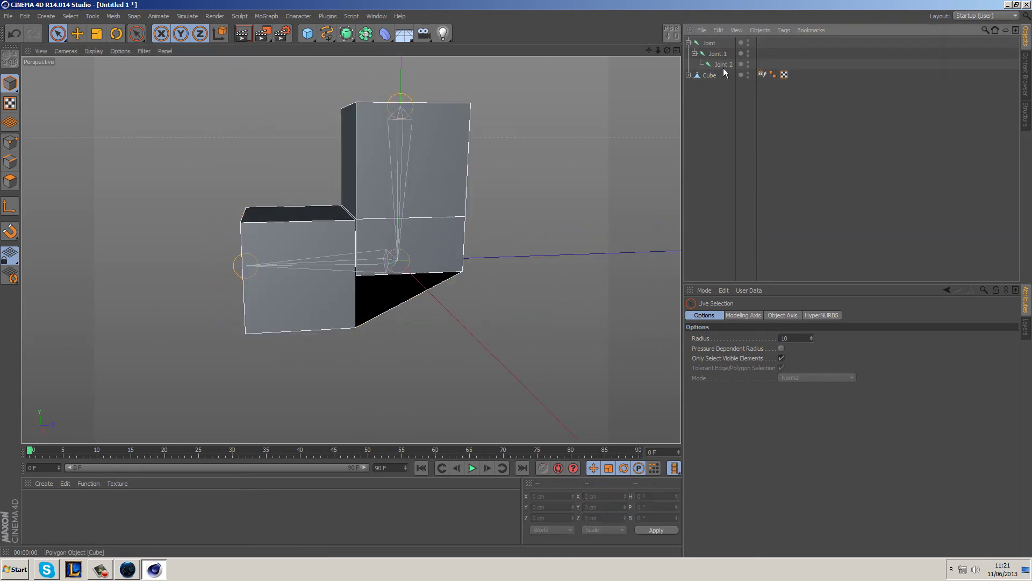
click(710, 75)
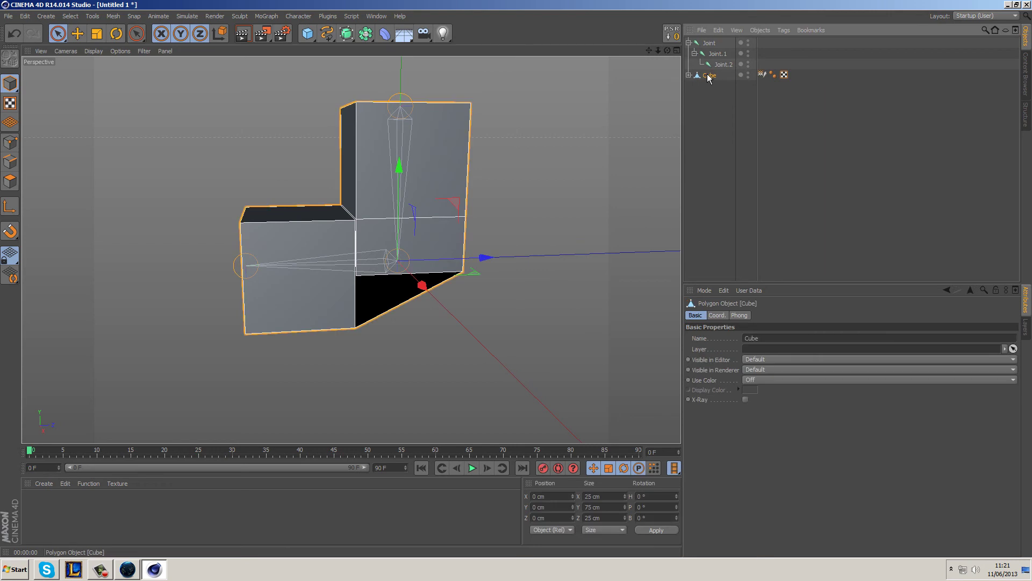
right_click(708, 78)
mouse_move(748, 93)
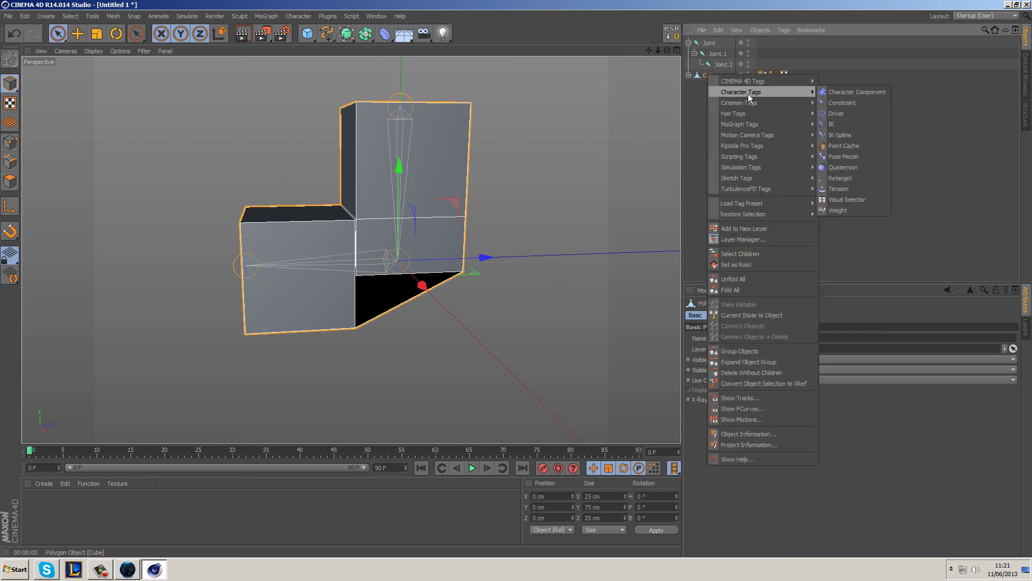
click(871, 156)
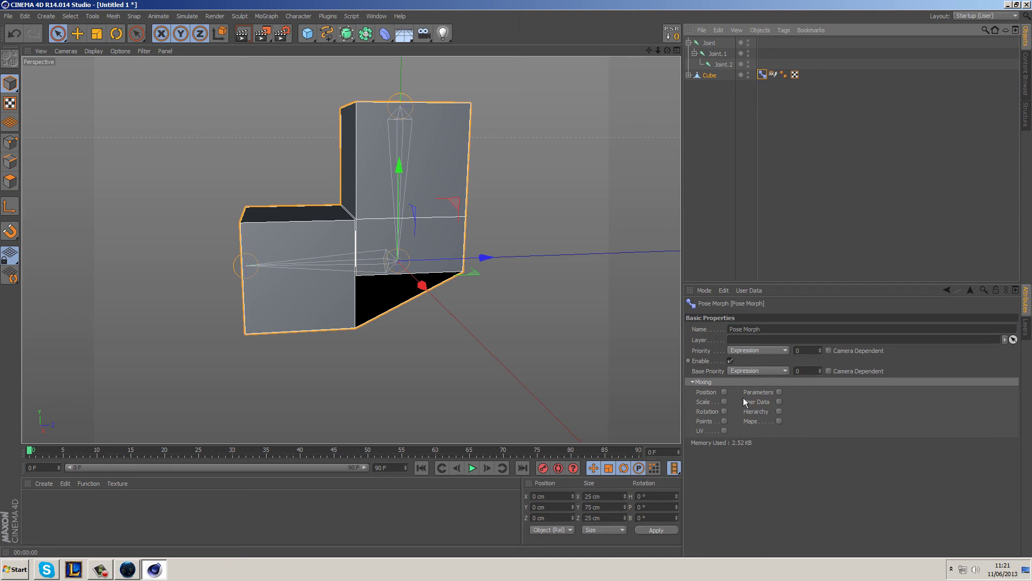
click(724, 421)
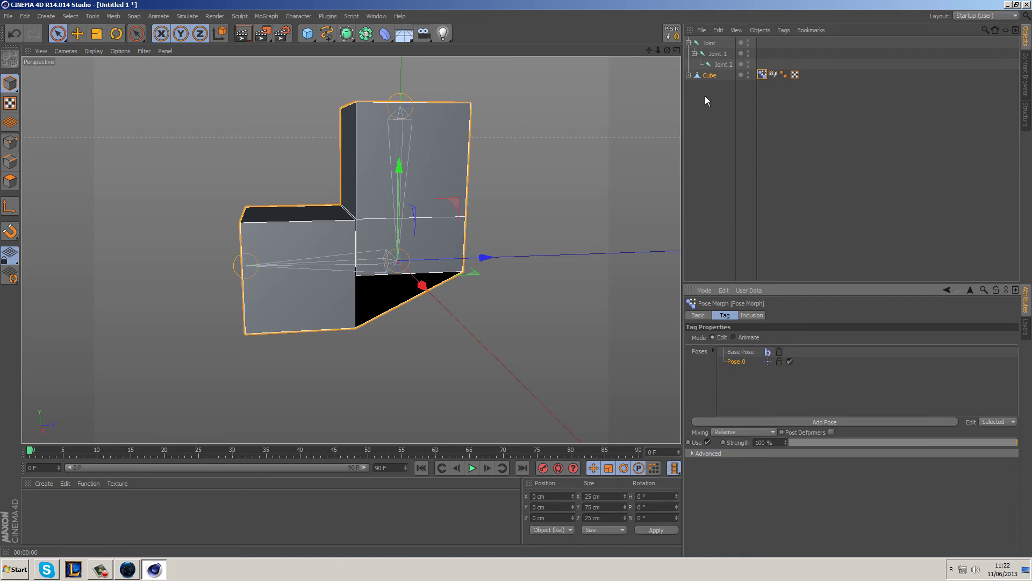
Step: Compare the cube's straight shape in edge mode with its bent shape in model mode, viewed from the outer side
click(14, 165)
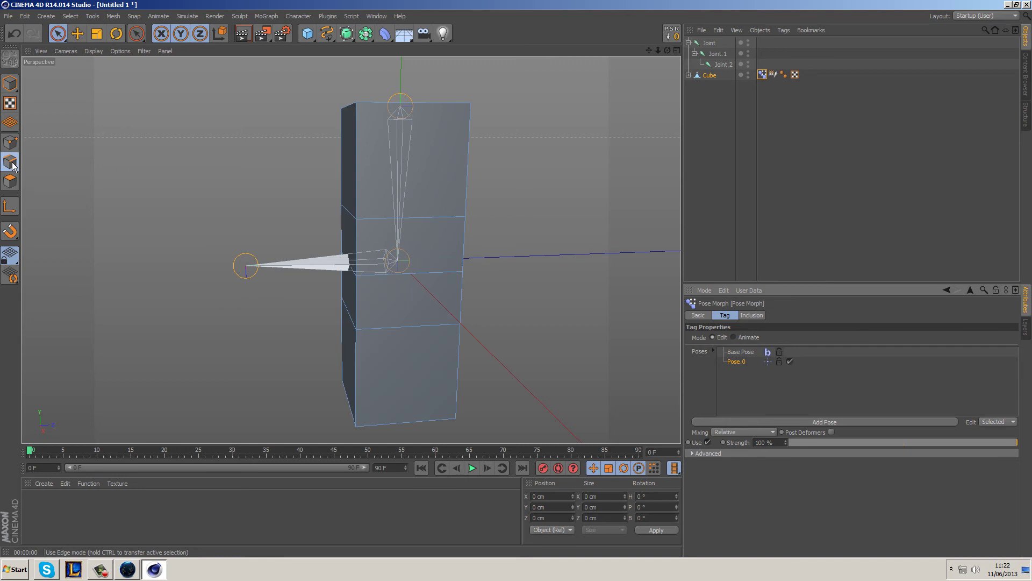
alt+drag(515, 301, 456, 237)
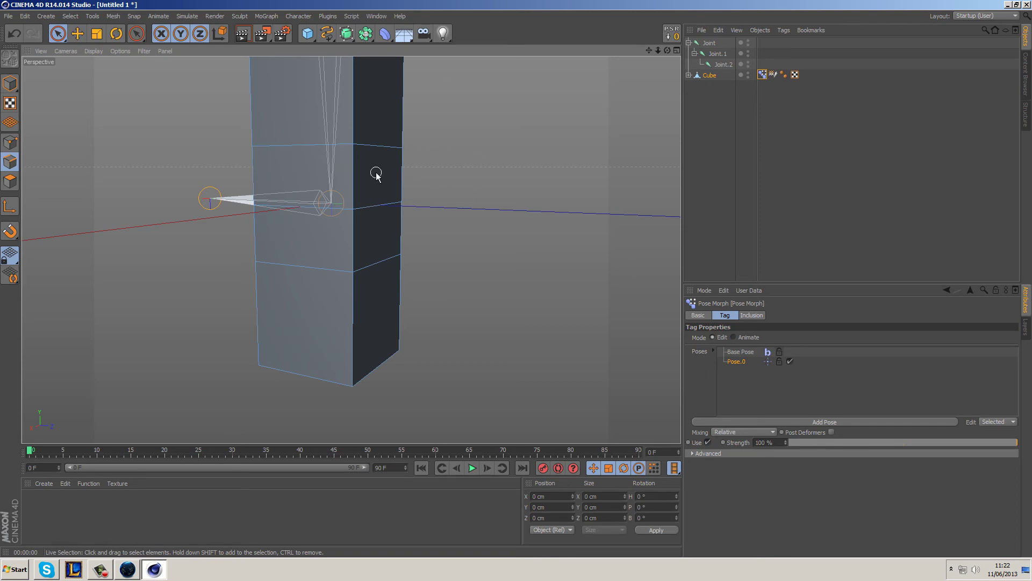
alt+drag(449, 198, 499, 254)
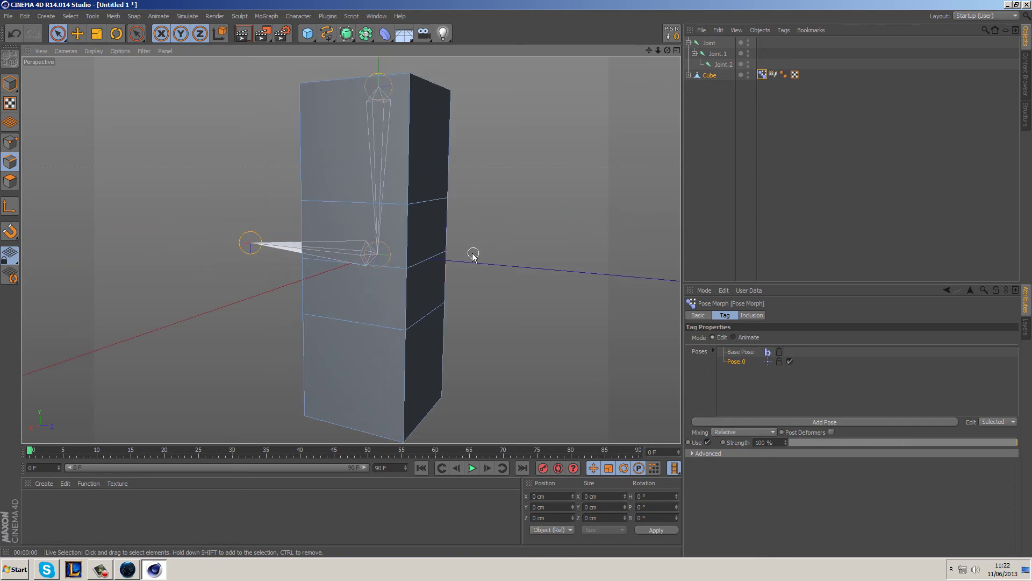
key(Return)
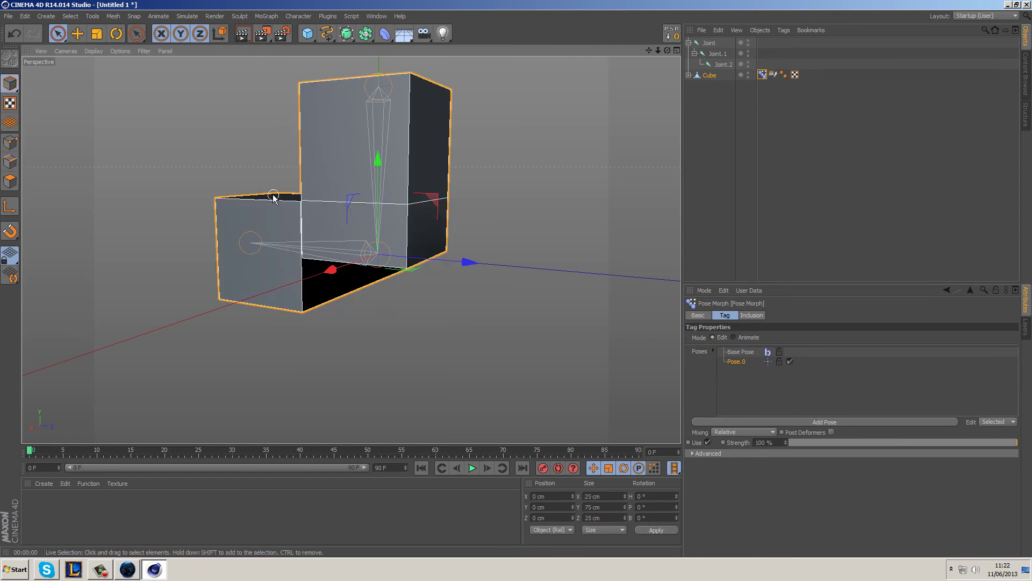
key(Return)
Step: Try pulling the cube's outer middle edge 25 cm outward along Z in Pose.0, preview the bend, and move the edge back
click(422, 262)
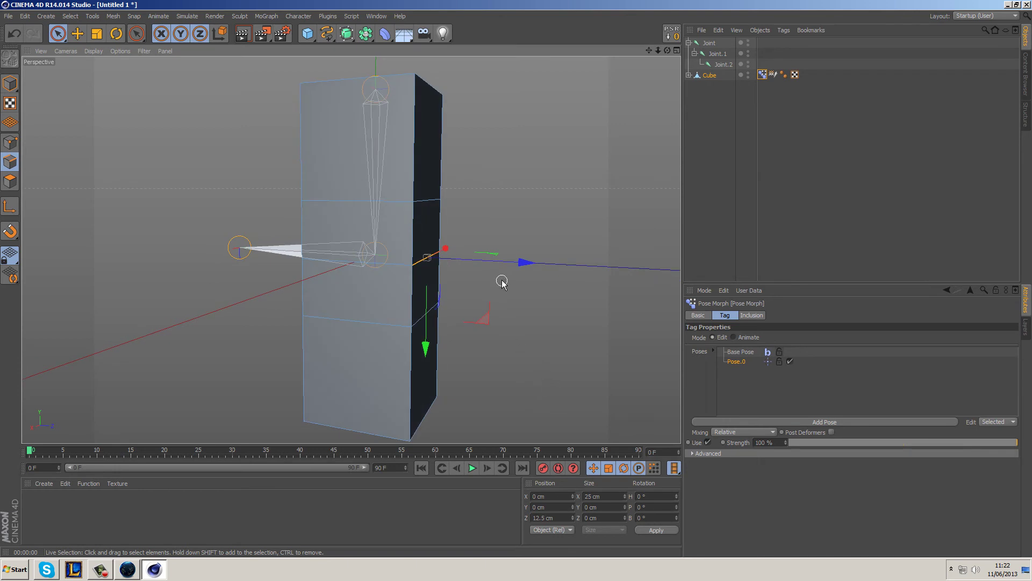
drag(507, 269, 626, 269)
click(9, 84)
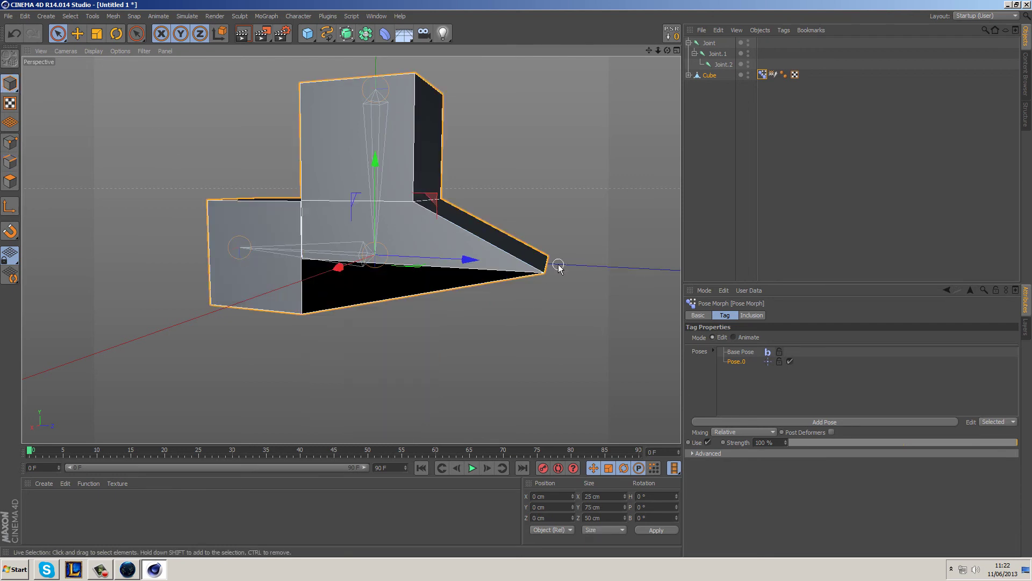
click(9, 161)
drag(612, 267, 495, 253)
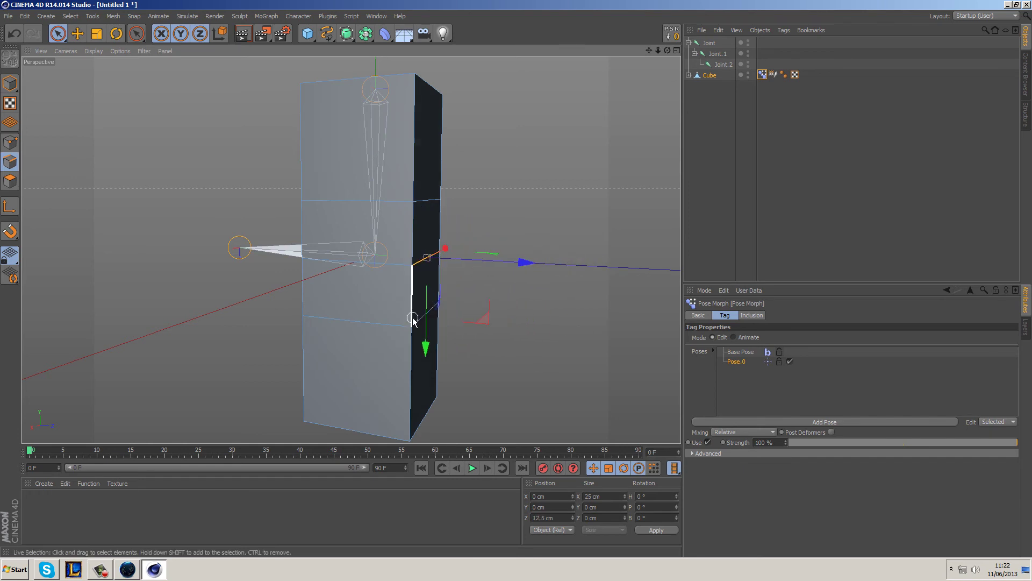
Step: Lower the outer middle edge in Pose.0 to the level of the lower edge loop, checking the bent corner in model mode
drag(426, 330, 430, 350)
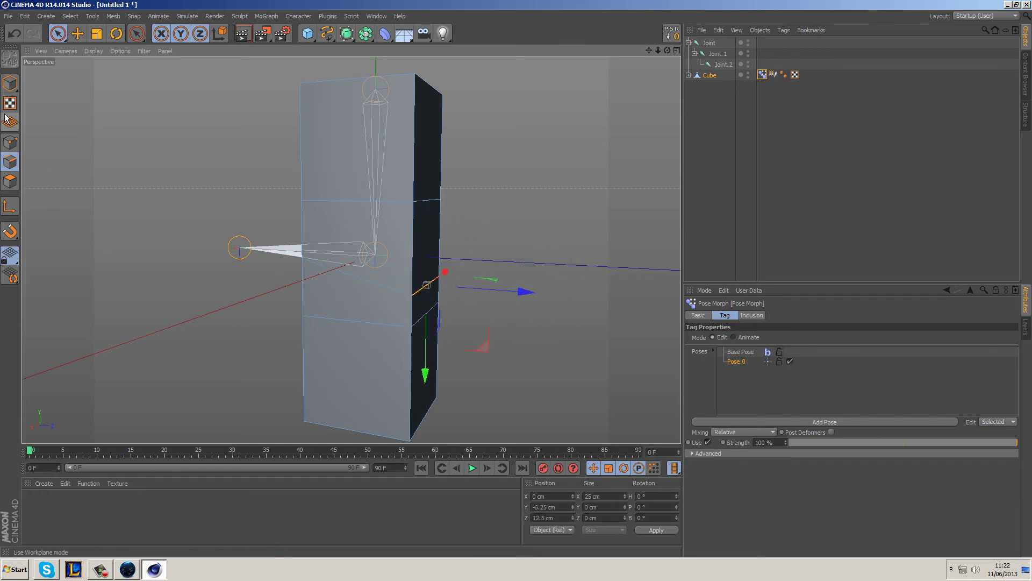
click(10, 84)
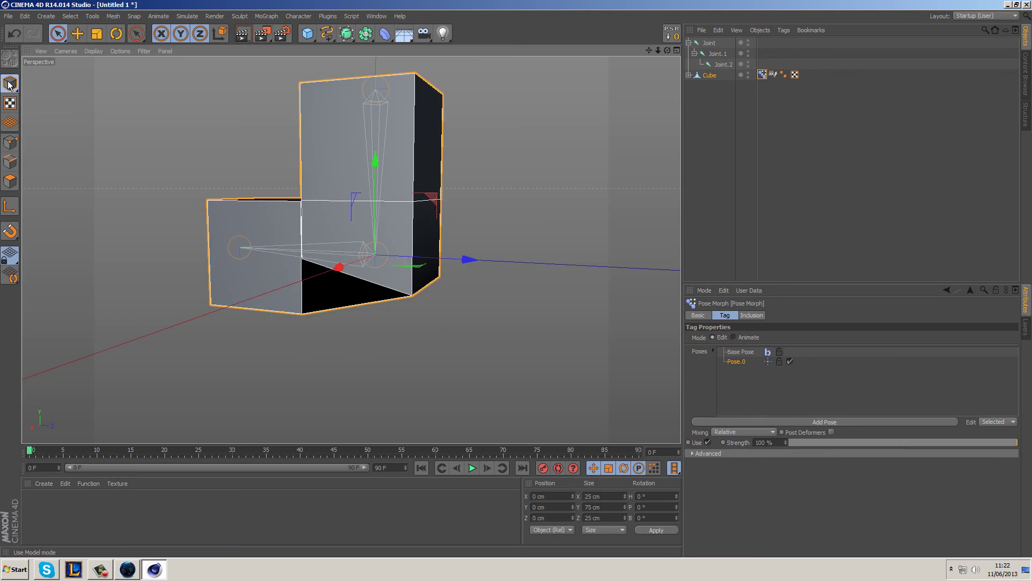
alt+drag(481, 337, 424, 248)
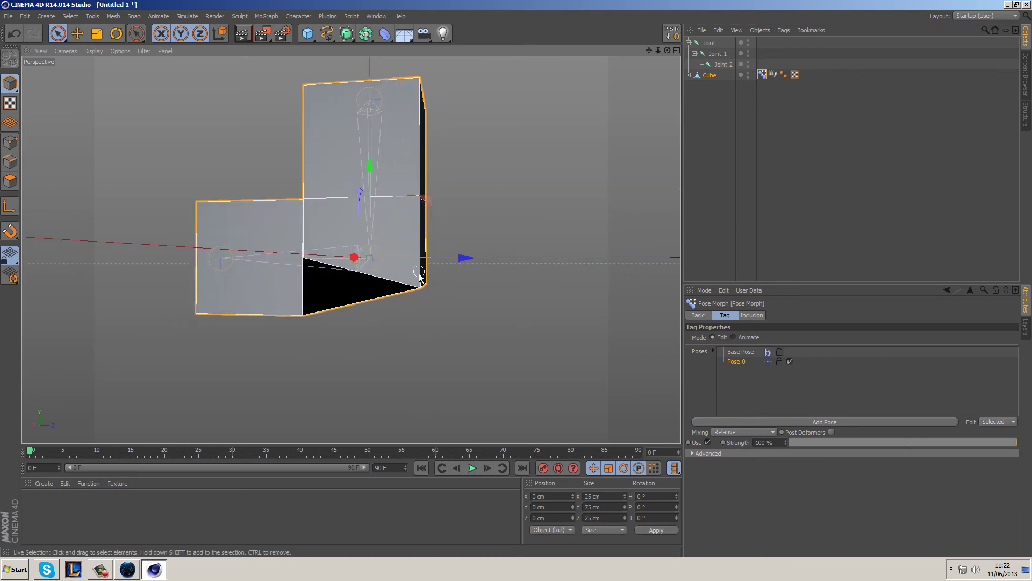
click(10, 162)
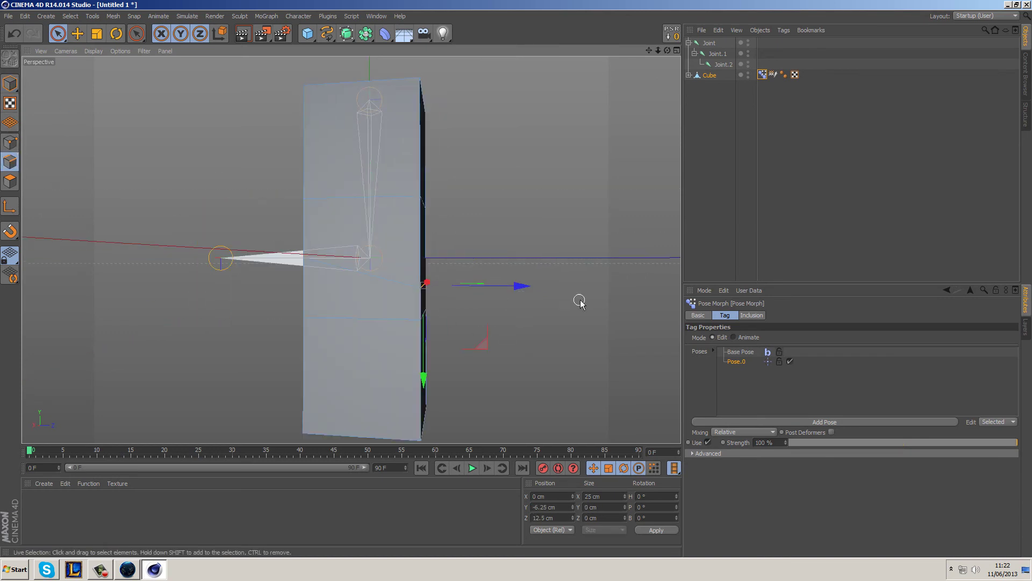
alt+drag(499, 286, 484, 309)
drag(430, 341, 431, 387)
alt+drag(525, 295, 443, 255)
click(10, 84)
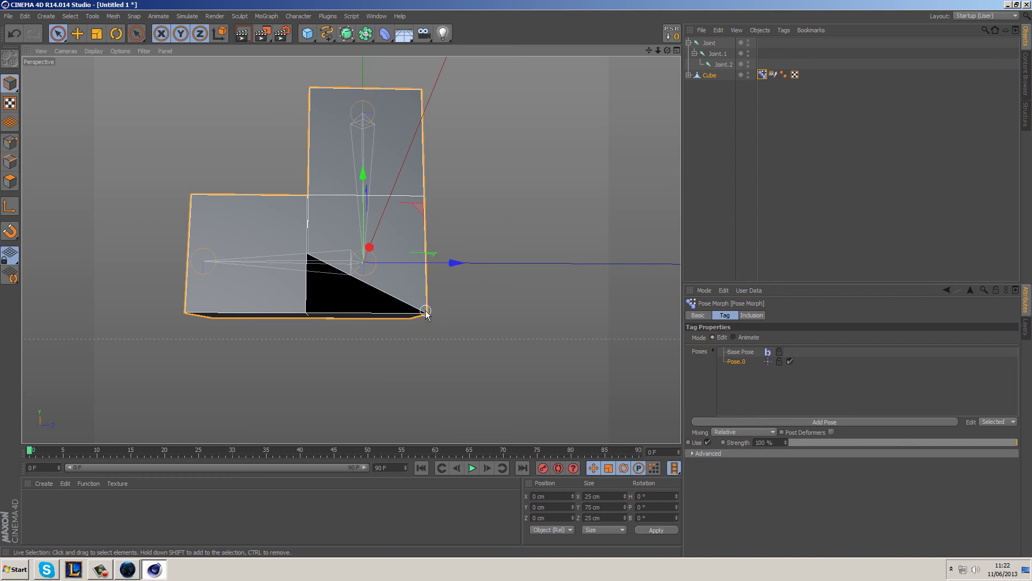
Step: Raise the cube's inner middle edge in Pose.0 to Y 12.5 cm and show the bend in model mode
click(10, 161)
alt+drag(108, 194, 296, 240)
click(330, 268)
drag(301, 317, 307, 193)
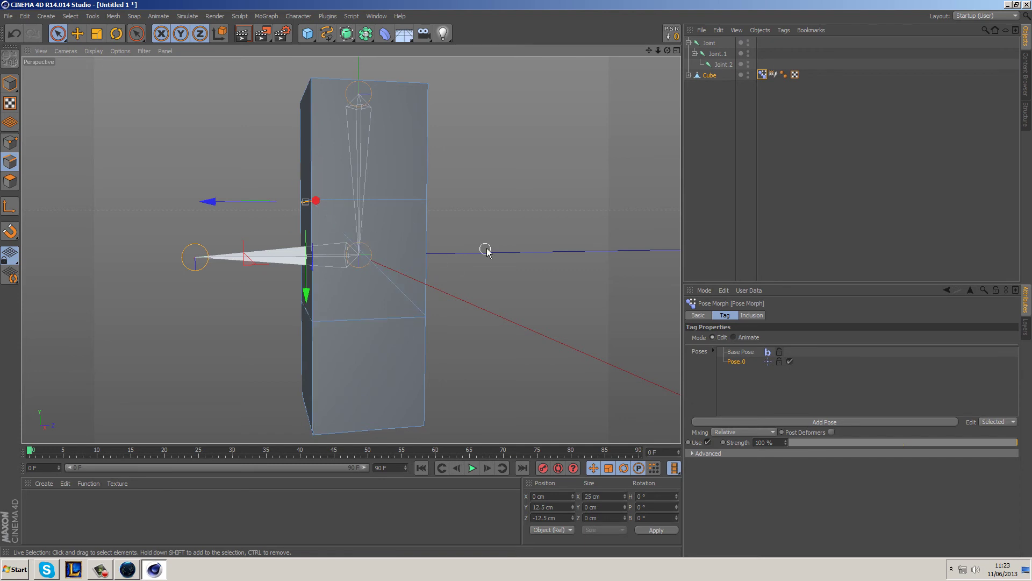
alt+drag(333, 247, 292, 231)
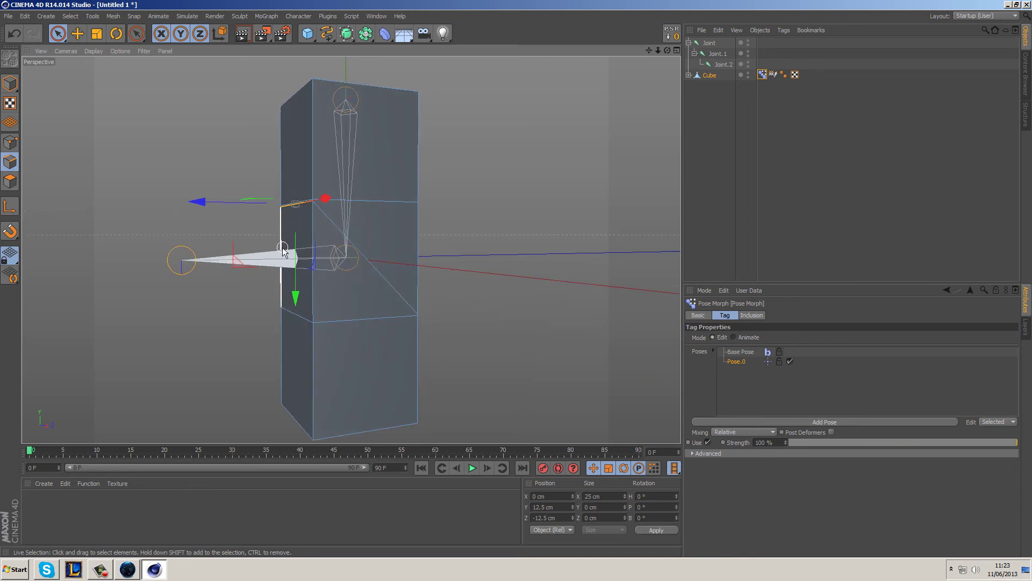
drag(296, 295, 330, 257)
click(9, 83)
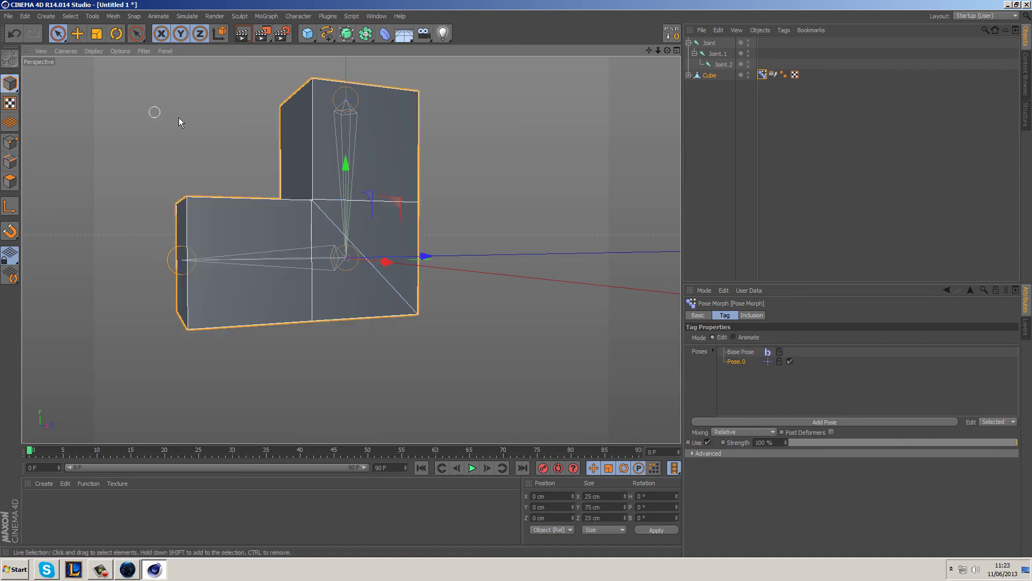
Step: Render the view and examine the corrected 90° bend from several angles
mouse_move(514, 219)
alt+mouse_down()
mouse_move(424, 326)
mouse_move(274, 203)
mouse_move(301, 141)
mouse_move(362, 247)
mouse_move(437, 221)
mouse_move(434, 235)
alt+mouse_up()
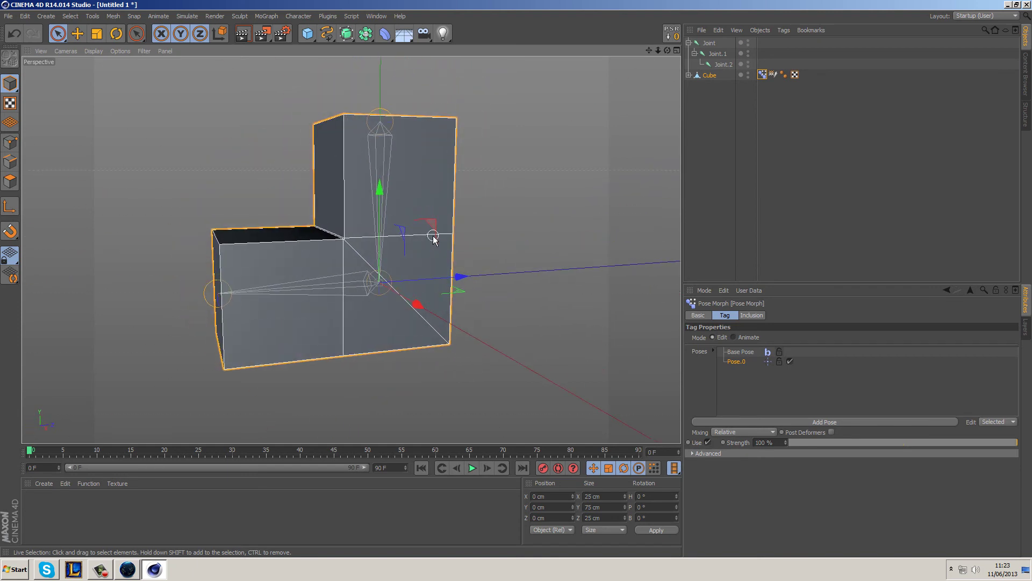
click(243, 34)
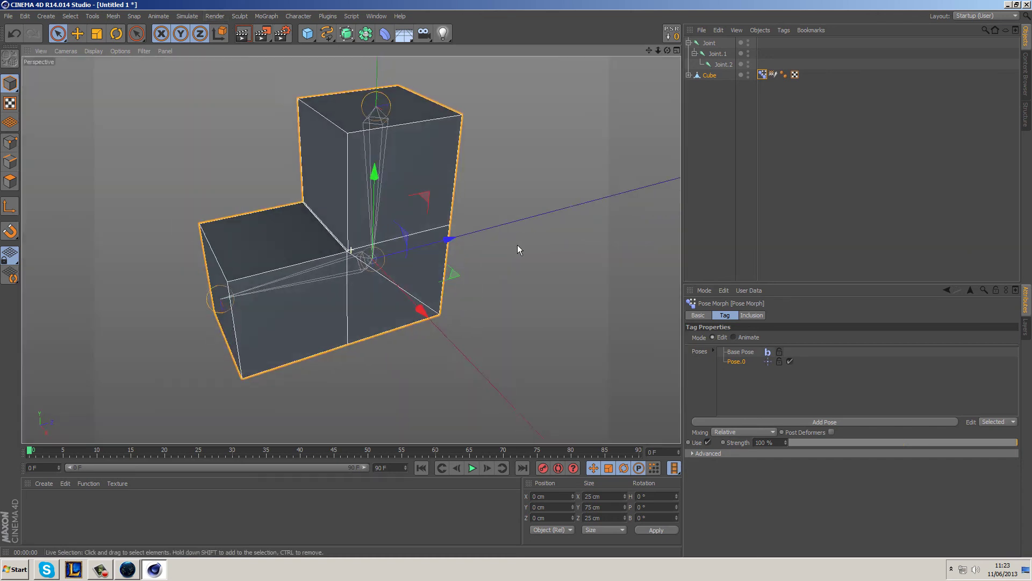
alt+drag(517, 250, 532, 224)
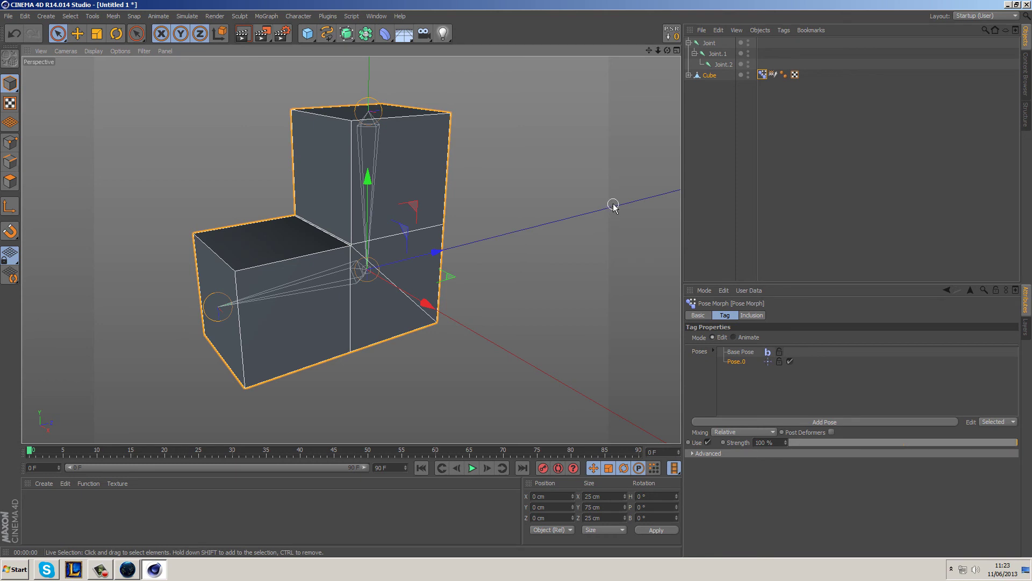
Step: Rotate Joint.1 to a pitch of -50° with the Rotate tool
click(718, 53)
key(r)
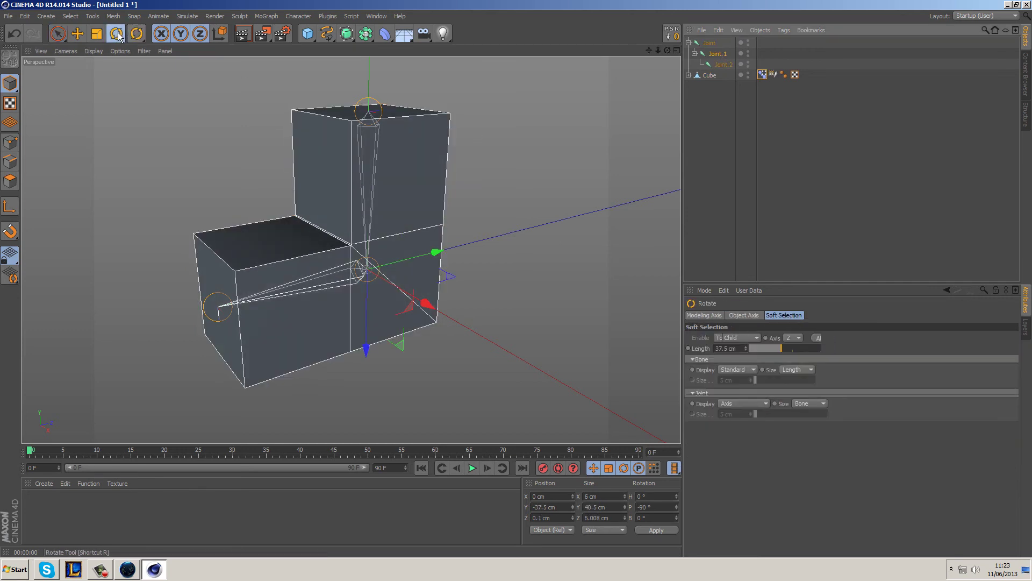
alt+drag(430, 226, 475, 223)
drag(358, 239, 341, 269)
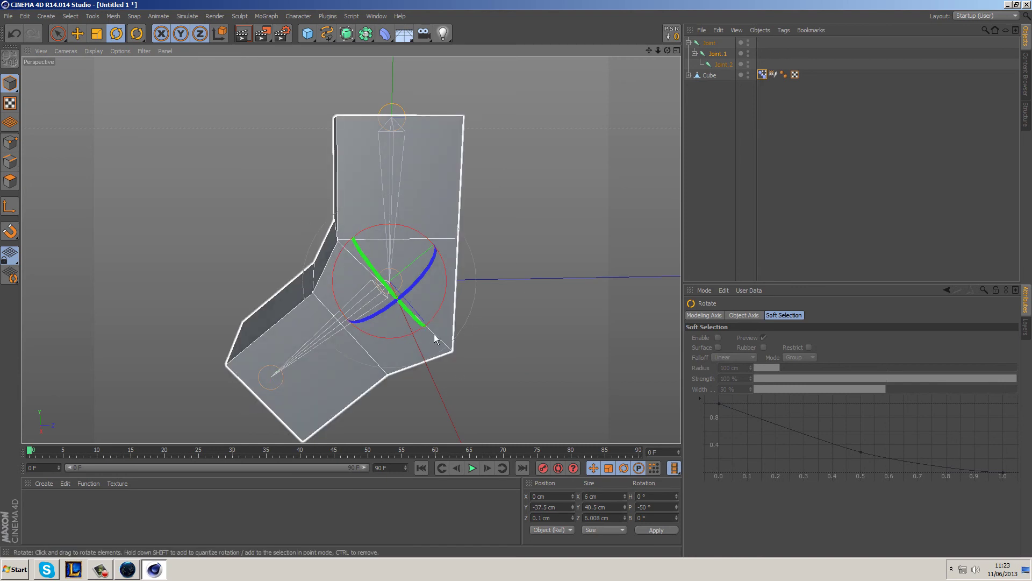
Step: Switch the cube's Pose Morph tag to Animate mode and set Pose.0 to 40%
click(762, 74)
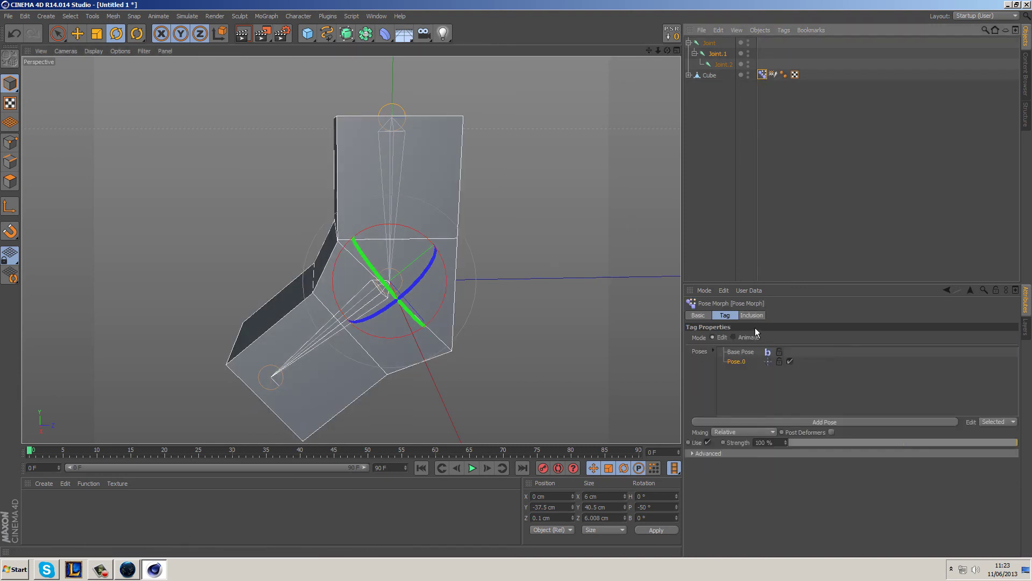
click(747, 338)
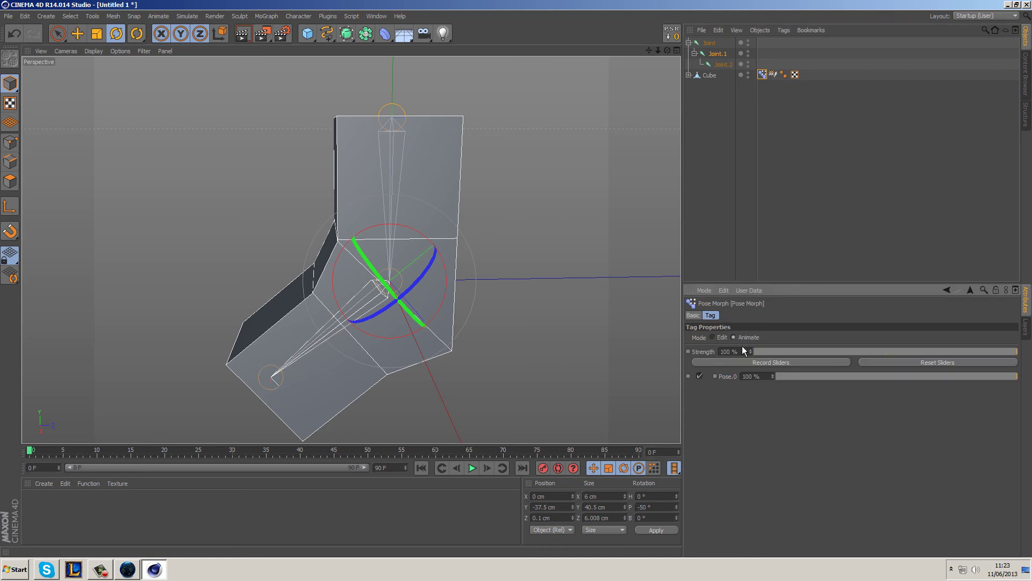
drag(1010, 377, 874, 381)
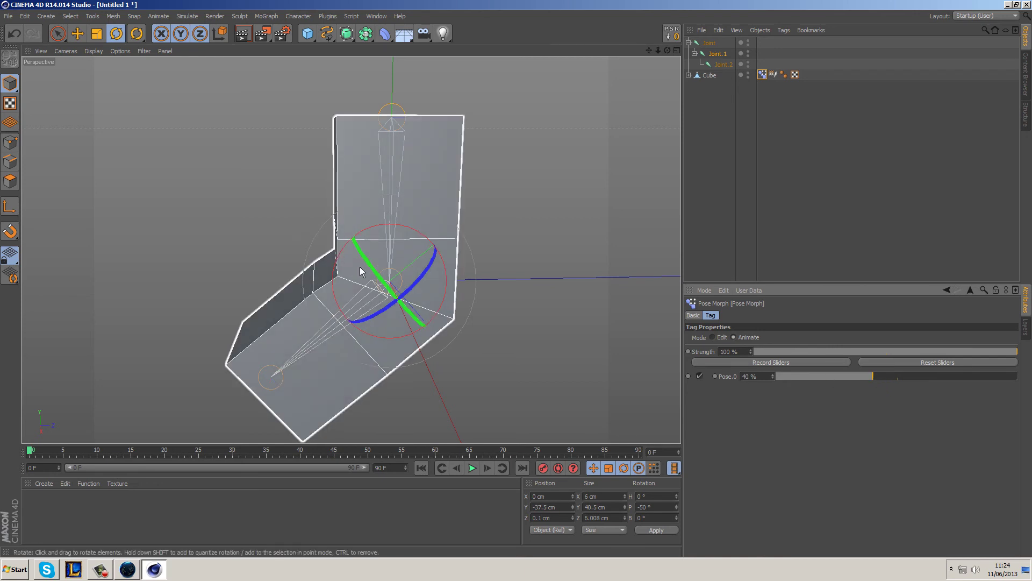
Step: Reset the cube's Pose.0 to 0% and rotate Joint.1 back to a pitch of 0°
click(784, 378)
drag(784, 378, 746, 376)
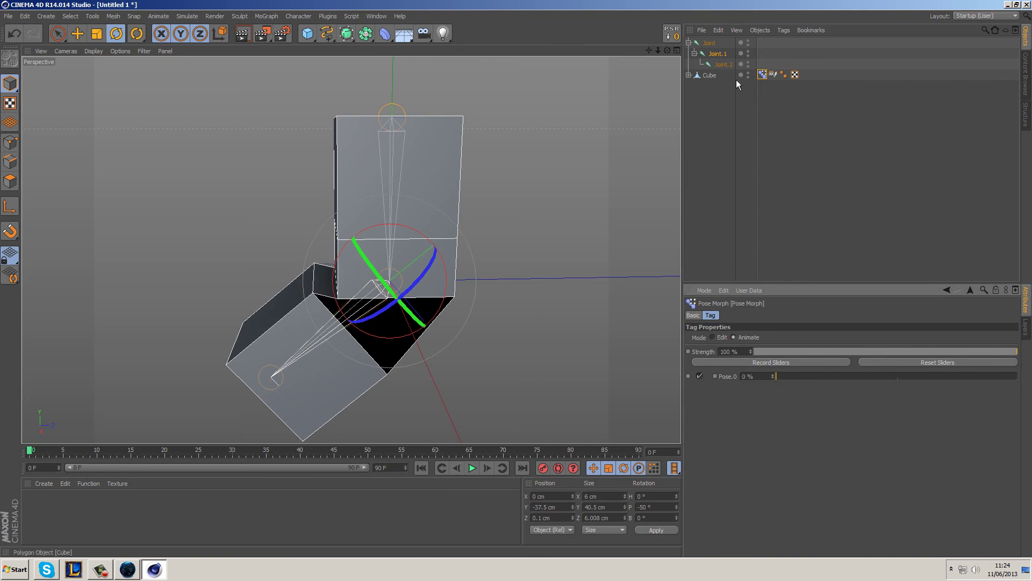
click(718, 54)
drag(390, 229, 341, 232)
alt+drag(613, 386, 540, 279)
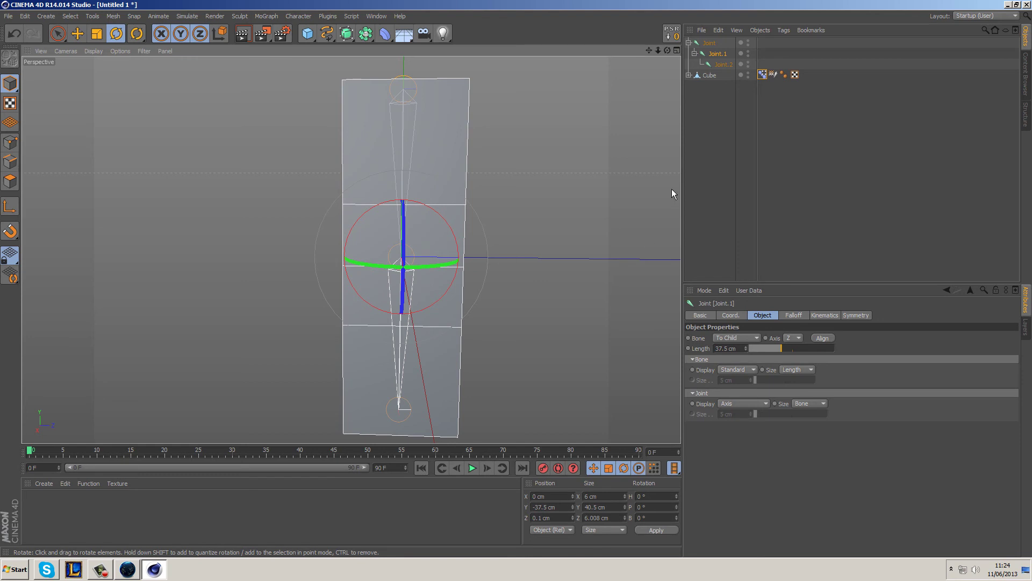
click(699, 167)
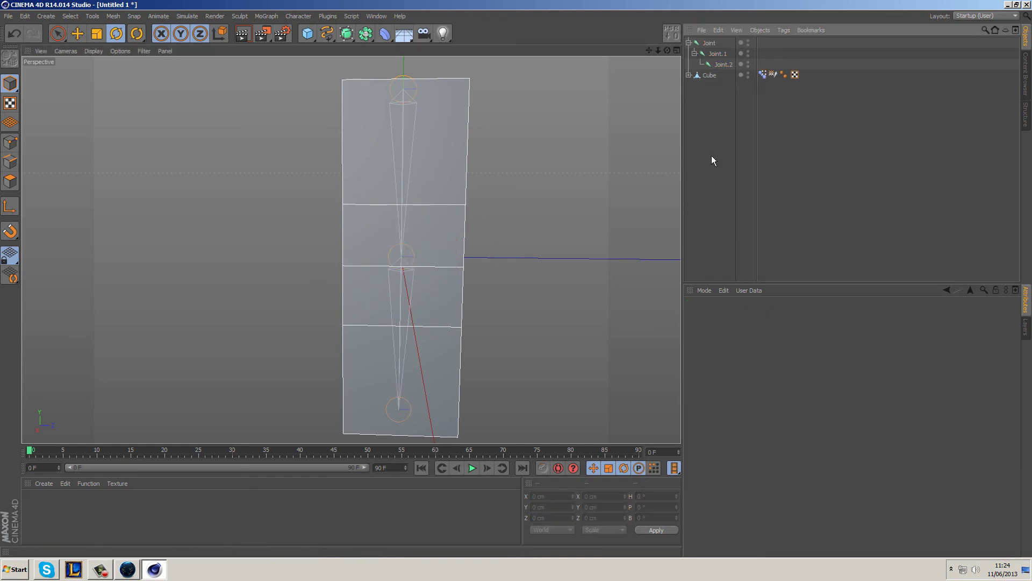
Step: Add an XPresso tag to the root joint and place Joint.1 as a node in its graph
click(709, 44)
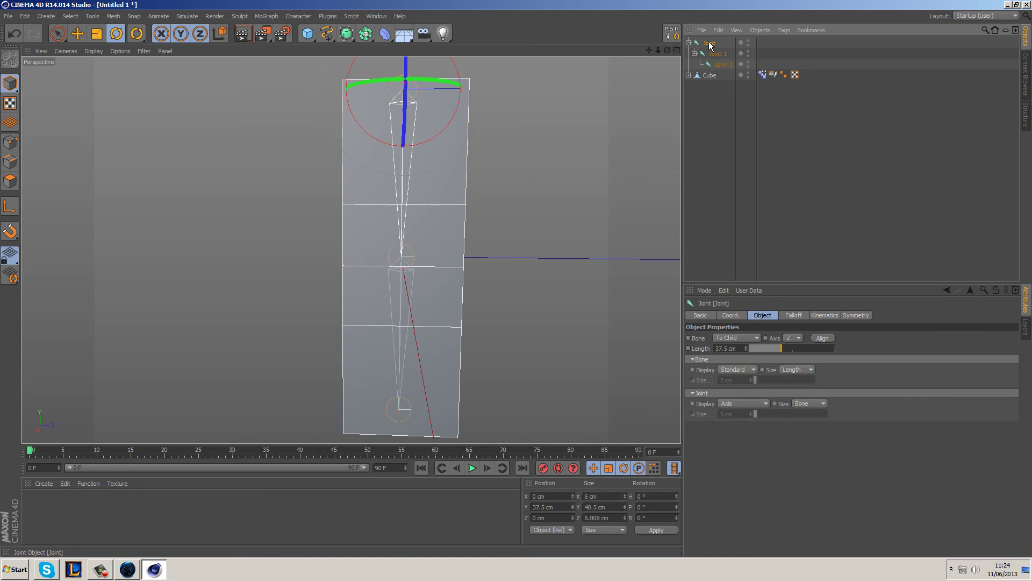
right_click(709, 43)
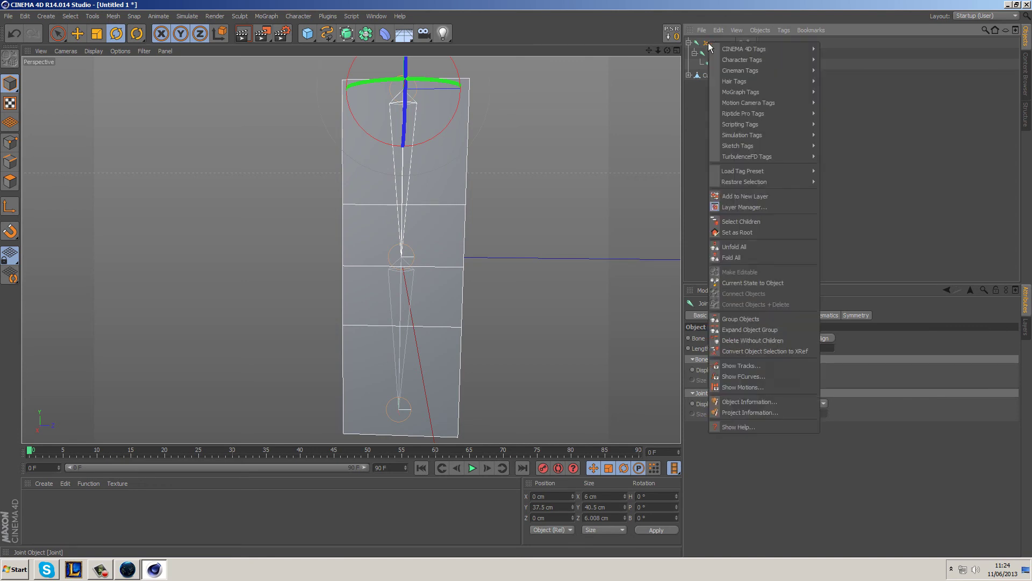
mouse_move(746, 48)
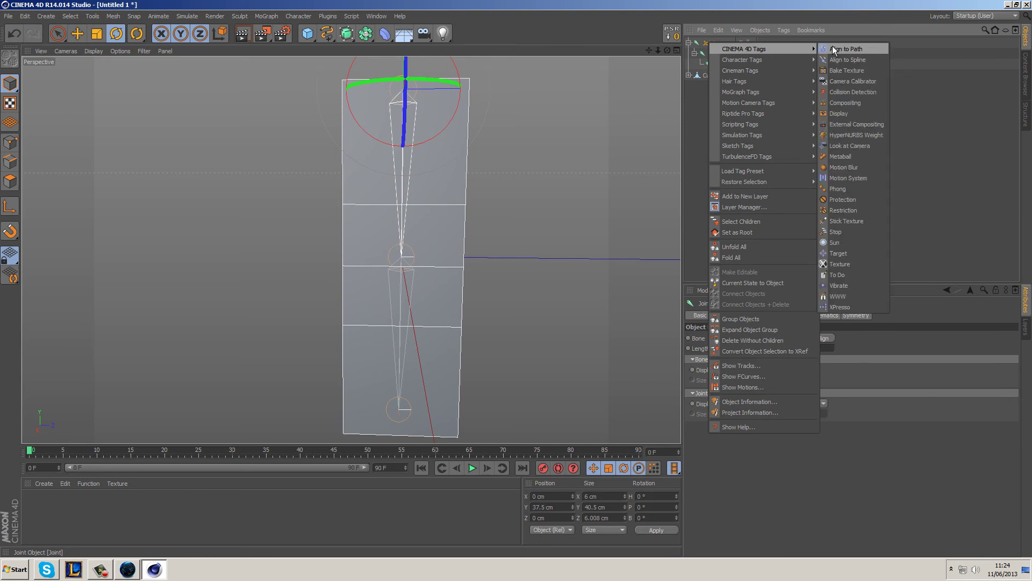
click(859, 310)
drag(241, 79, 336, 97)
click(718, 54)
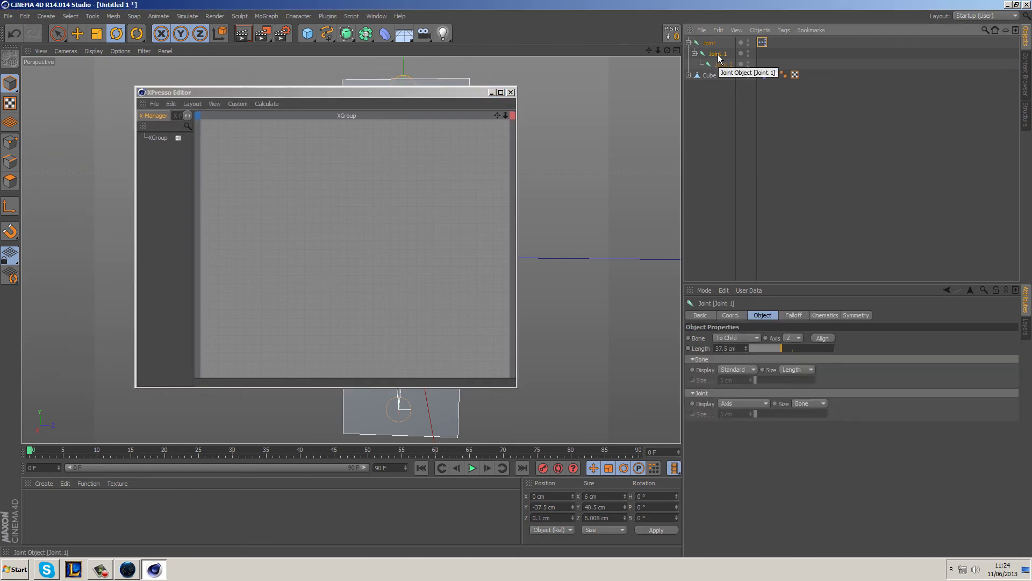
drag(717, 58, 235, 155)
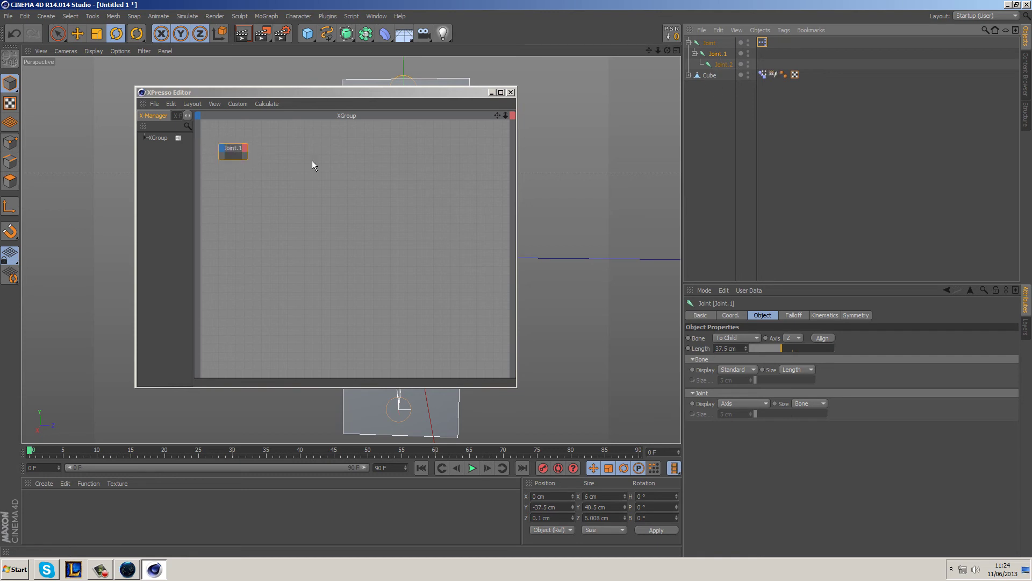
Step: Preview the Pose.0 strength of the cube's Pose Morph tag by raising it to 100% and returning it to 0%
click(762, 75)
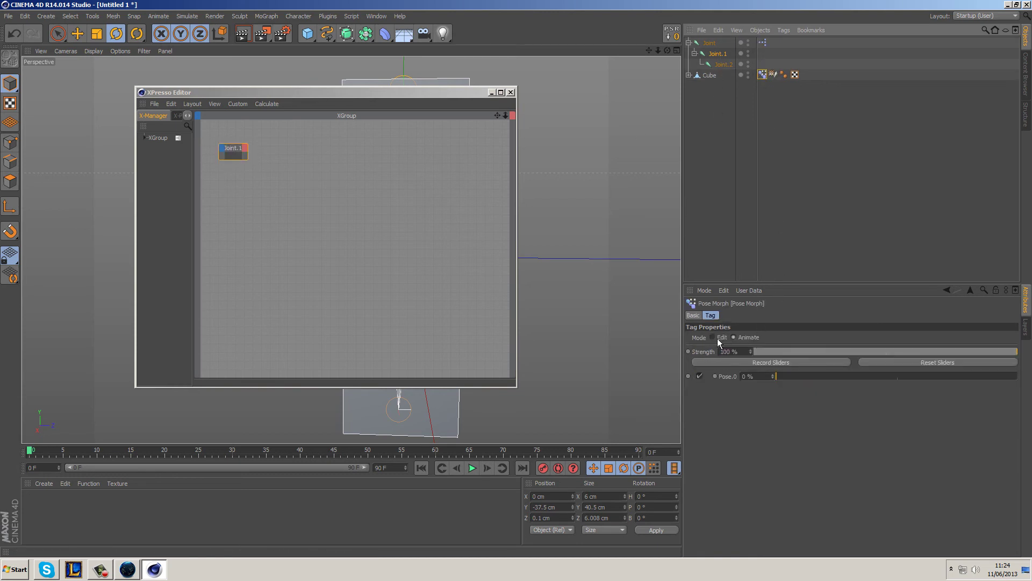
click(737, 336)
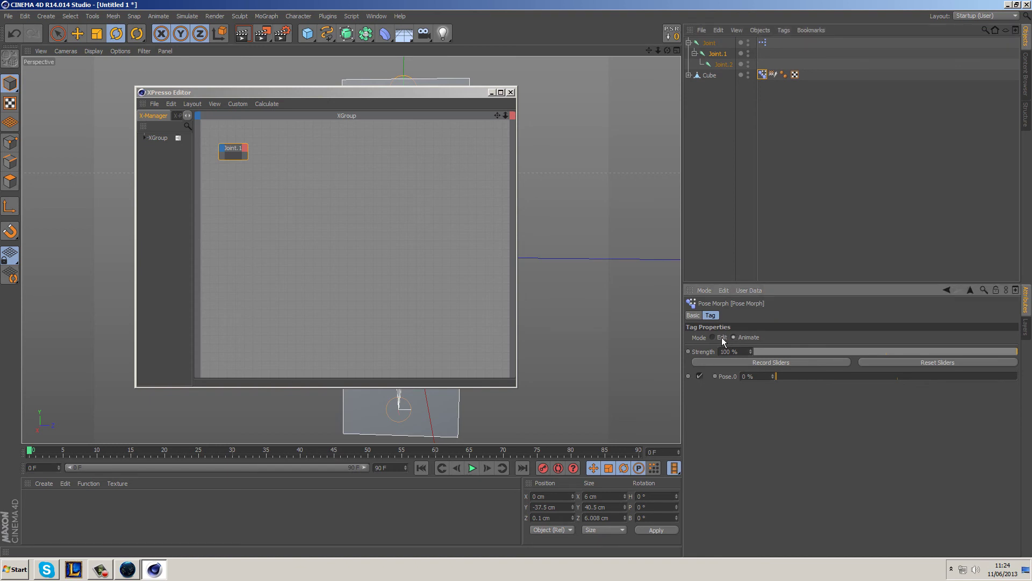
drag(780, 376, 1031, 380)
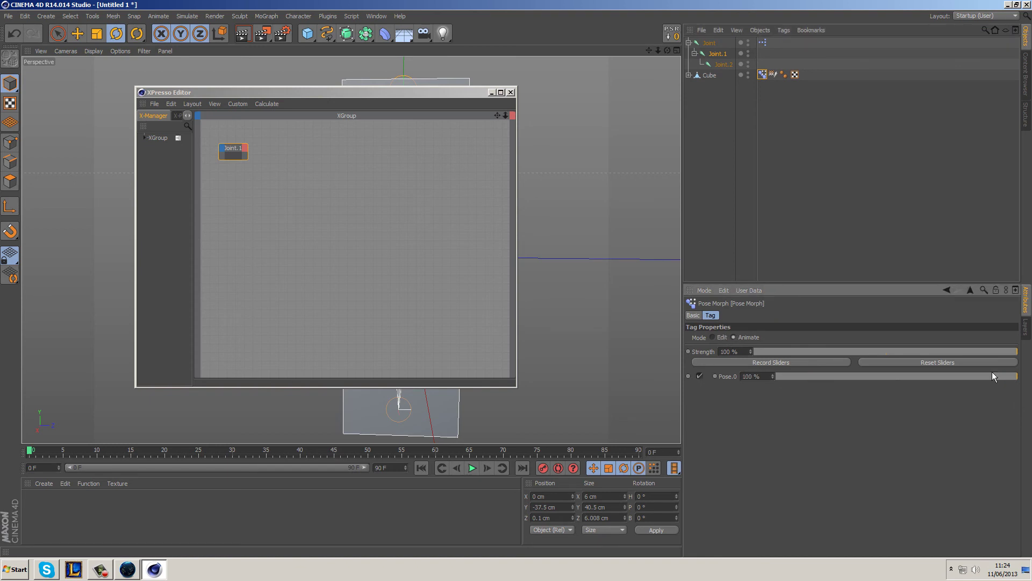
drag(825, 377, 776, 377)
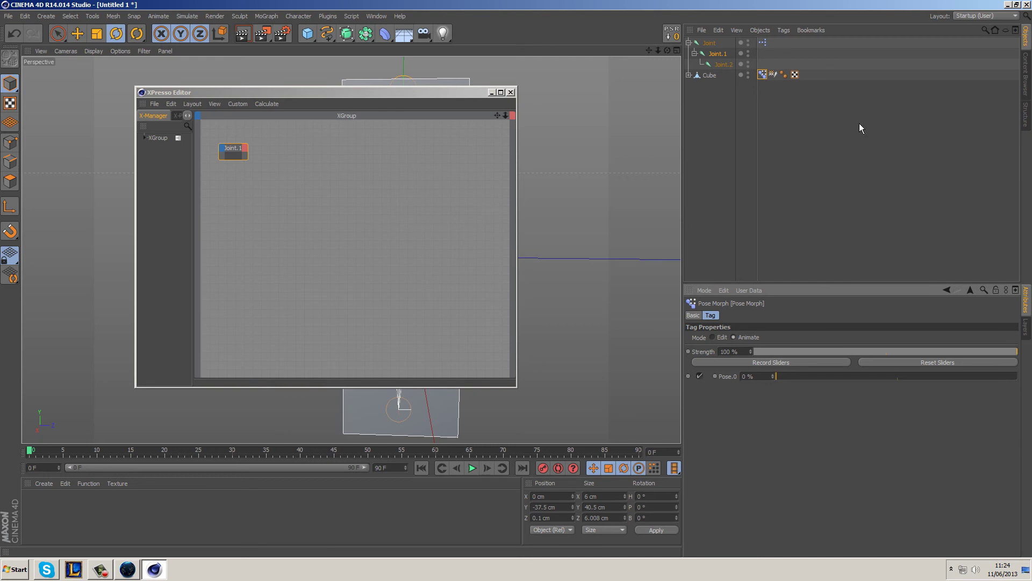
Step: Add the cube's Pose Morph tag as a node in the XPresso graph, with space between it and Joint.1
click(765, 76)
drag(767, 76, 390, 147)
click(260, 160)
click(296, 154)
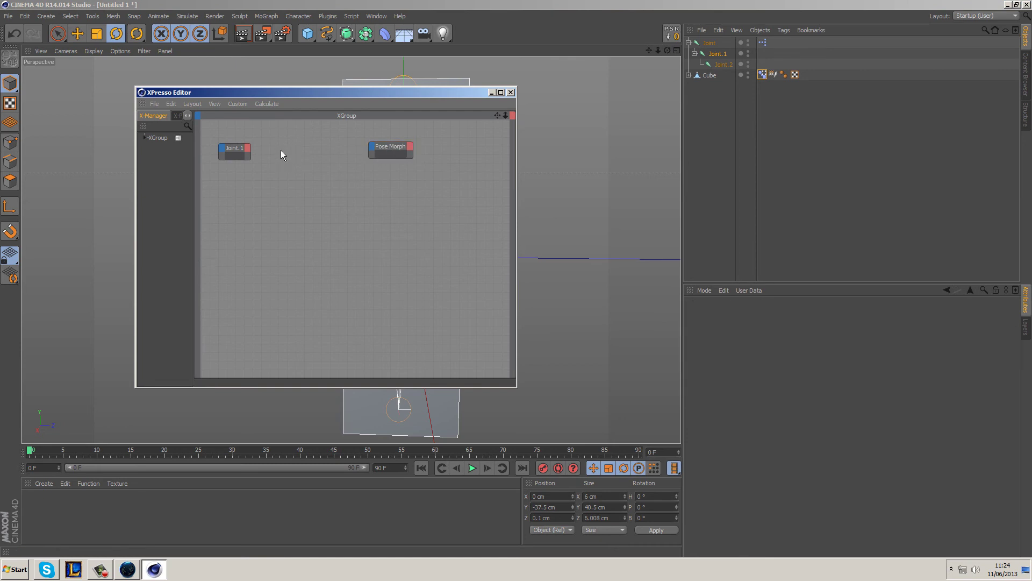
Step: Add a Range Mapper node between the Joint.1 and Pose Morph nodes
right_click(276, 152)
mouse_move(283, 157)
mouse_move(361, 161)
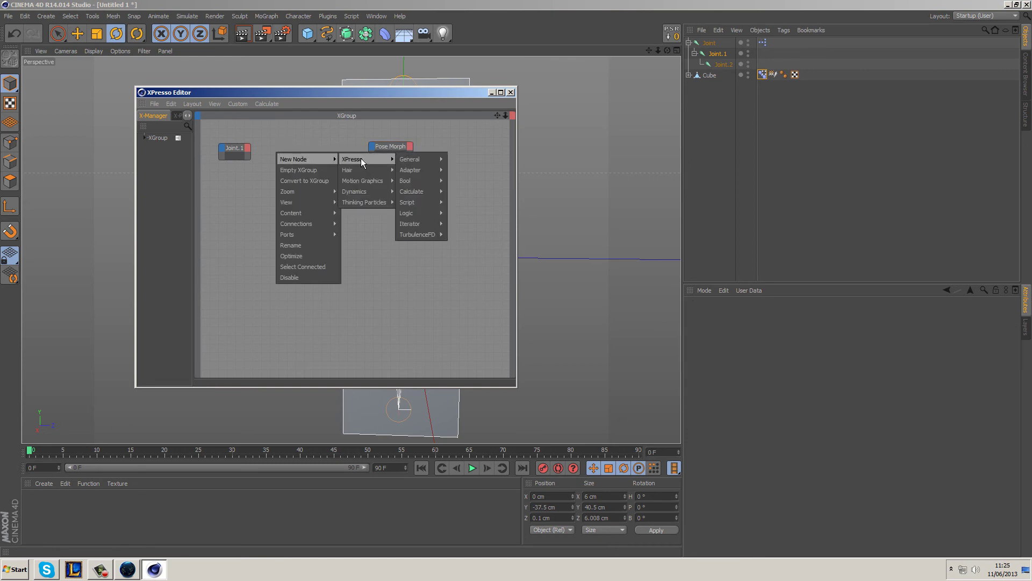
mouse_move(435, 173)
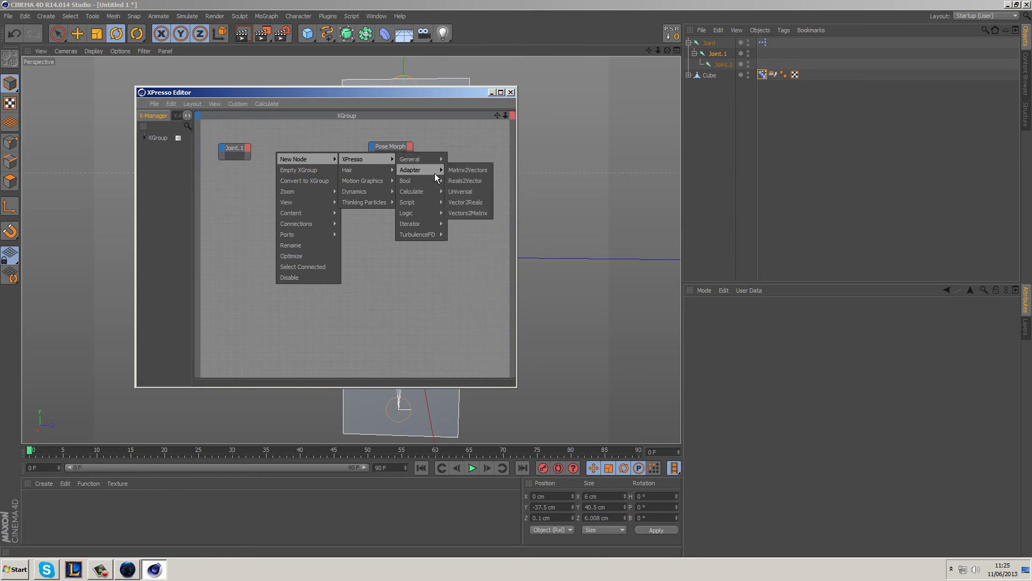
mouse_move(430, 191)
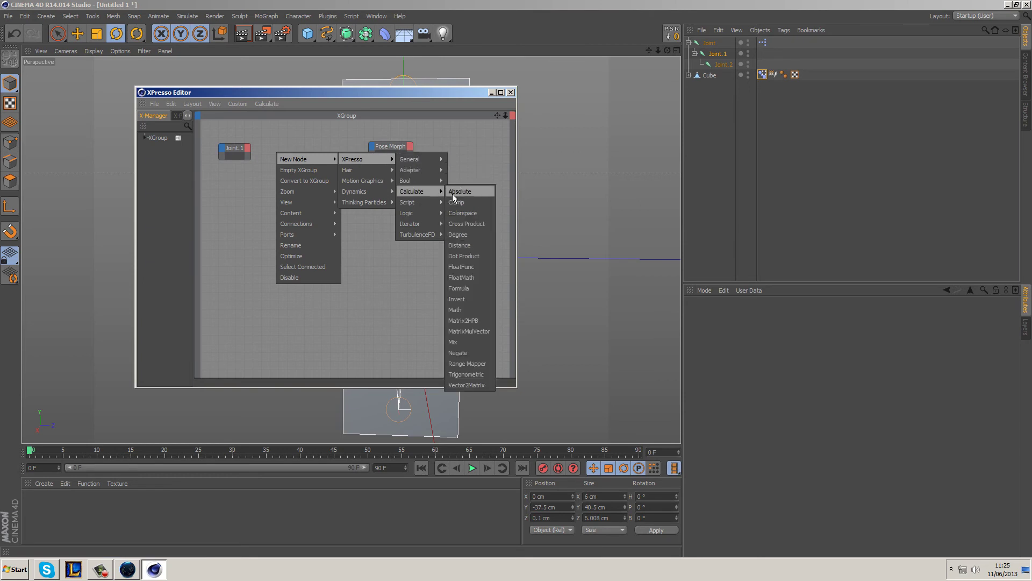
click(467, 363)
drag(282, 148, 315, 148)
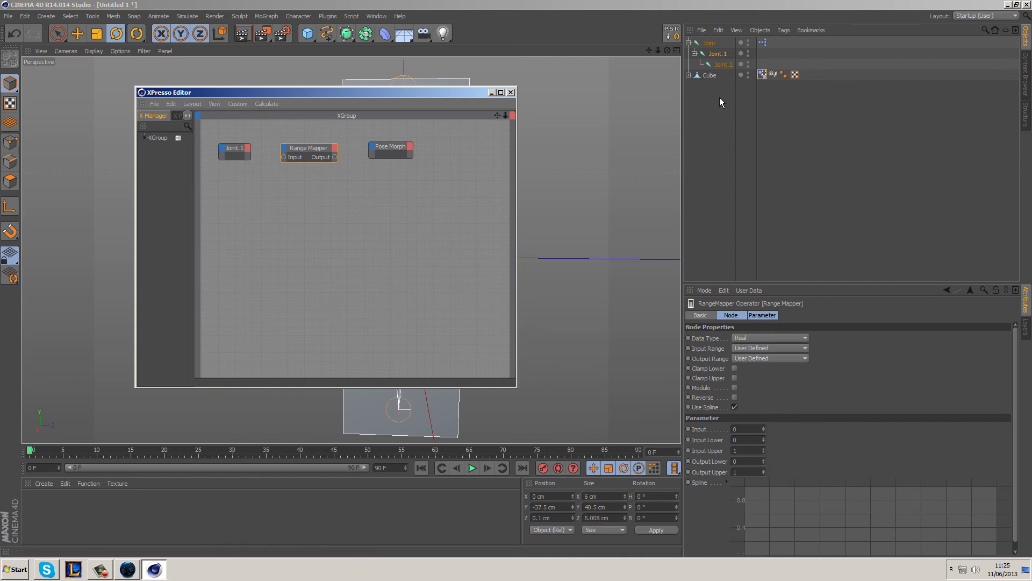
Step: Set the Range Mapper's input range to Degree and its output range to Percent
drag(429, 92, 540, 186)
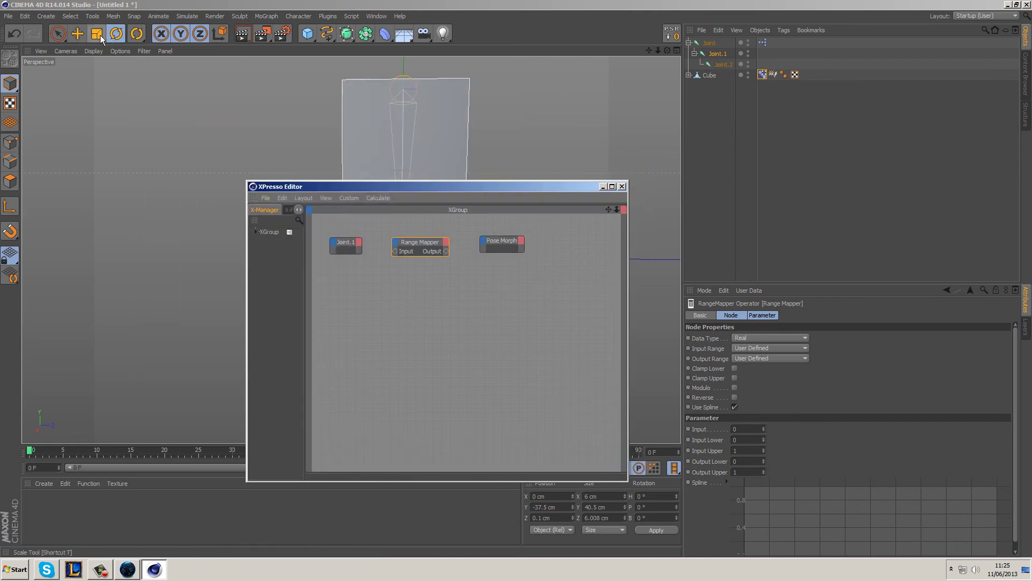
click(741, 347)
click(770, 371)
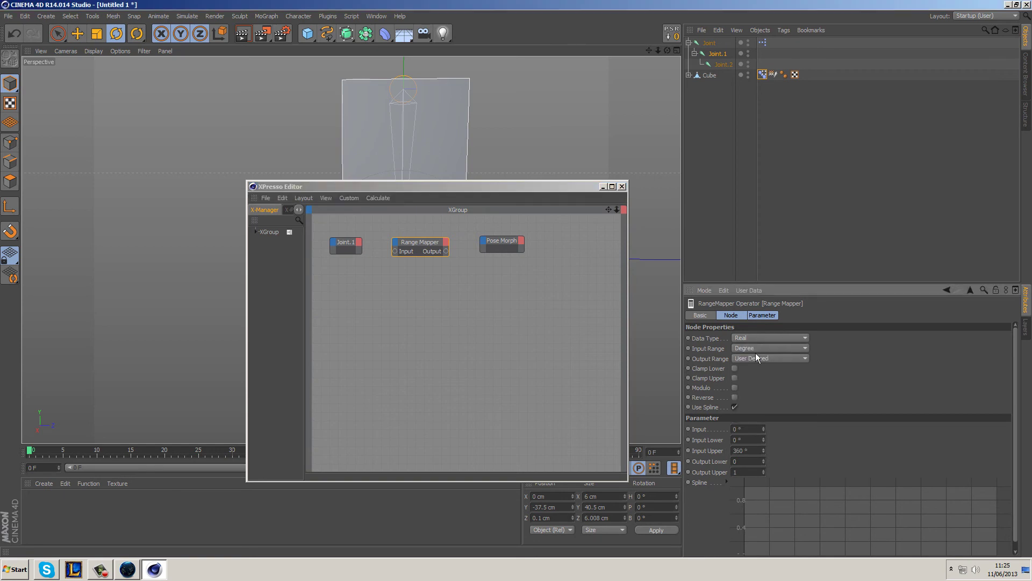
click(763, 74)
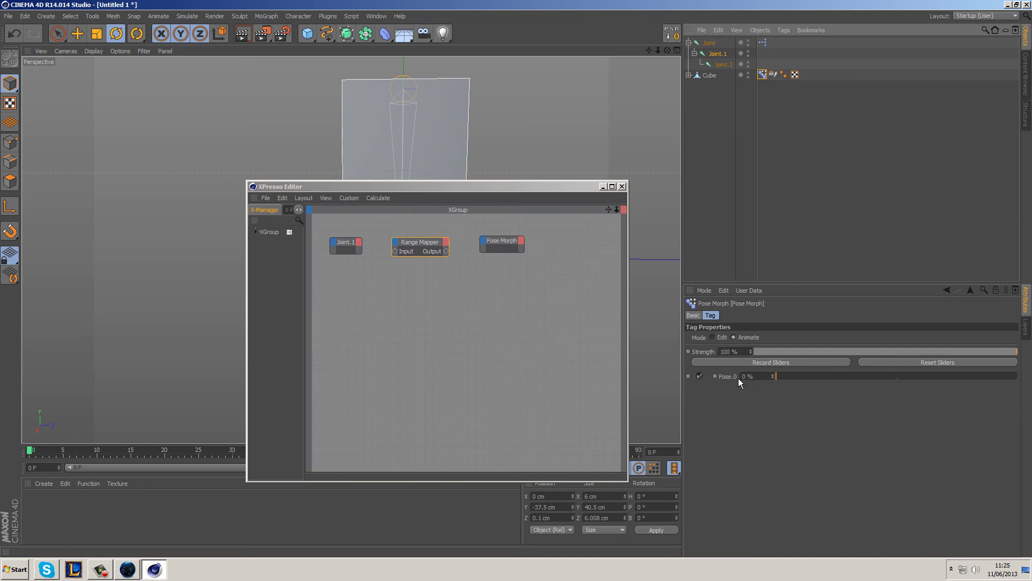
drag(783, 376, 795, 376)
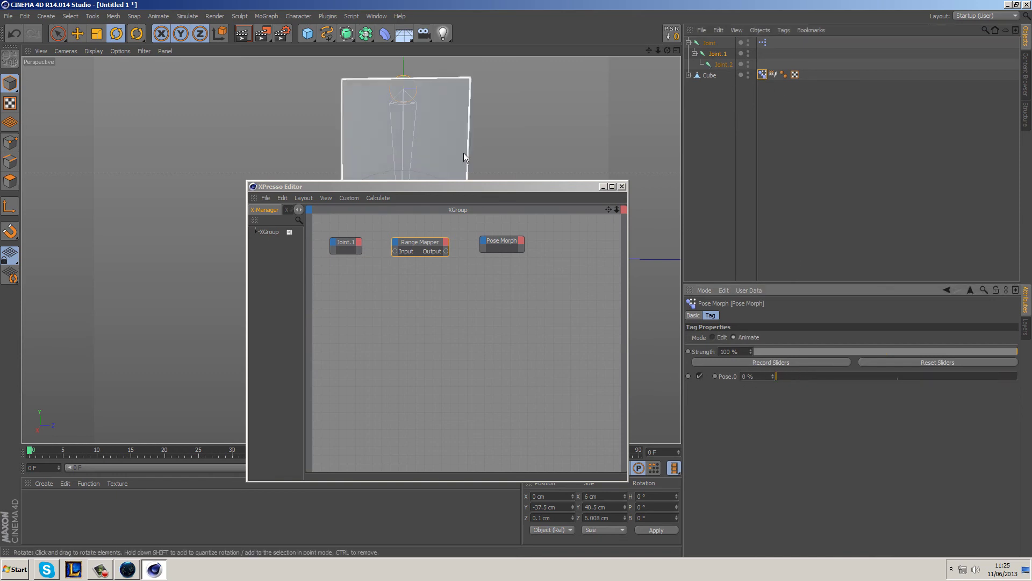
click(458, 250)
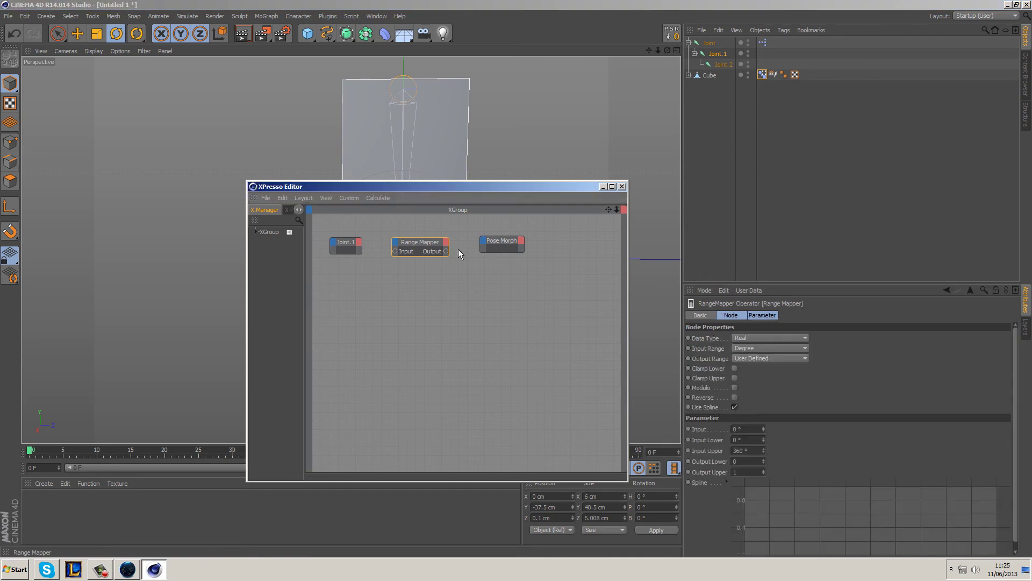
click(750, 358)
click(766, 401)
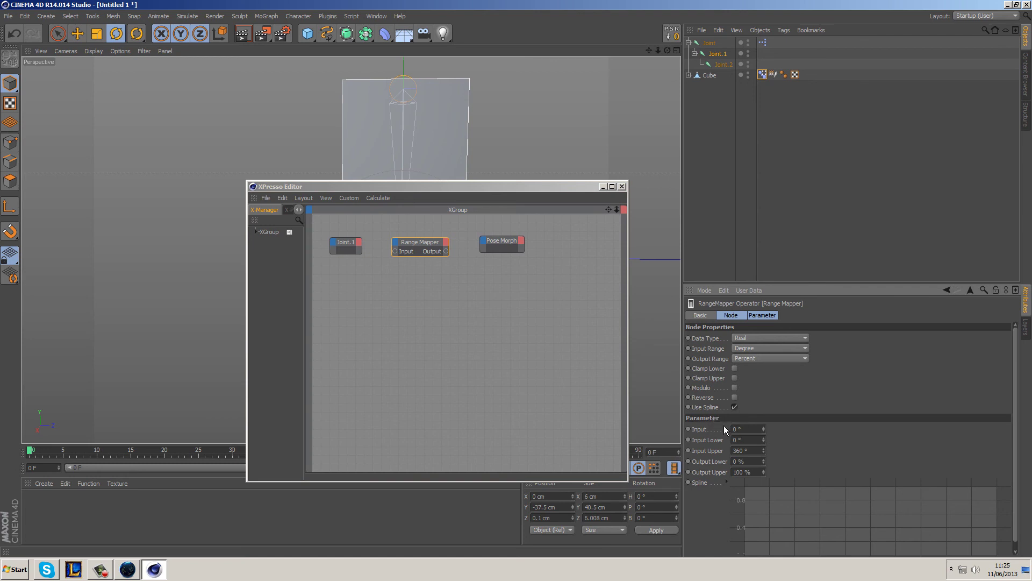
Step: Try out Joint.1's bend direction in the viewport and set the Range Mapper's Input Upper to -90°
drag(485, 186, 235, 110)
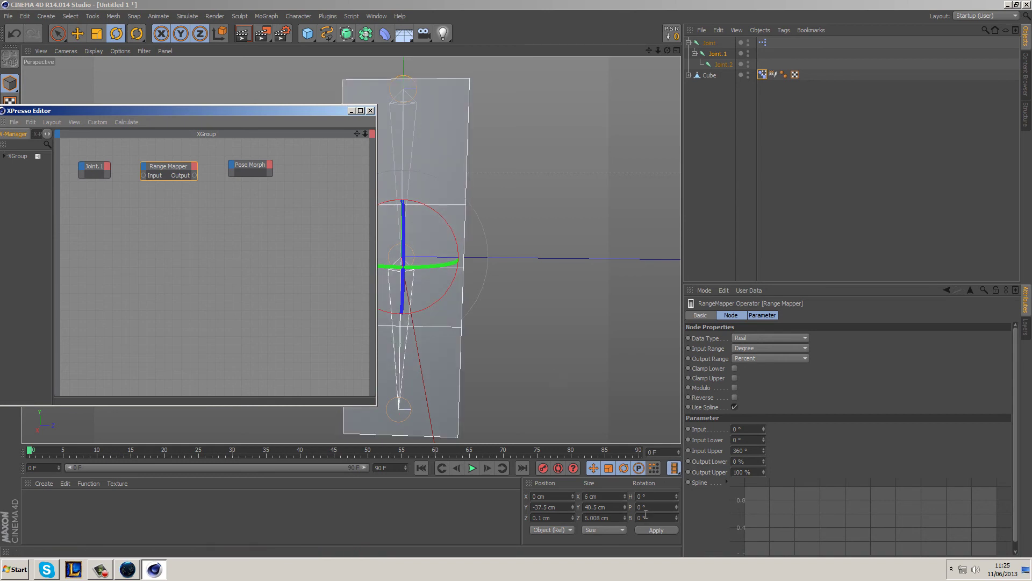
mouse_move(422, 205)
mouse_down()
mouse_move(442, 215)
mouse_move(422, 192)
mouse_up()
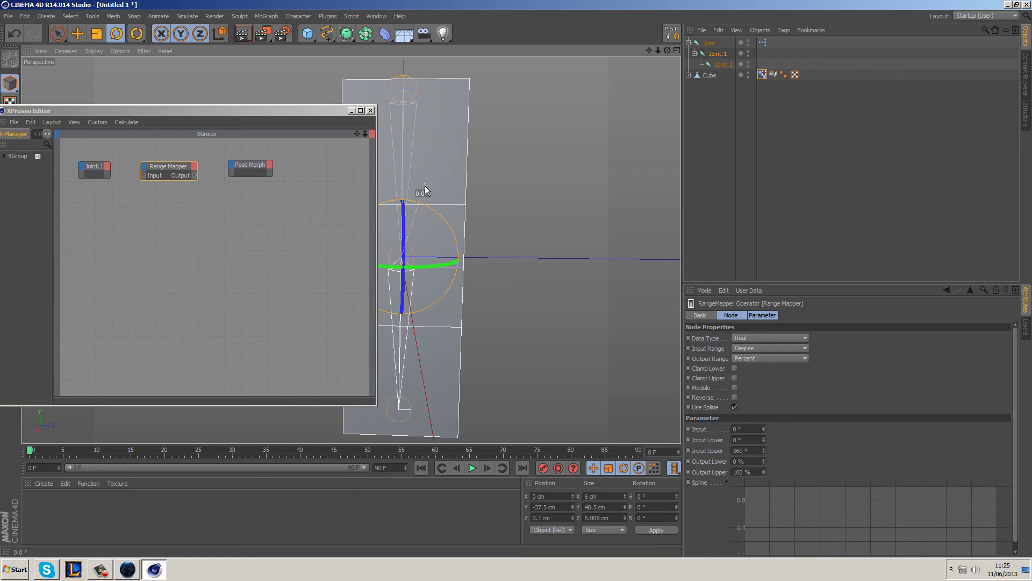
mouse_move(429, 206)
mouse_down()
mouse_move(511, 253)
mouse_move(546, 331)
mouse_move(452, 205)
mouse_move(430, 196)
mouse_up()
click(748, 450)
text(90)
key(Return)
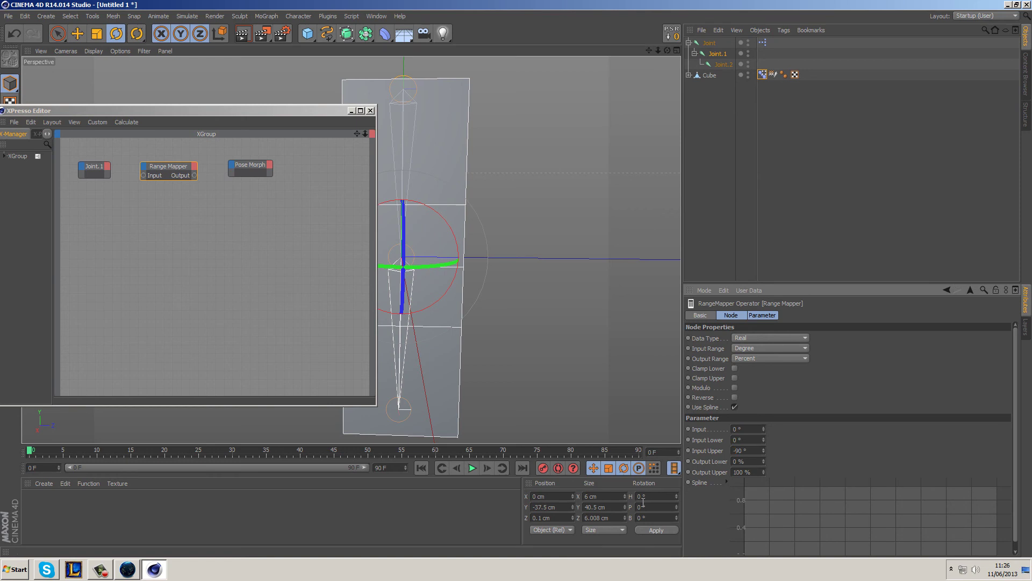
Step: Compare Joint.1's rotation and the Pose.0 strength slider with the Range Mapper's input and output limits
mouse_move(453, 230)
mouse_down()
mouse_move(496, 291)
mouse_move(468, 215)
mouse_up()
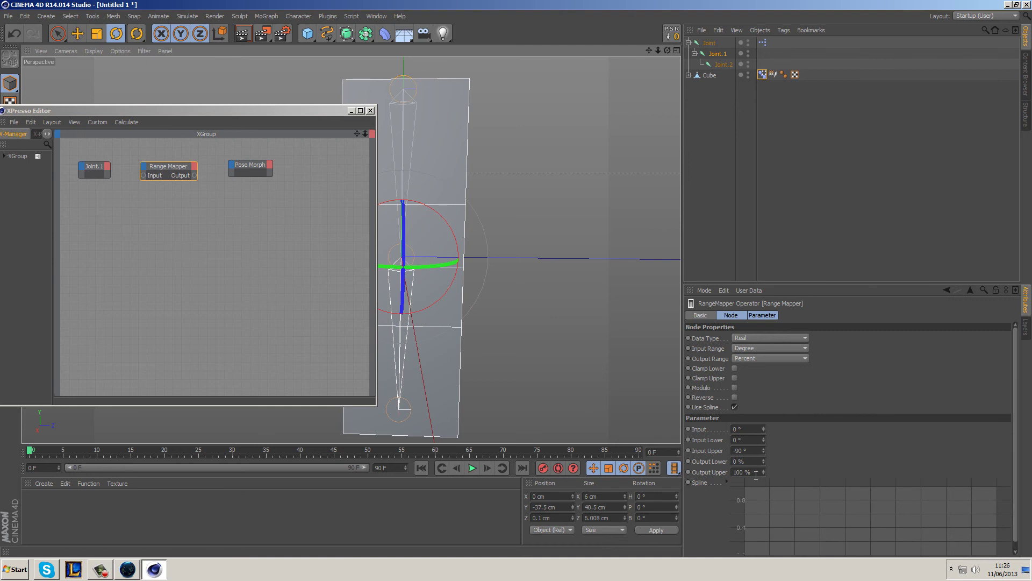
click(762, 76)
drag(776, 374, 691, 366)
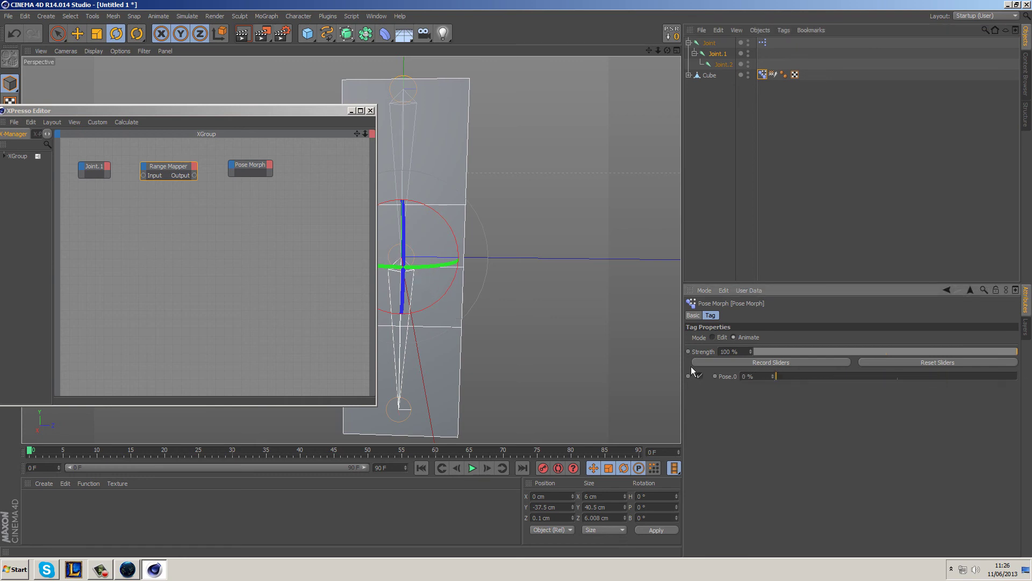
click(188, 170)
Step: Connect Joint.1's Rotation . P output to the Range Mapper's input
drag(205, 110, 412, 142)
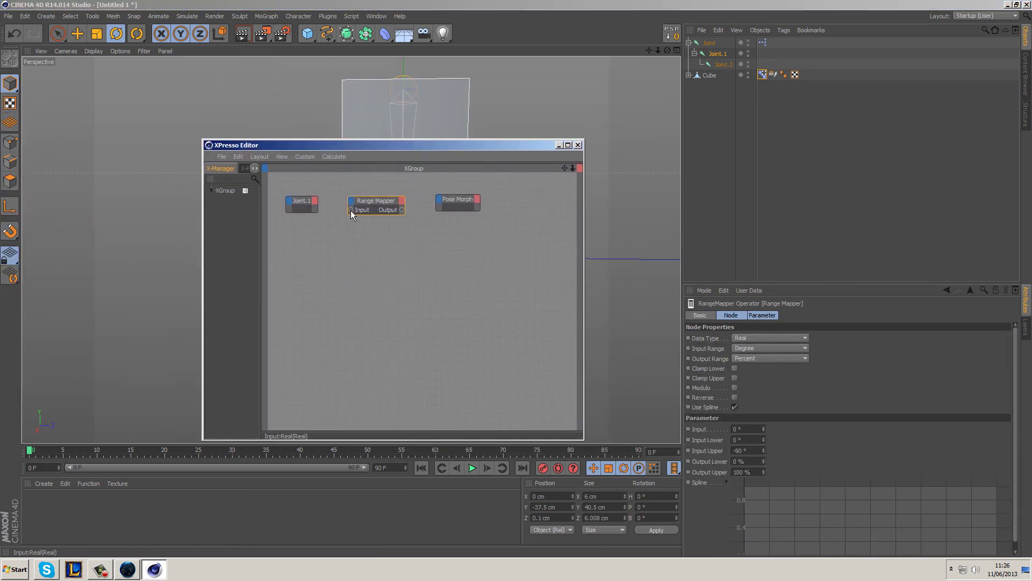
drag(351, 211, 324, 198)
drag(315, 204, 315, 205)
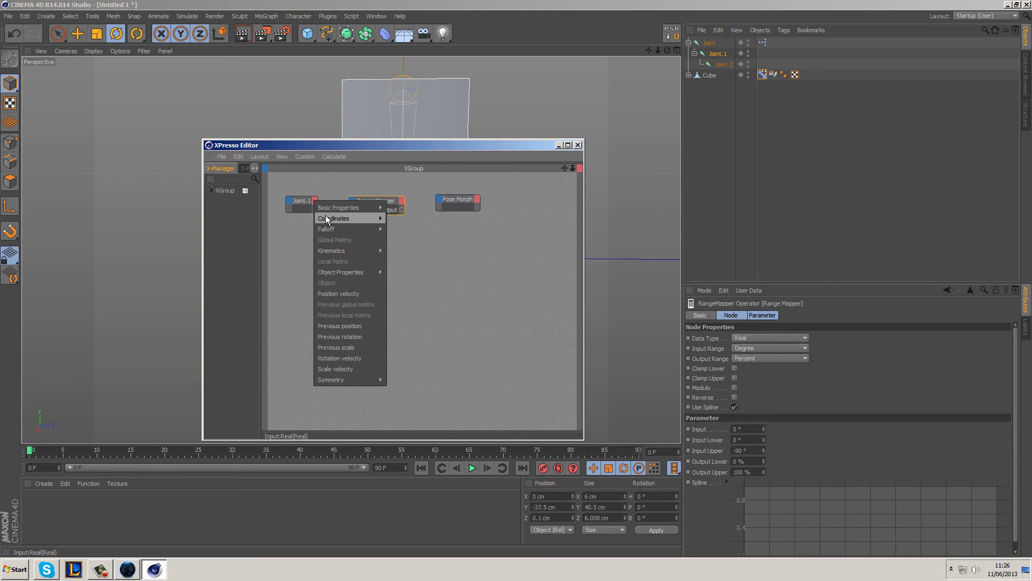
mouse_move(329, 217)
mouse_move(417, 259)
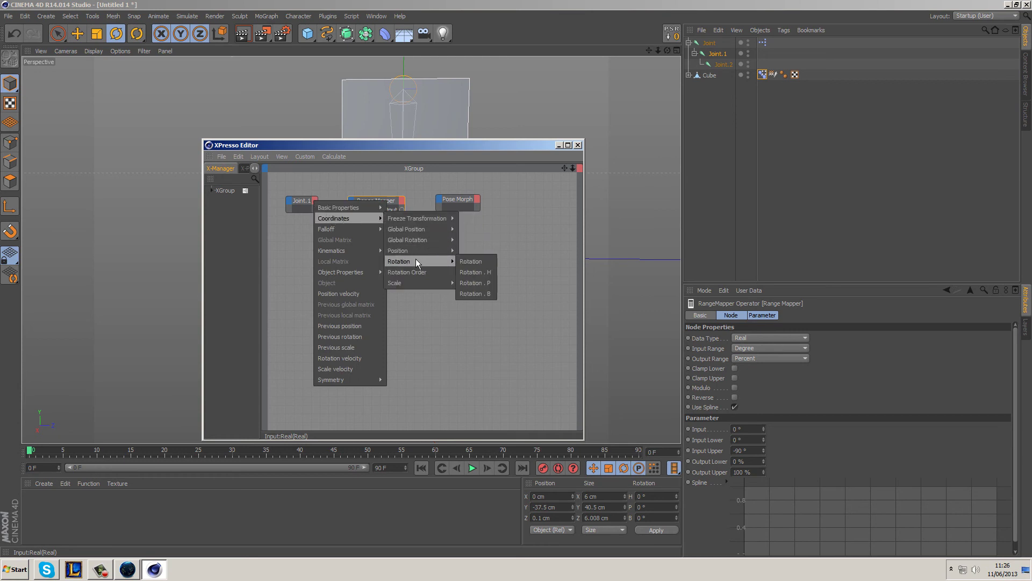
click(482, 283)
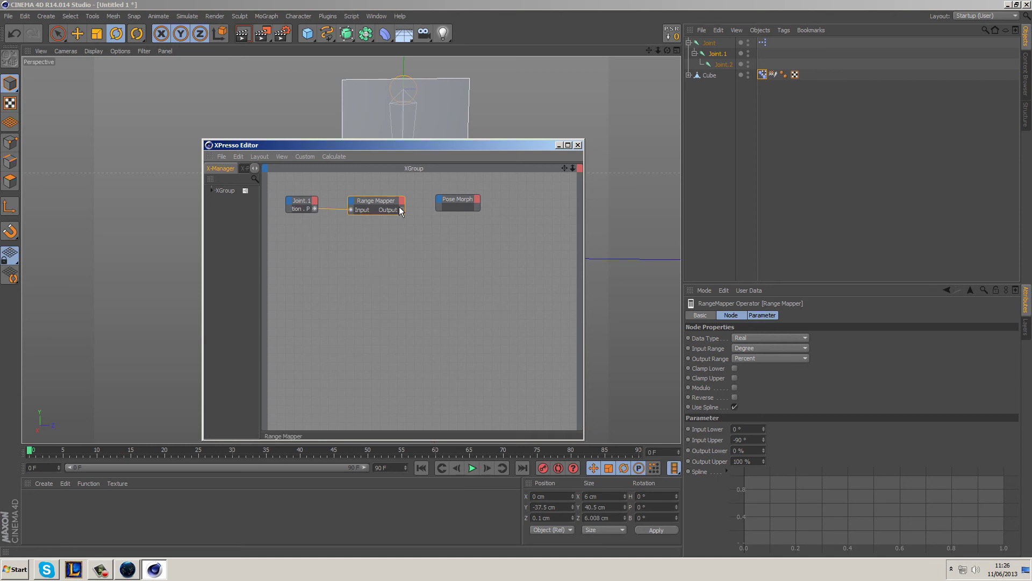
Step: Connect the Range Mapper's output to the Pose.0 Strength input of the Pose Morph node
drag(402, 210, 440, 199)
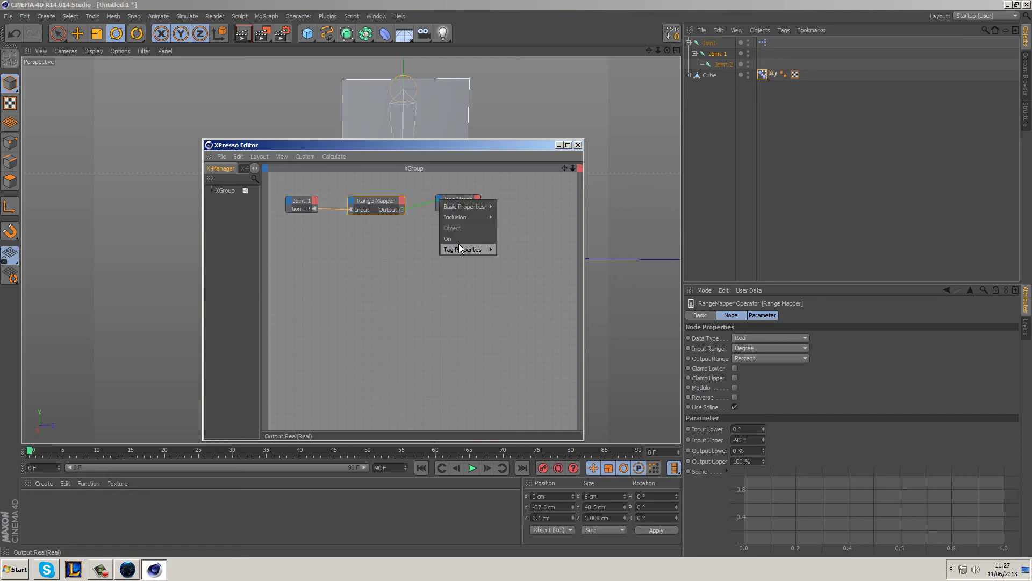
mouse_move(461, 248)
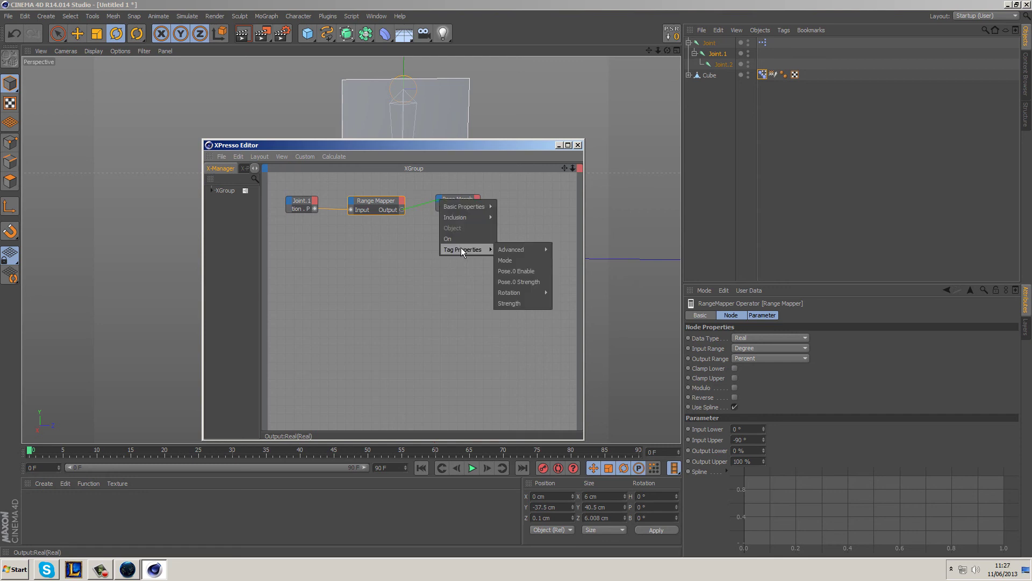
click(540, 286)
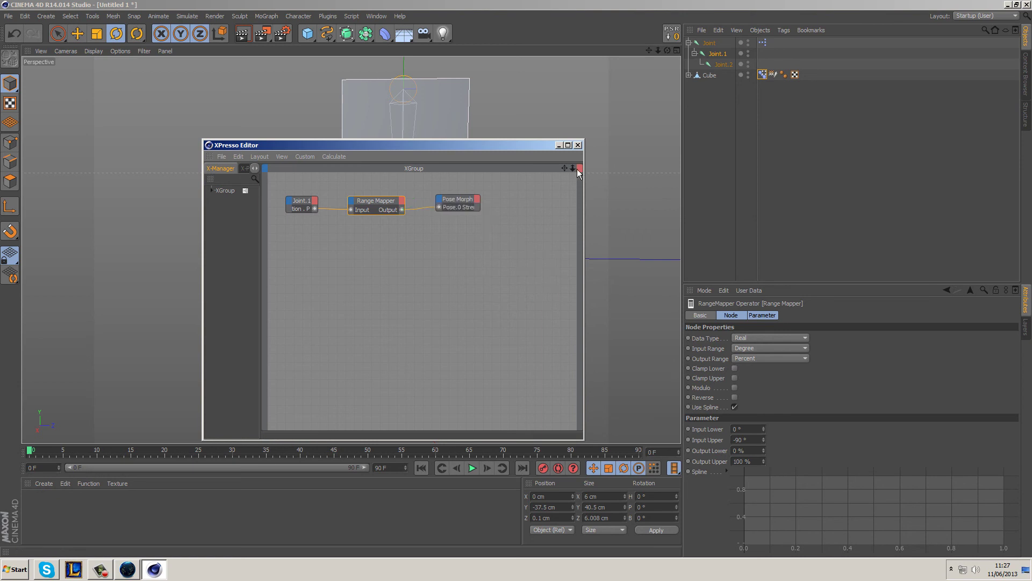
Step: Close the XPresso Editor, test the corrective morph by rotating Joint.1 about -13° in pitch, and undo the rotation
click(578, 145)
click(708, 54)
drag(10, 232, 69, 283)
scroll(352, 276, down, 3)
mouse_move(352, 276)
alt+mouse_down()
mouse_move(281, 314)
mouse_move(350, 295)
alt+mouse_up()
drag(403, 239, 418, 224)
key(ctrl+z)
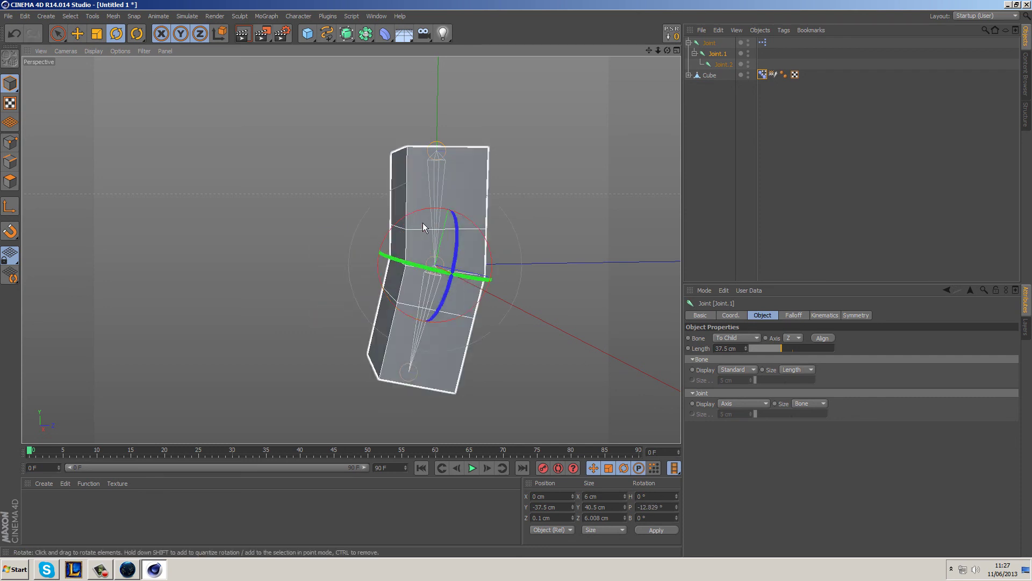
click(717, 99)
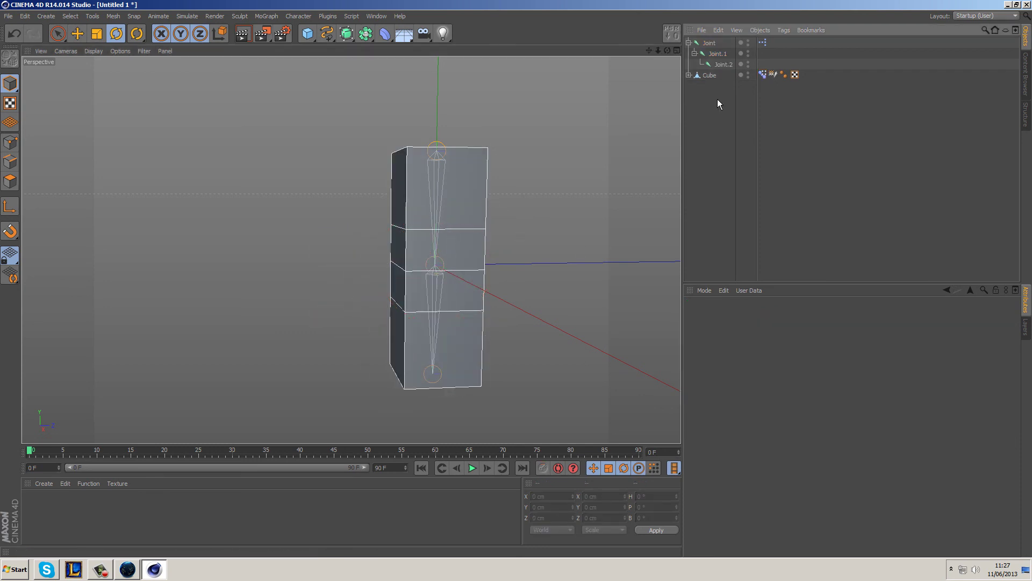
Step: Create an IK chain from the root Joint to Joint.2
click(724, 65)
shift+click(710, 43)
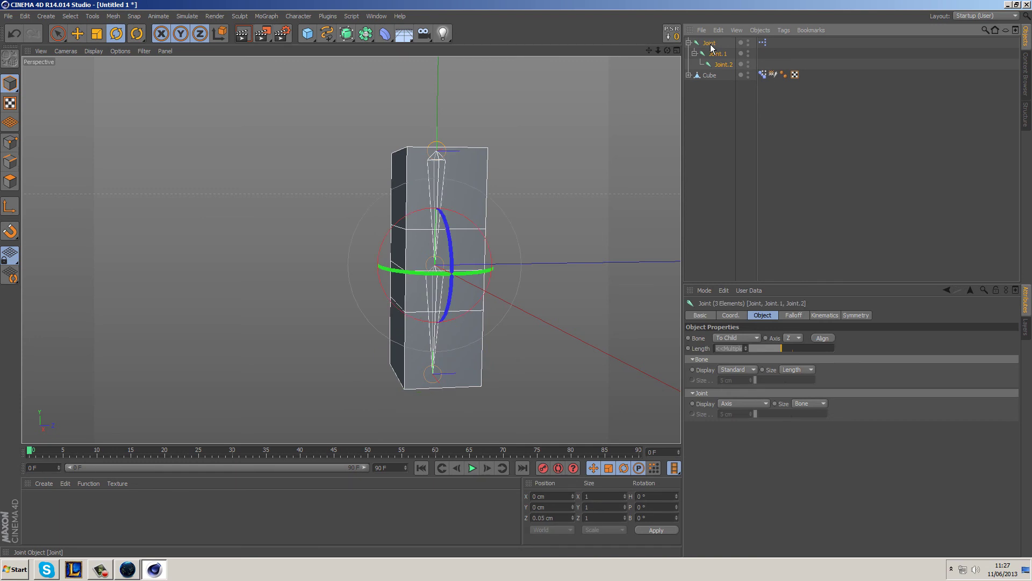
click(711, 45)
ctrl+click(726, 65)
click(296, 17)
mouse_move(309, 43)
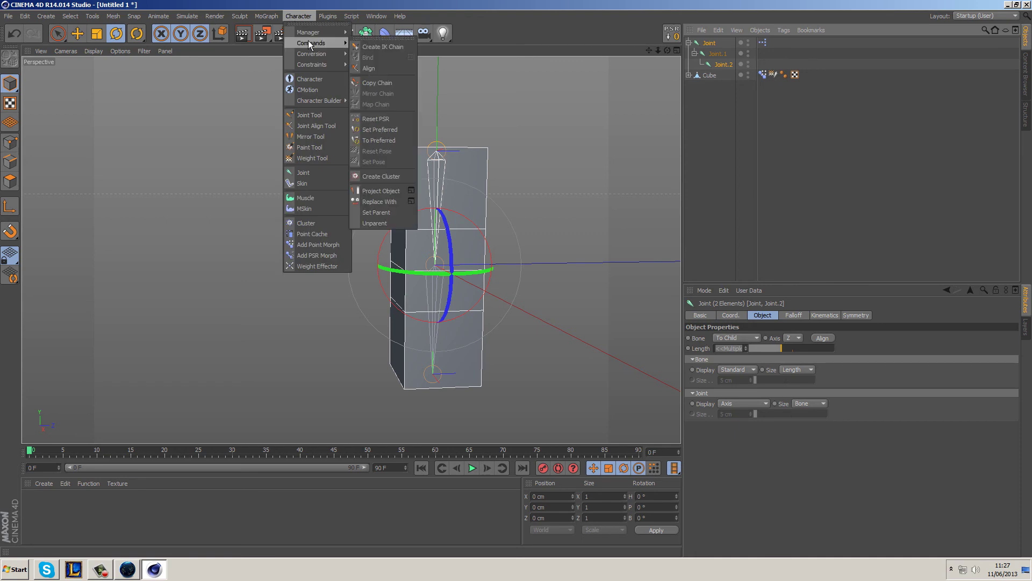
click(380, 47)
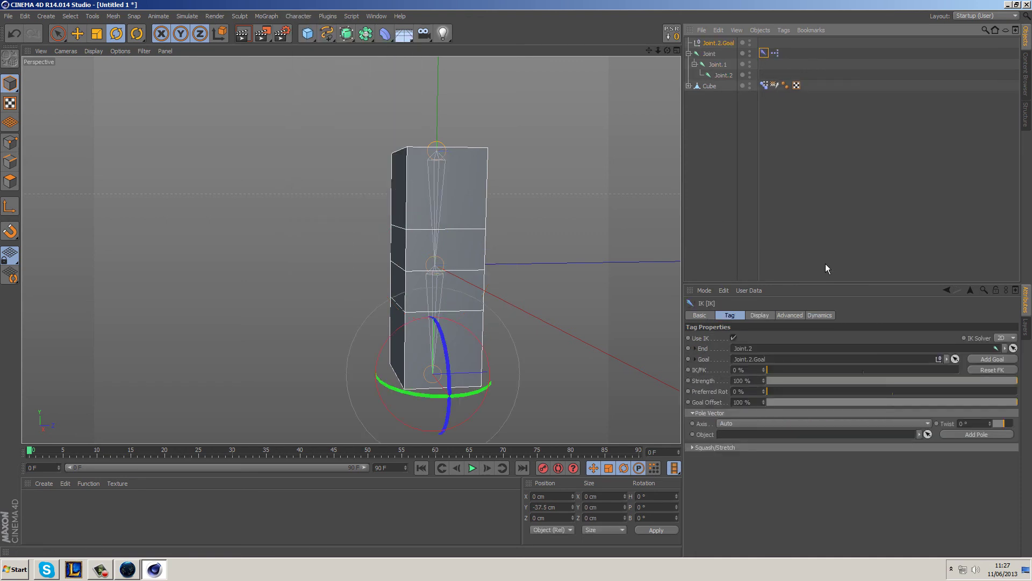
Step: Display the Joint.2.Goal null as a circle with a 24 cm radius and XZ orientation
click(716, 42)
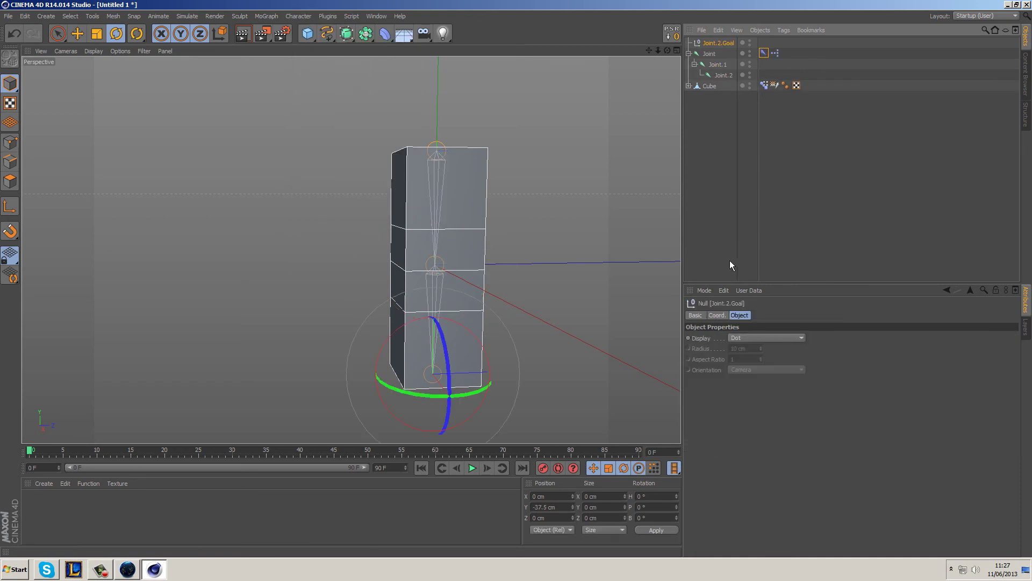
click(759, 338)
click(757, 380)
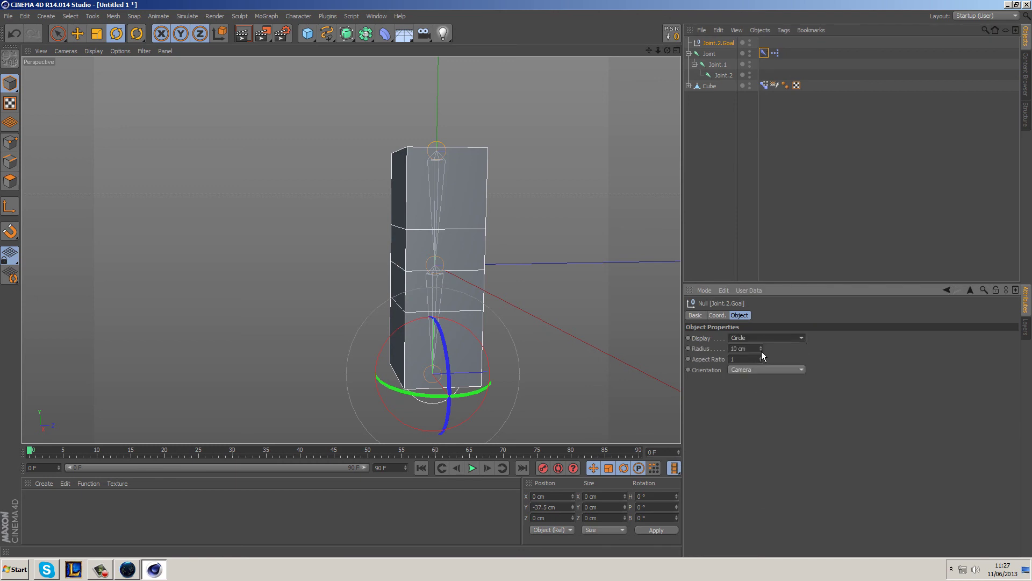
drag(761, 349, 763, 348)
click(763, 369)
click(764, 413)
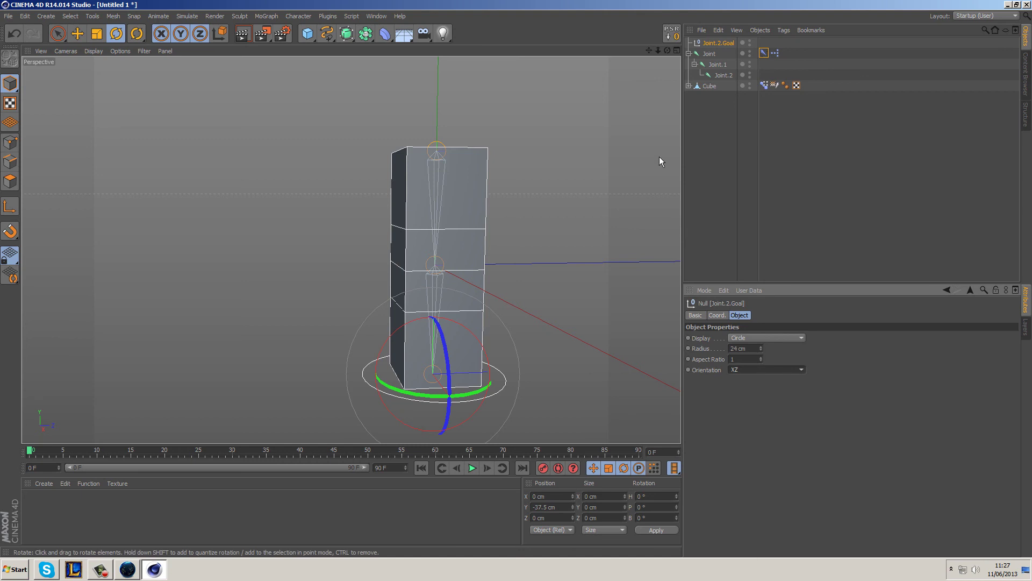
Step: Freeze all of the Joint.2.Goal null's transformation coordinates
click(716, 315)
click(728, 379)
click(715, 392)
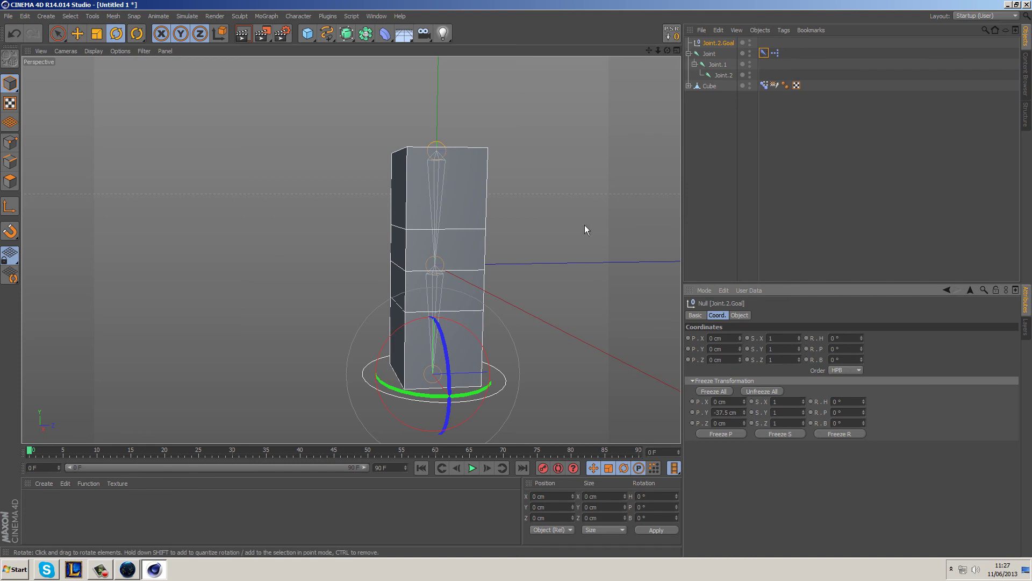
Step: Test the IK bend by moving the goal null, resetting its PSR and moving it again, and render the view
drag(490, 316, 408, 241)
click(664, 39)
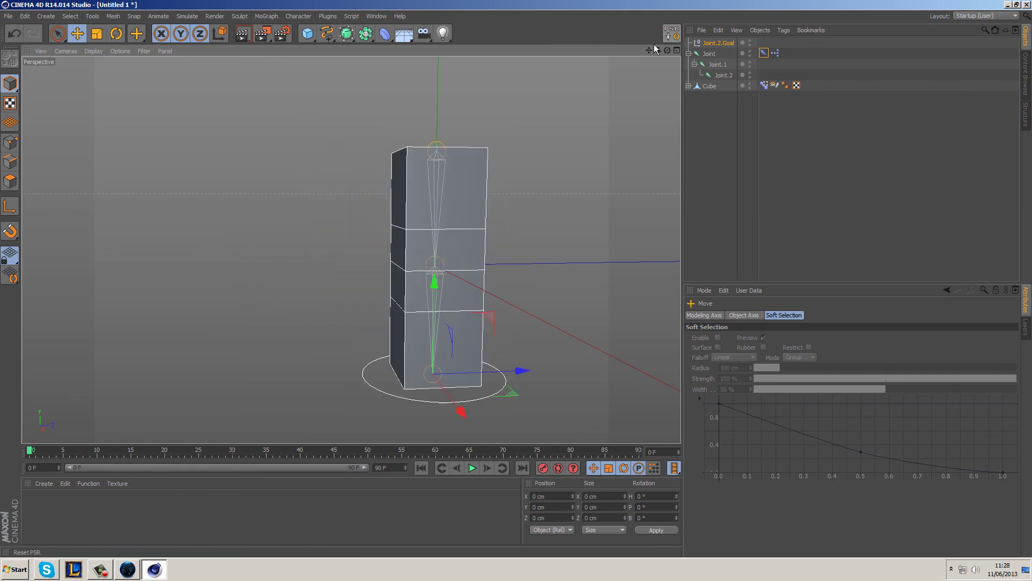
drag(509, 325, 363, 164)
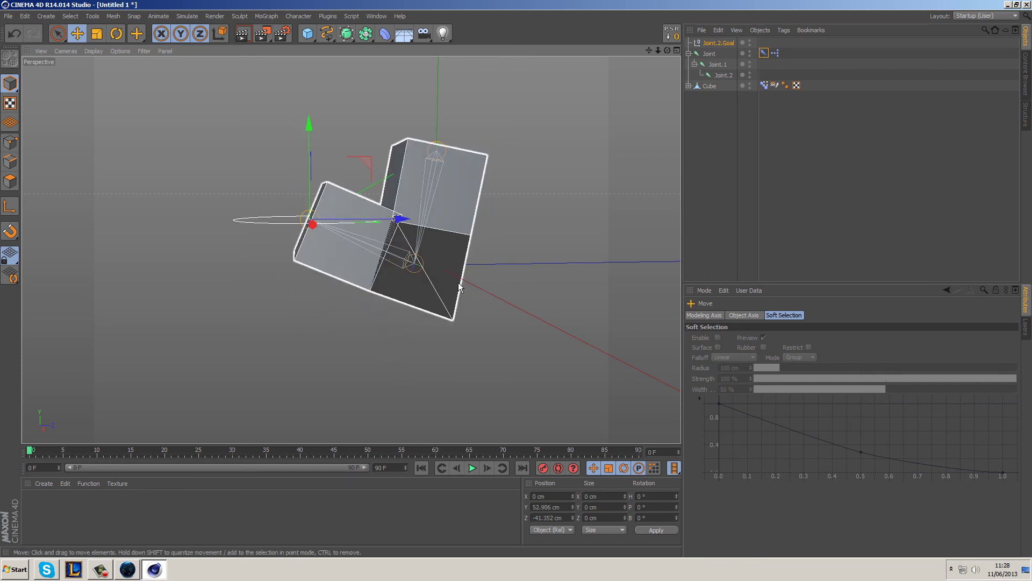
click(243, 33)
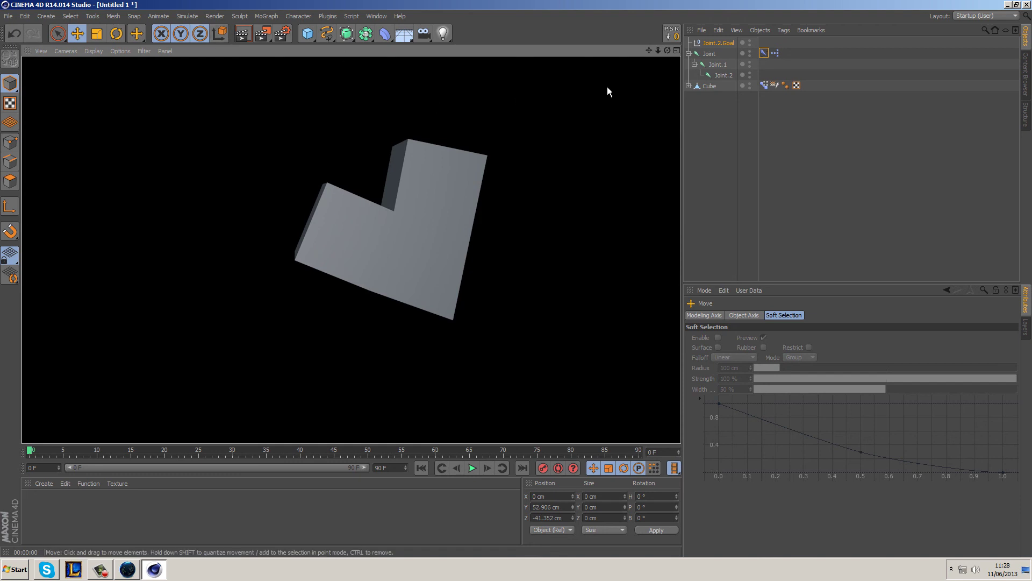
Step: Reposition the goal null to about Y 41.4 cm and Z -37.1 cm to test a tighter limb bend
click(709, 45)
drag(366, 166, 358, 200)
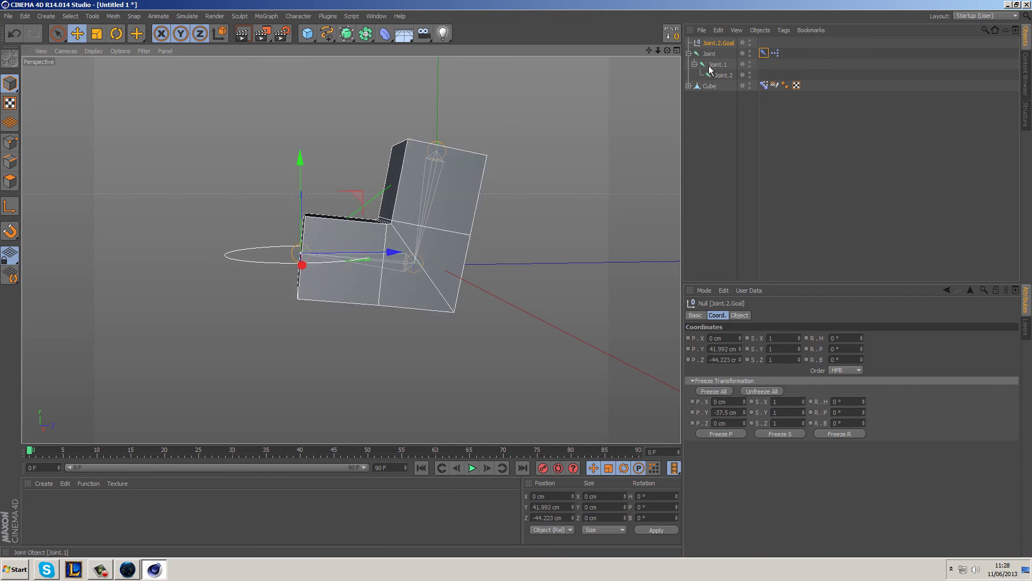
drag(347, 202, 378, 203)
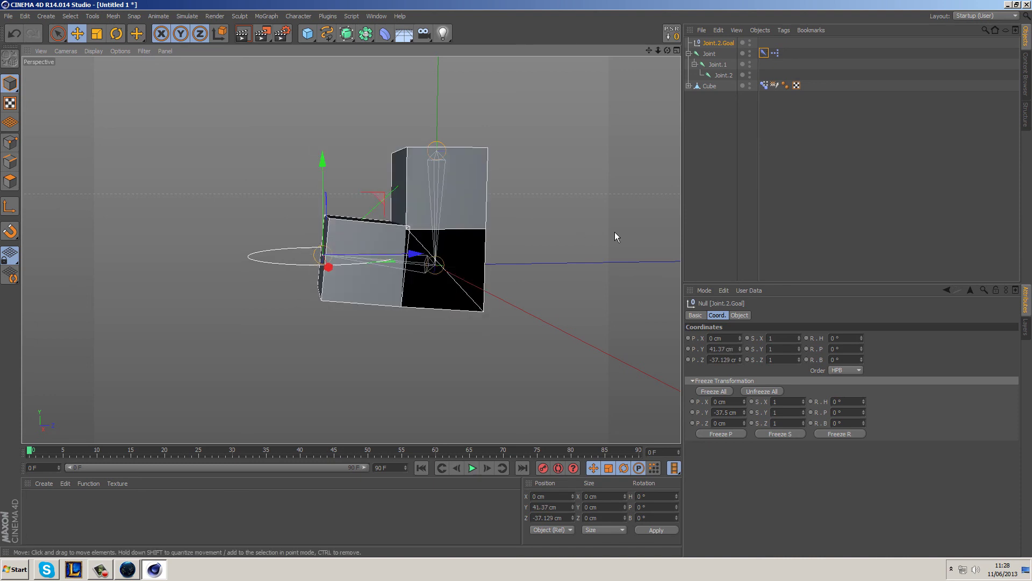
Step: Enable the H rotation limit in Joint.1's kinematics and raise its Max R . H value
click(718, 64)
click(823, 315)
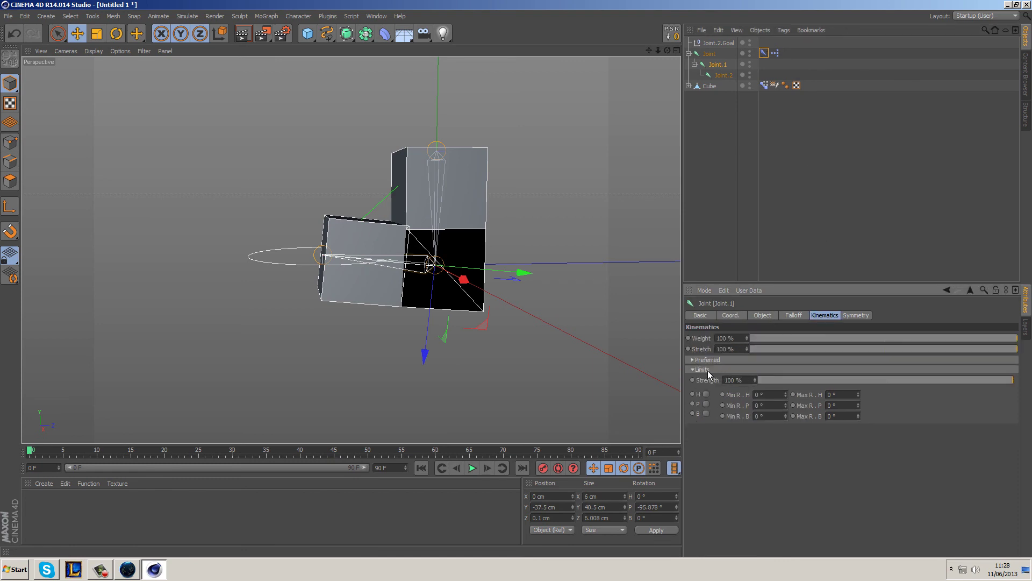
click(707, 394)
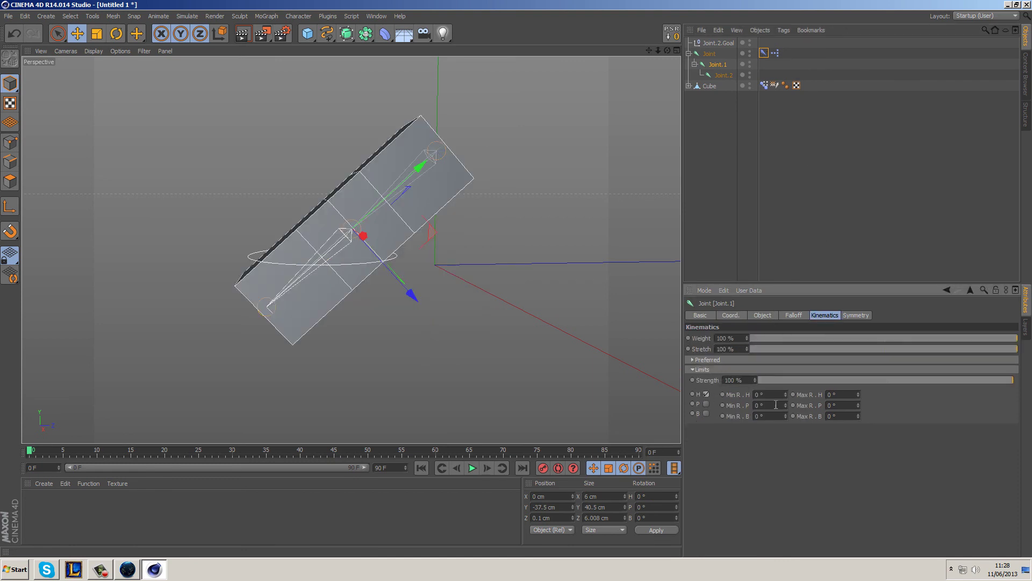
click(707, 394)
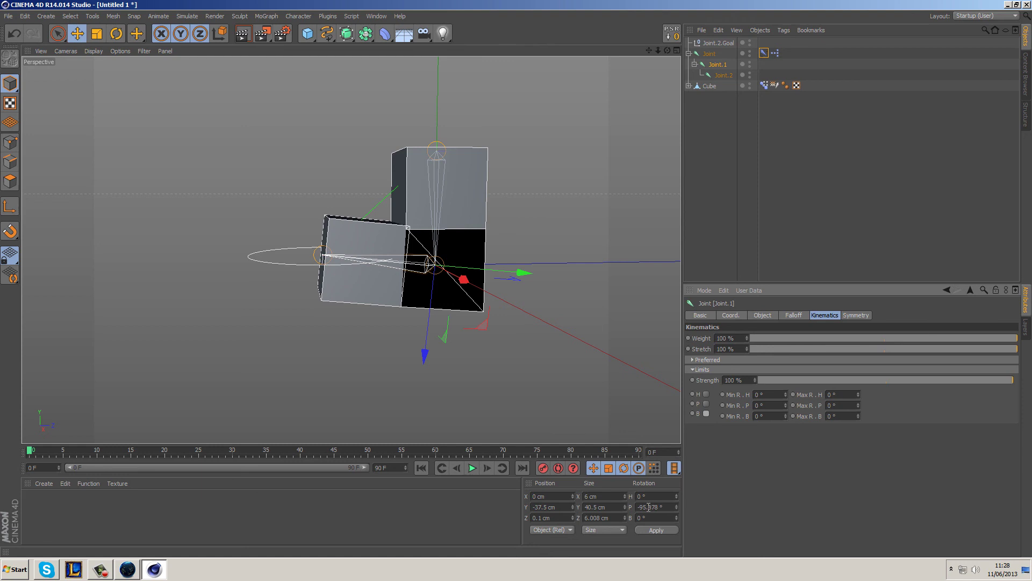
click(707, 394)
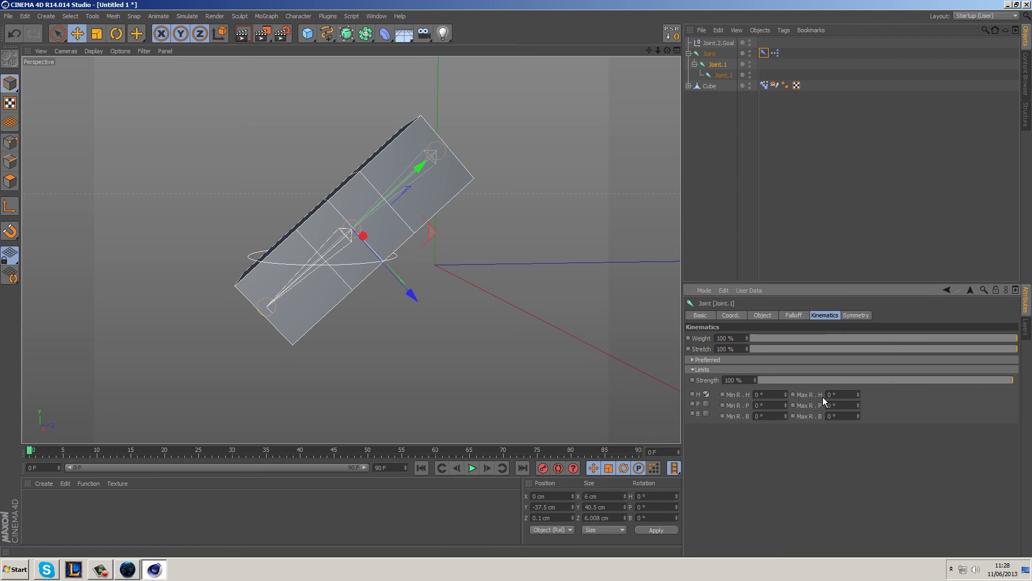
drag(858, 394, 858, 336)
Step: Check the limited bend by moving the goal null and rendering the view, and reset the goal's PSR
click(718, 43)
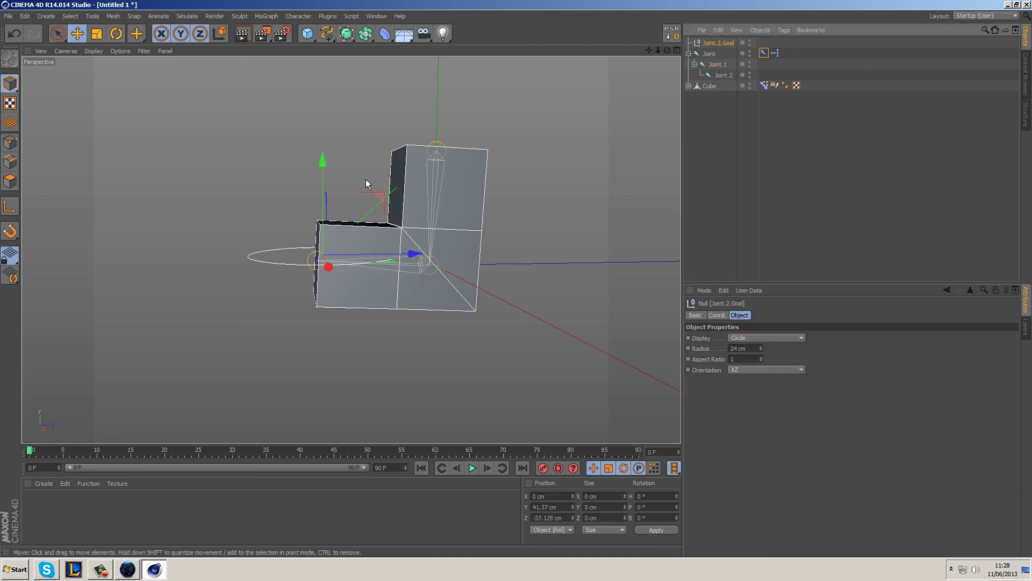
drag(379, 194, 429, 148)
key(ctrl+r)
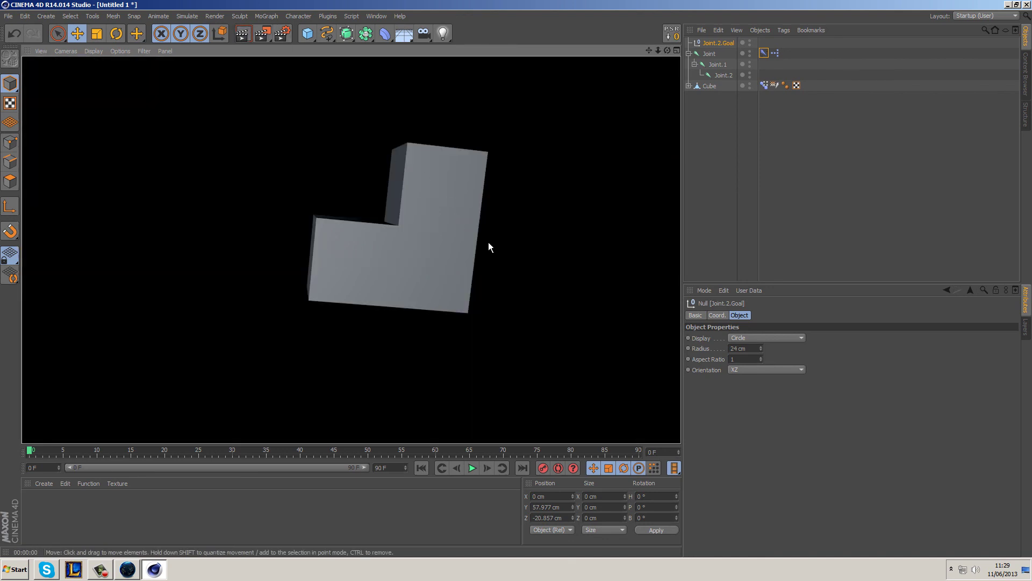
click(676, 36)
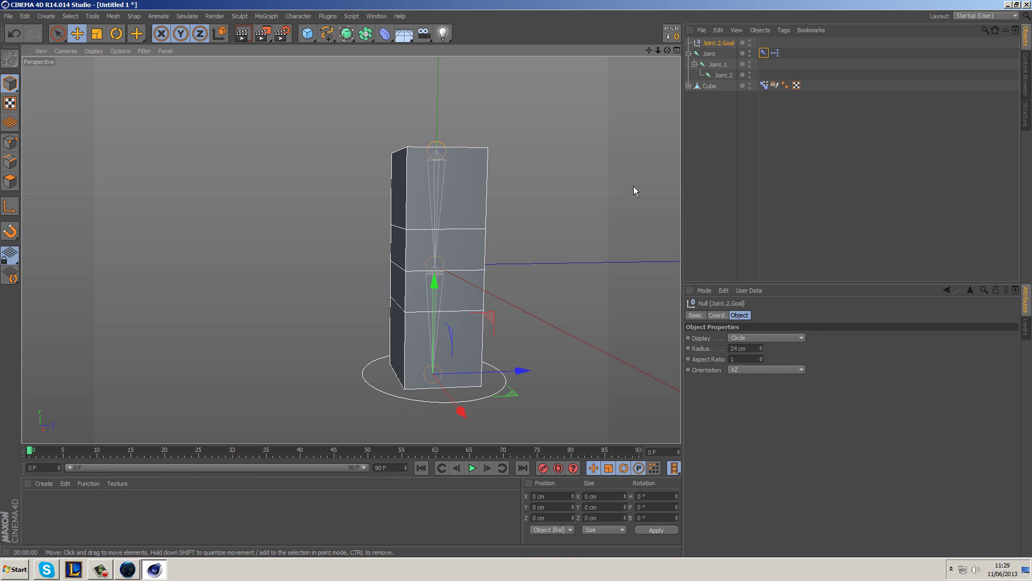
Step: Create a new material and apply it to the limb cube
click(599, 168)
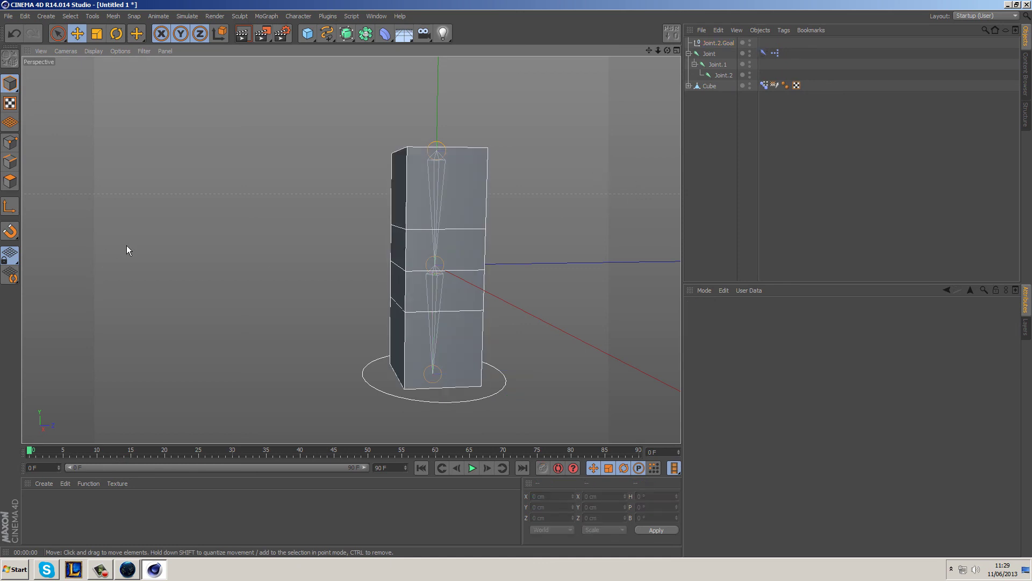
double_click(79, 521)
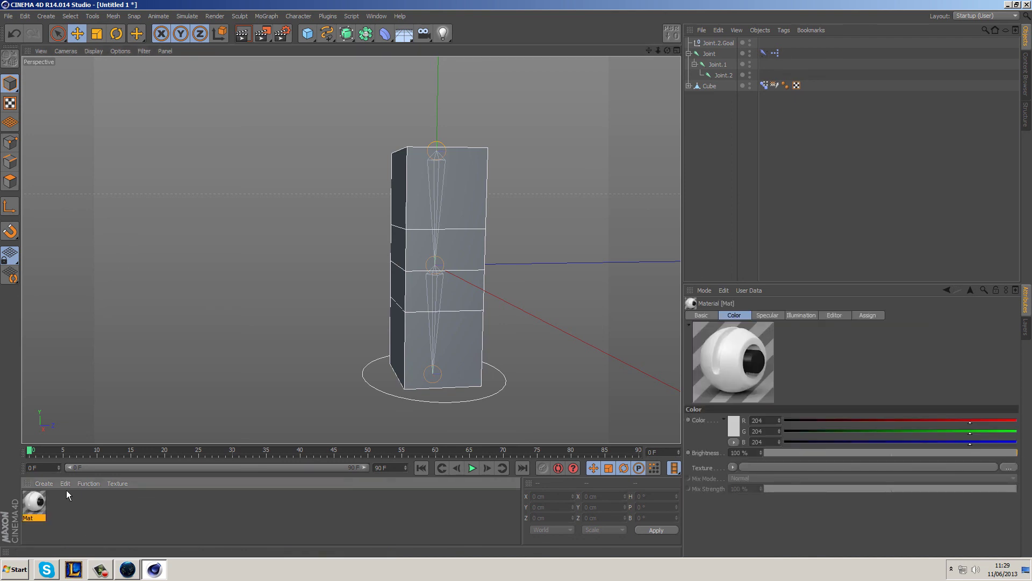
drag(40, 508, 441, 247)
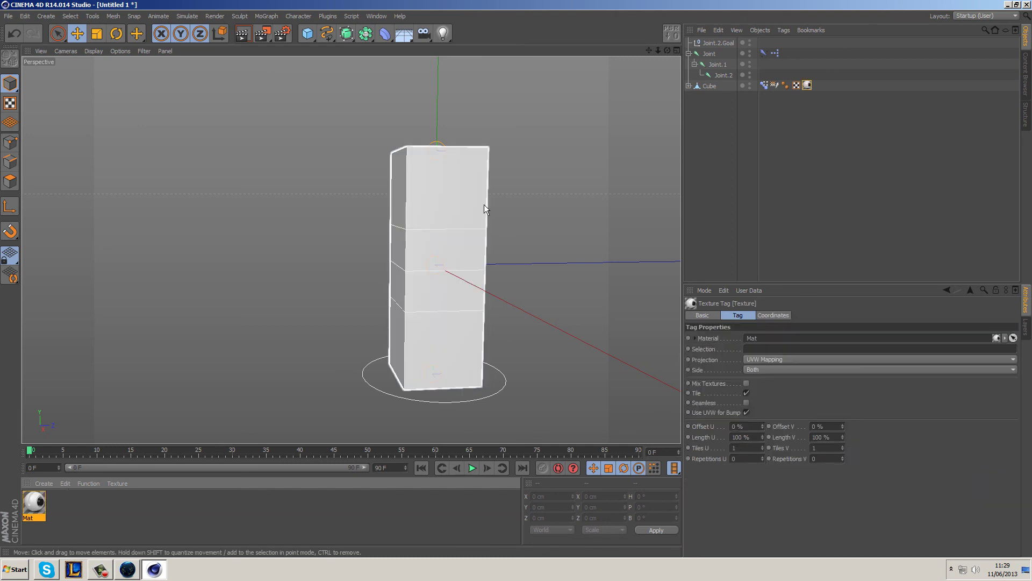
Step: Load Skin.psd from the tex folder as the material's Color texture and set its sampling to None
double_click(33, 505)
click(471, 170)
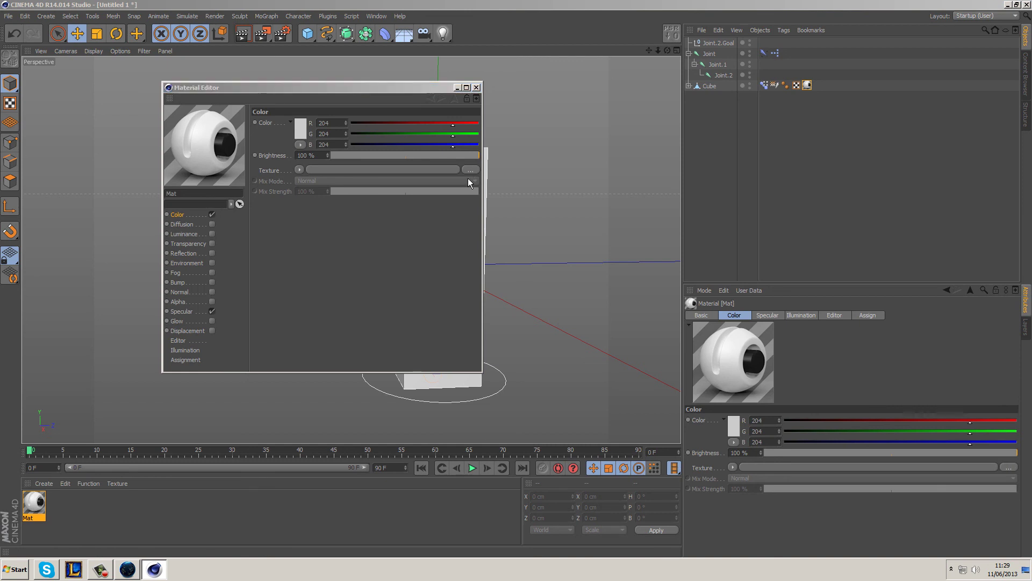
mouse_move(191, 166)
mouse_down()
mouse_move(226, 183)
mouse_move(211, 164)
mouse_up()
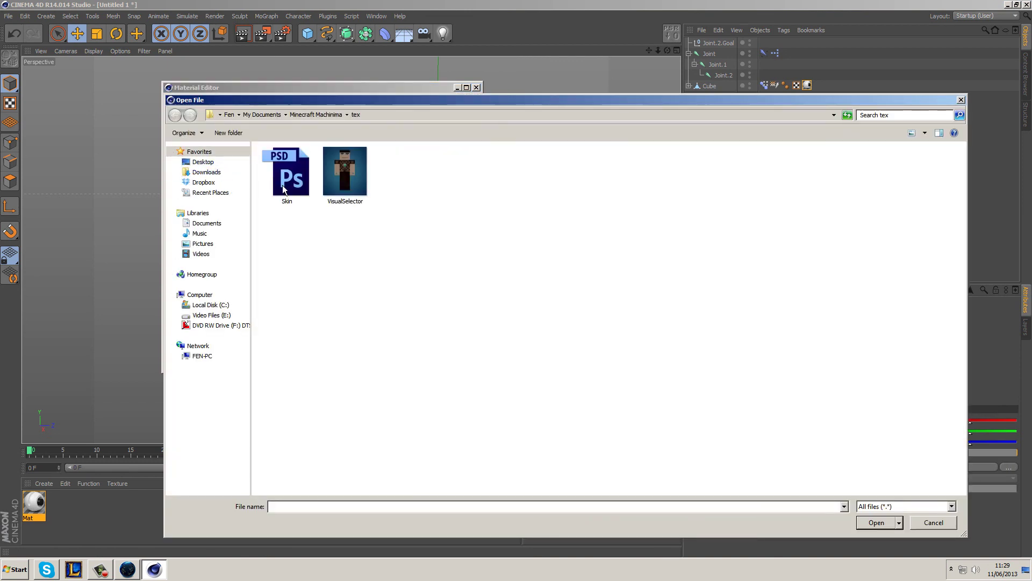
click(285, 175)
click(877, 522)
click(574, 314)
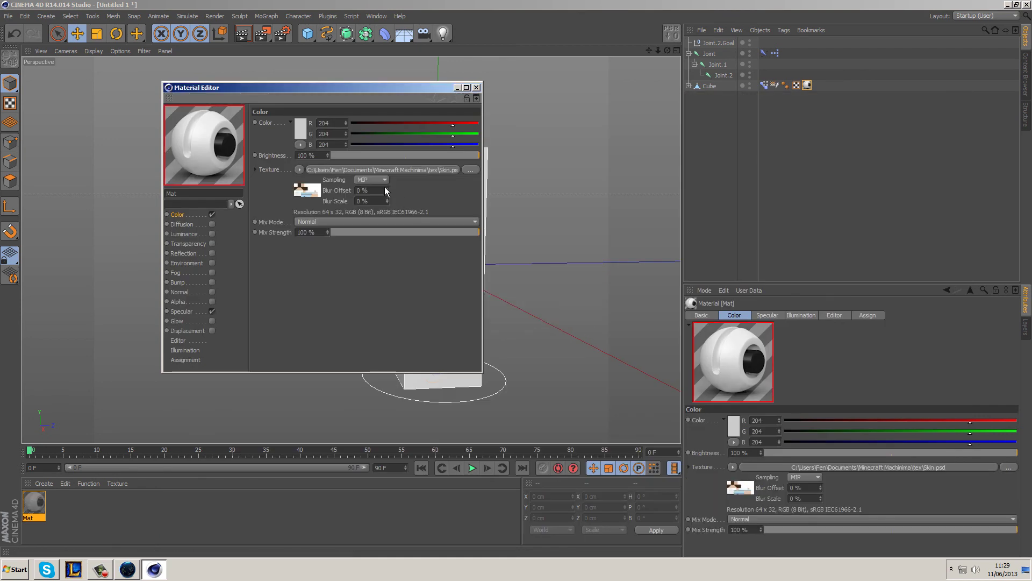
click(475, 88)
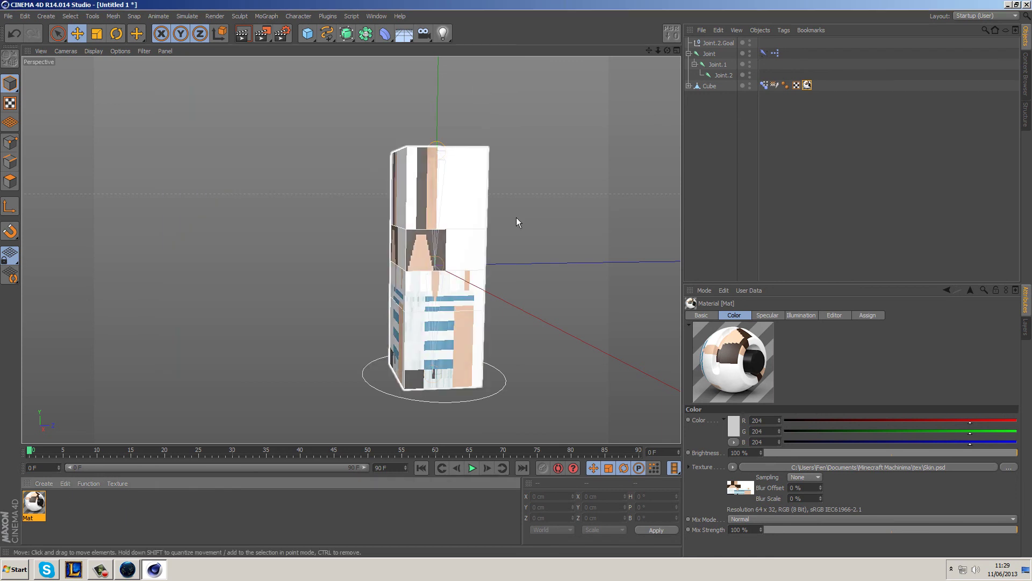
Step: Switch to the BP UV Edit layout and live-select the cube's front polygons for UV polygon editing
click(976, 16)
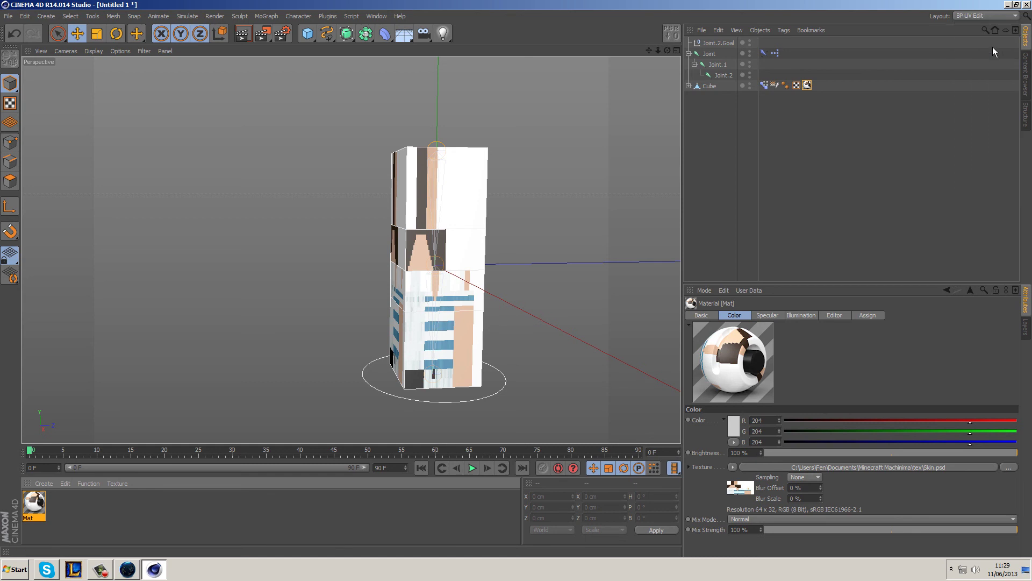
click(992, 48)
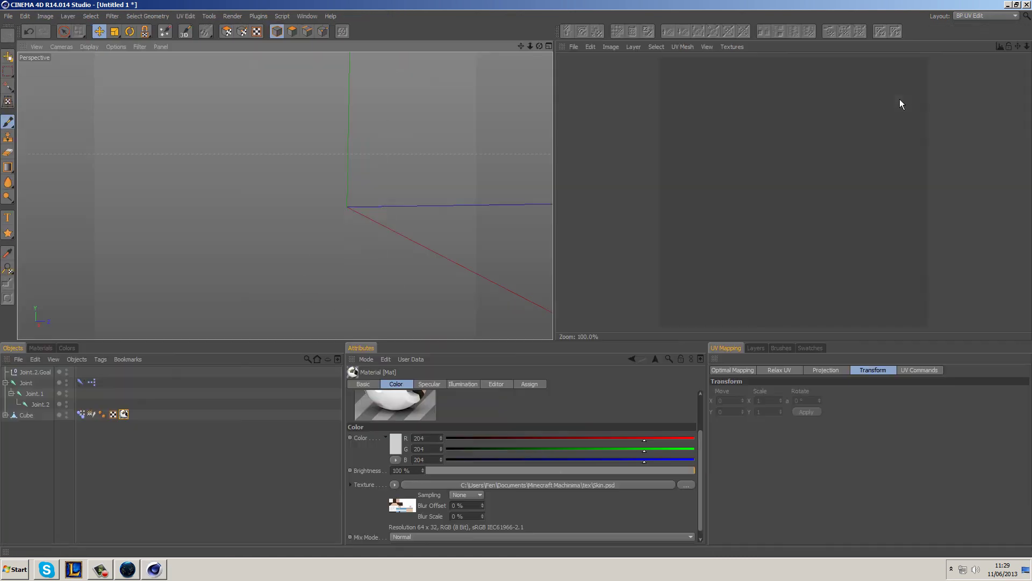
click(228, 32)
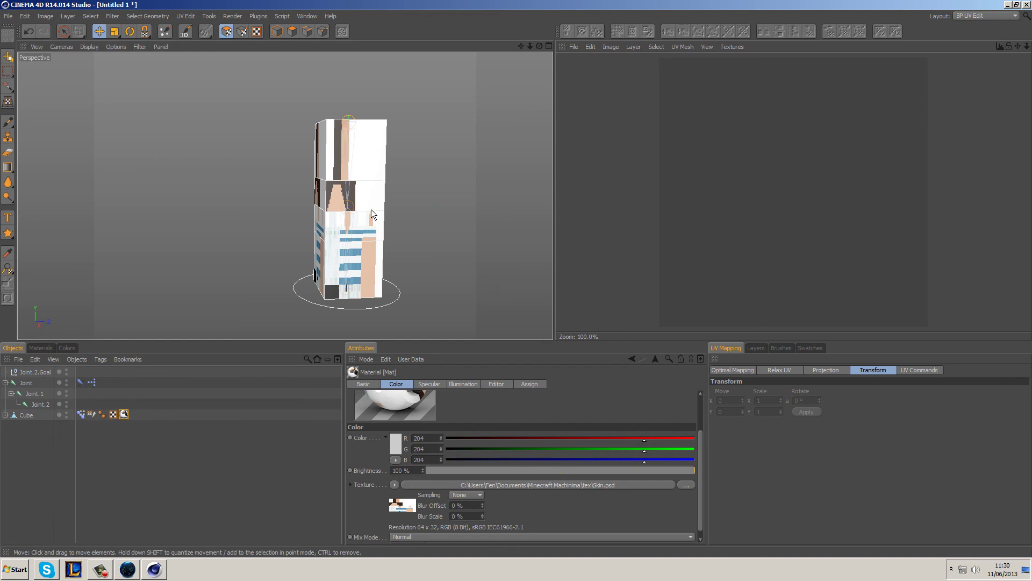
click(334, 217)
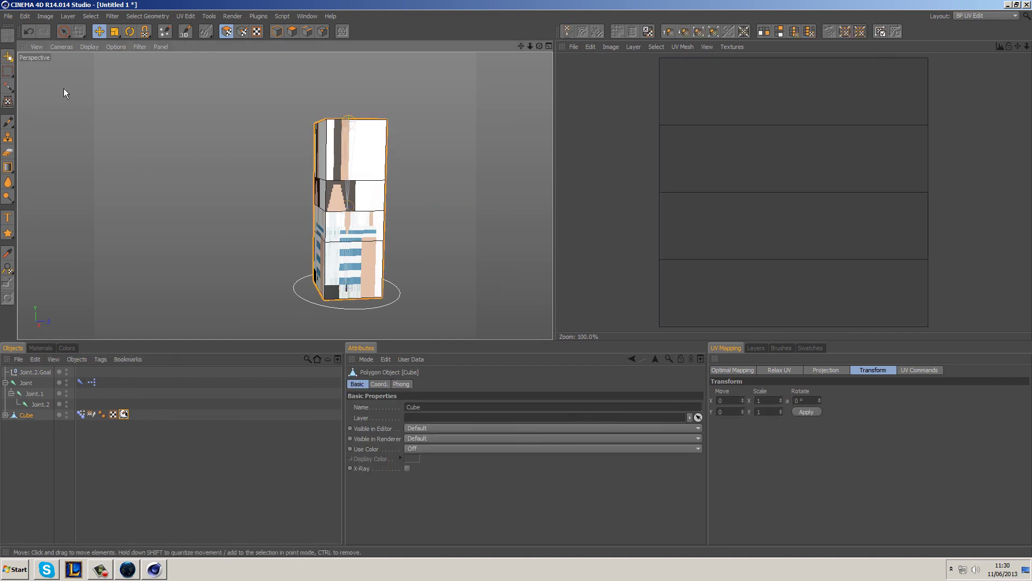
click(63, 31)
drag(349, 140, 352, 223)
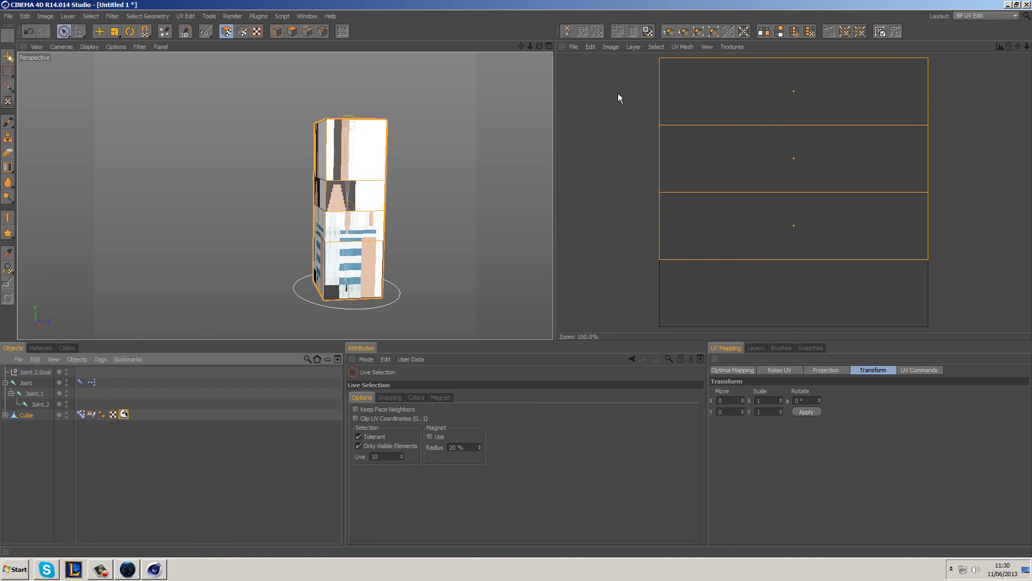
Step: Open the skin Photoshop file from the Desktop as the background texture of the UV view
click(574, 47)
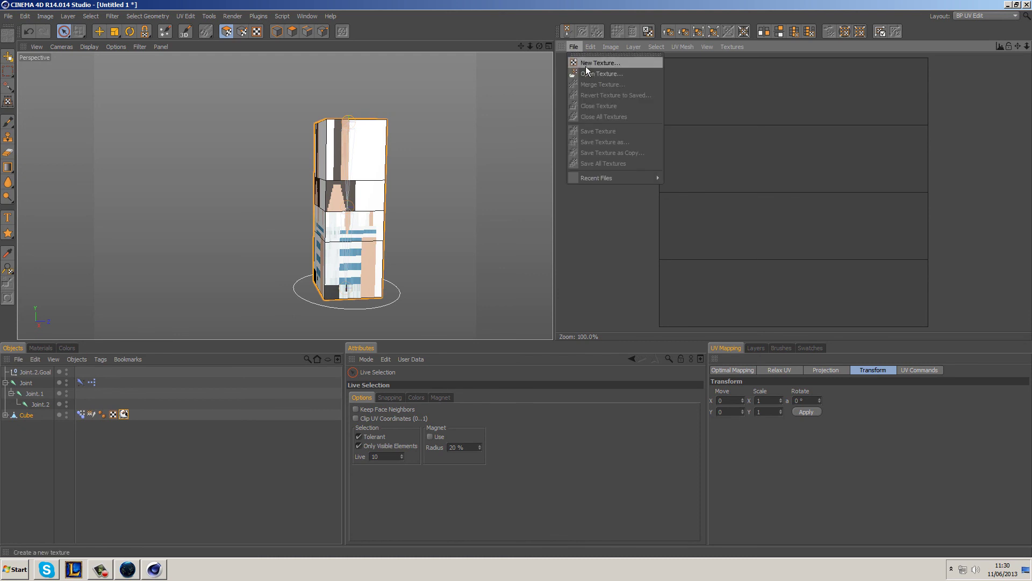
click(587, 73)
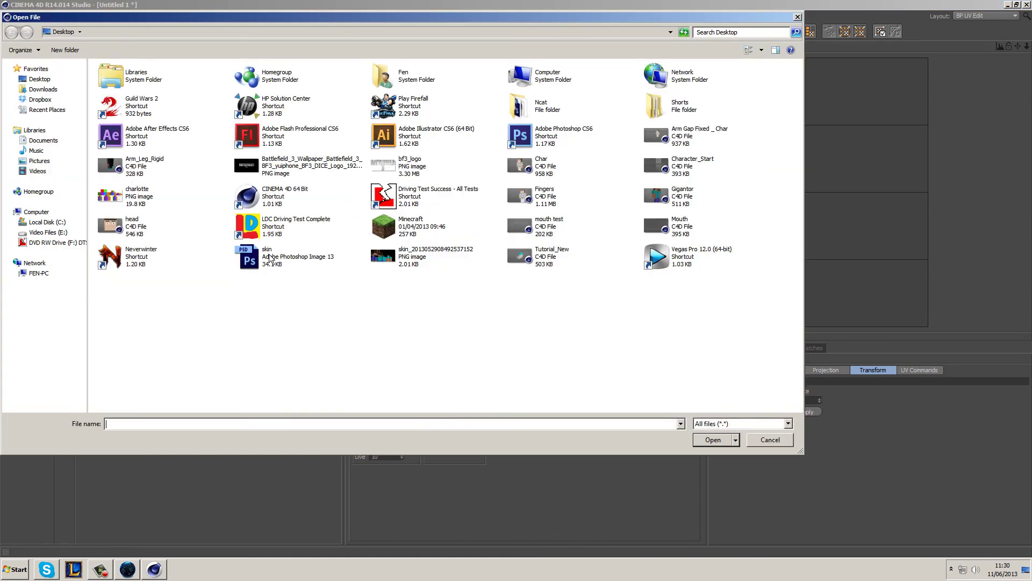
click(269, 256)
click(713, 439)
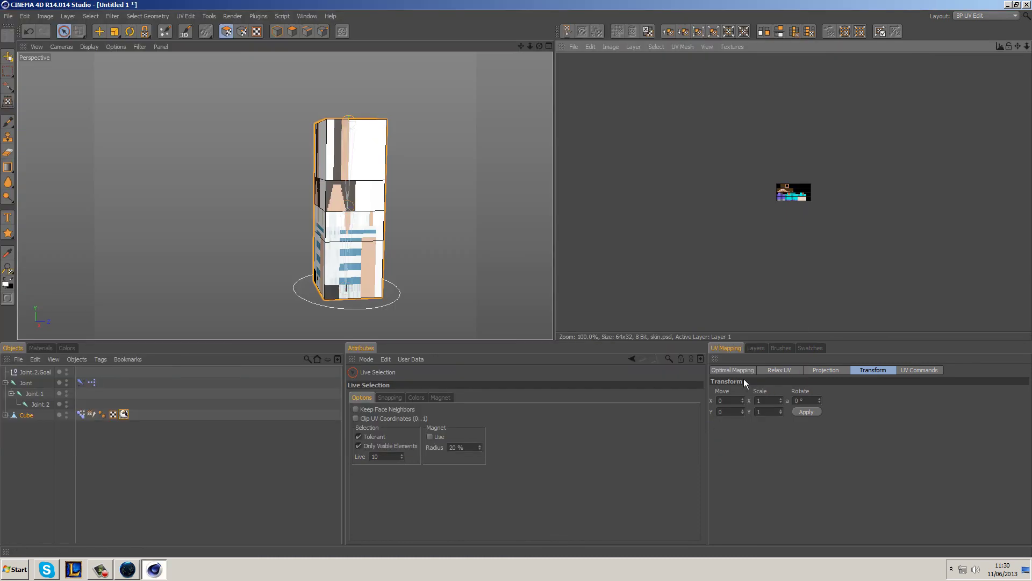
scroll(780, 192, up, 6)
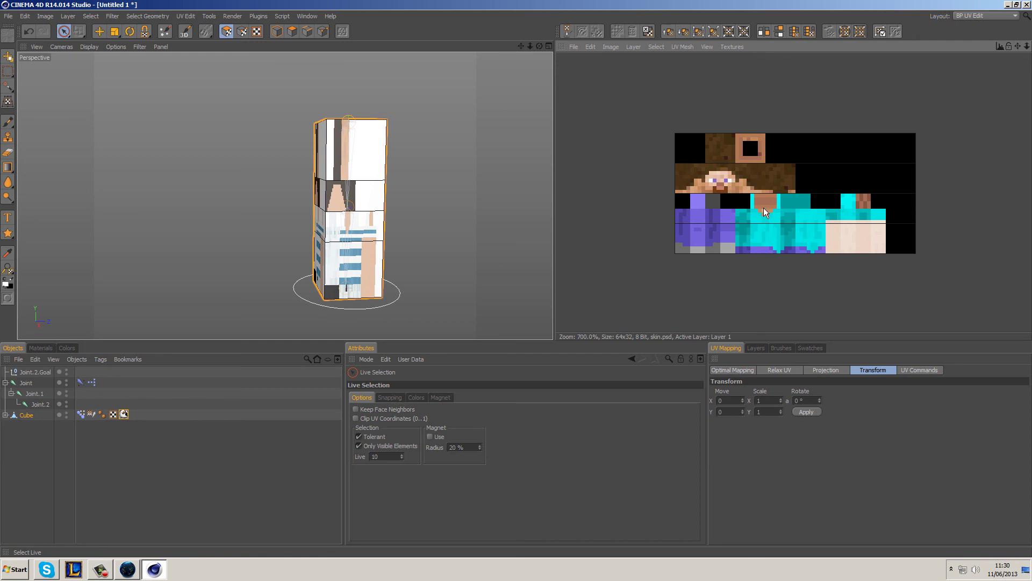
scroll(764, 222, up, 1)
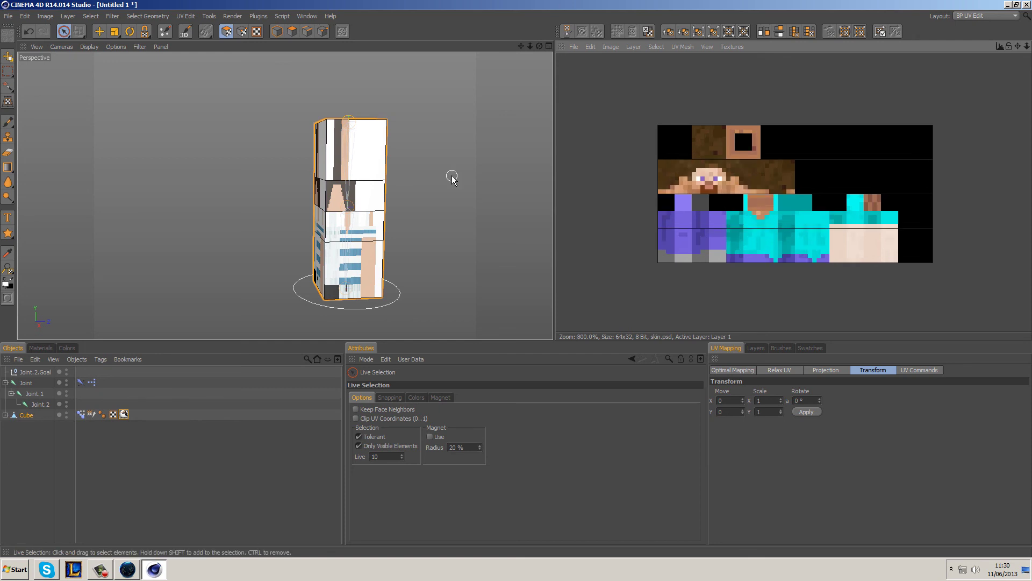
Step: Select all of the cube's UV polygons and apply a Cubic projection to them
click(359, 160)
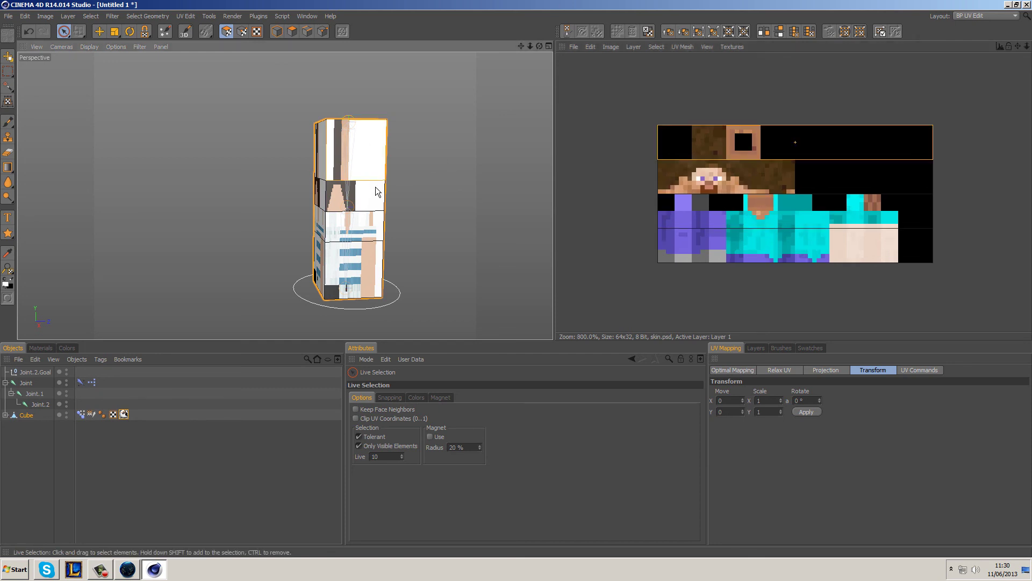
key(ctrl+a)
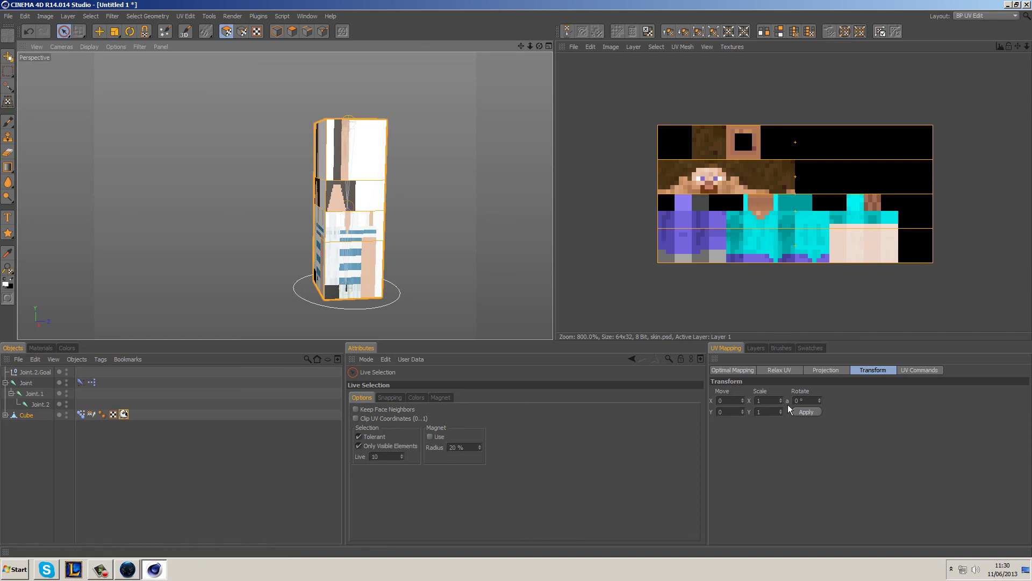
click(814, 371)
click(735, 403)
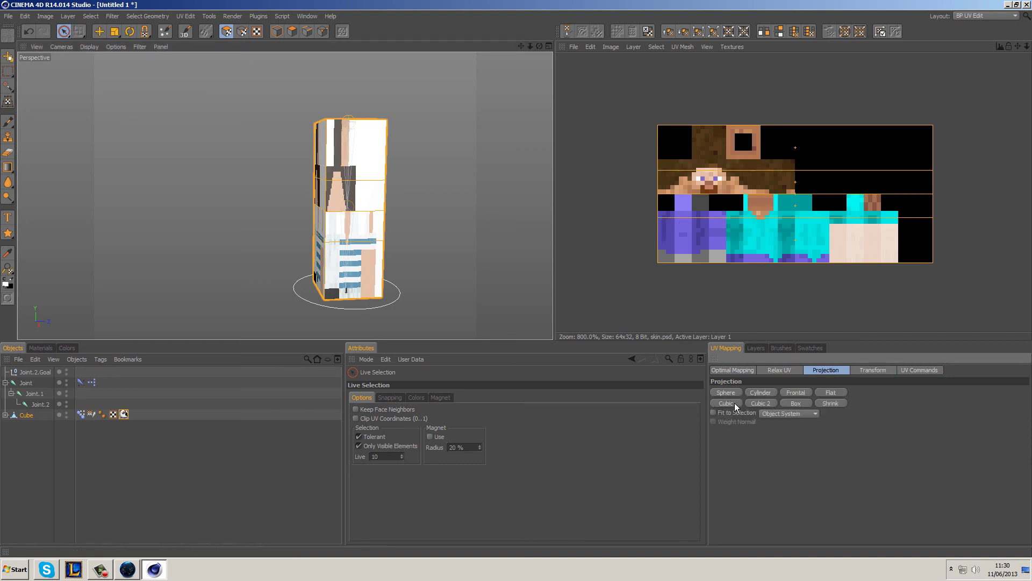
Step: Enter a UV transform scale of 8/64 in X and 12/32 in Y
click(866, 371)
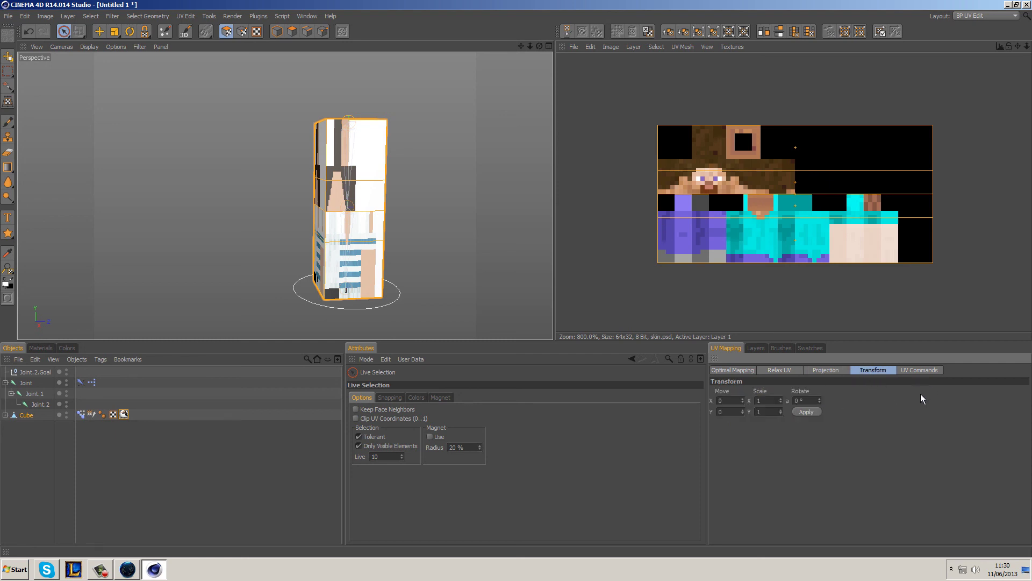
click(772, 403)
text(8/64)
click(772, 412)
text(12/32)
Step: Check the canvas and texture size settings of skin.psd without changing them
click(611, 47)
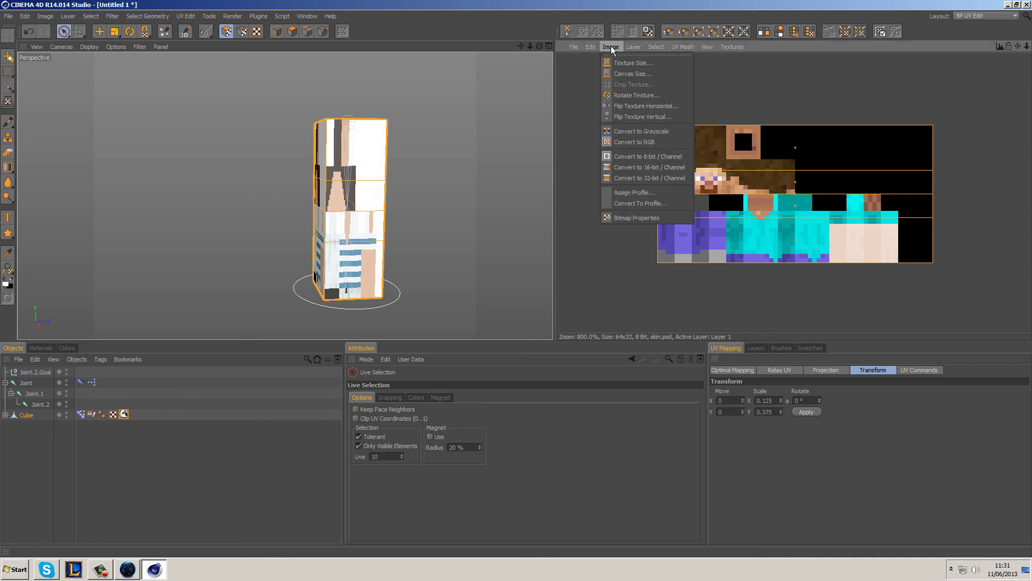
click(614, 71)
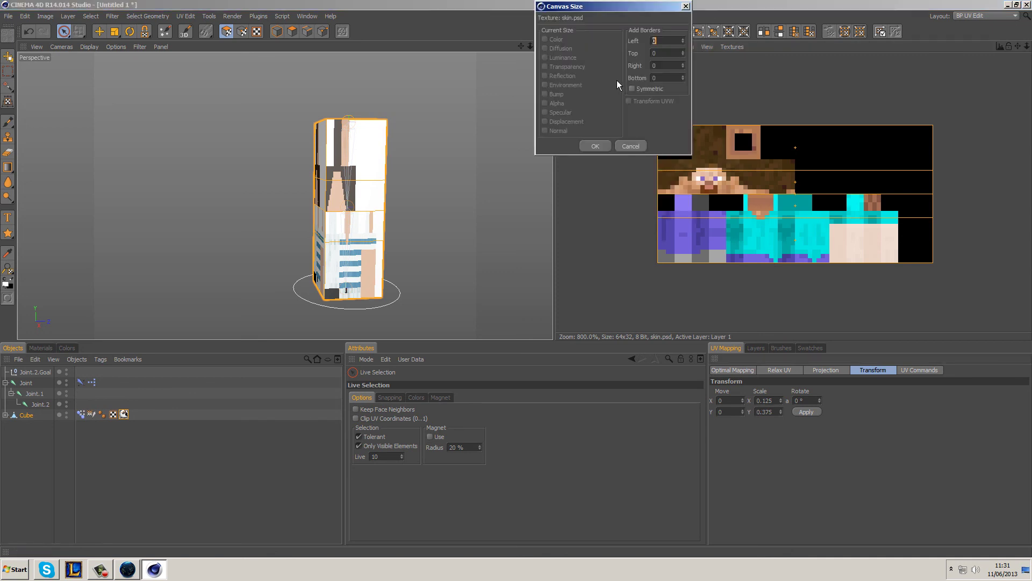
click(632, 143)
click(612, 47)
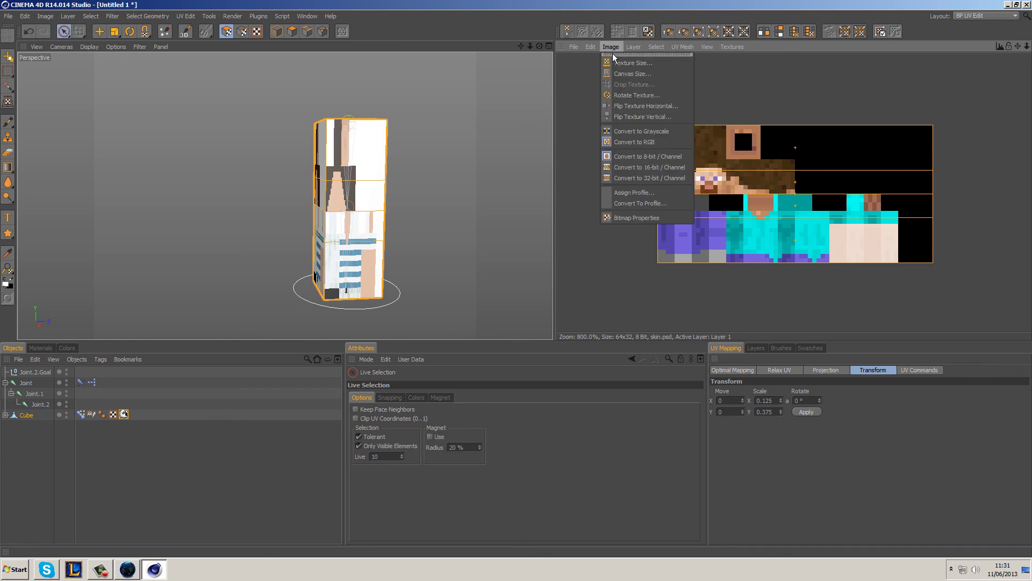
click(624, 63)
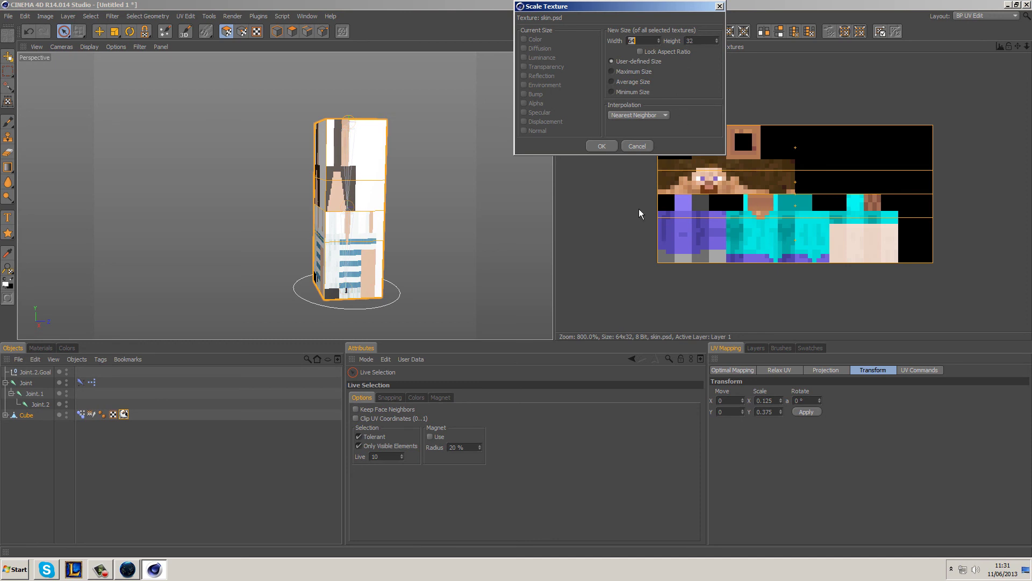
click(644, 147)
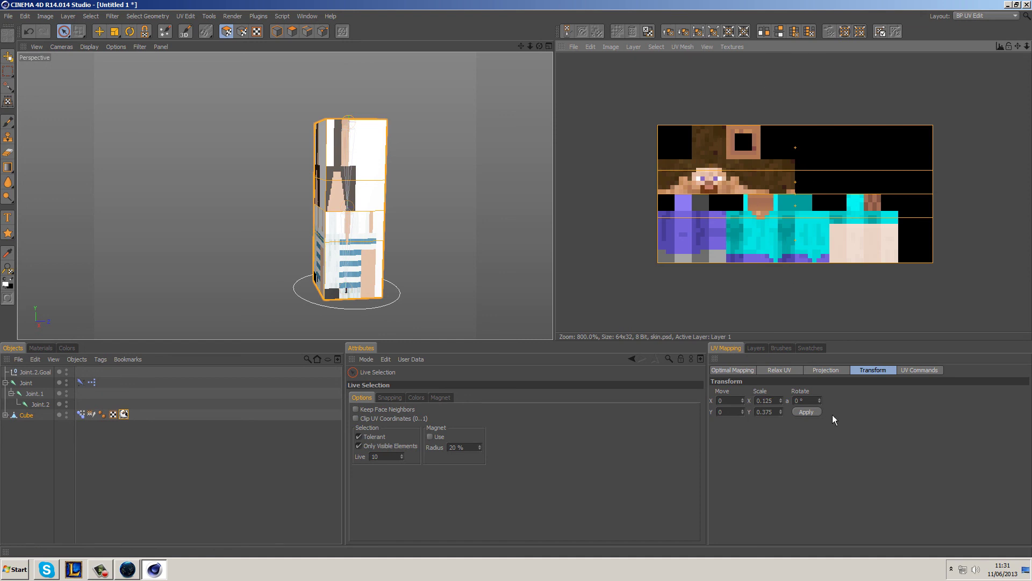
Step: Apply the entered UV scale, and reset the UVs with a Cubic projection
click(813, 411)
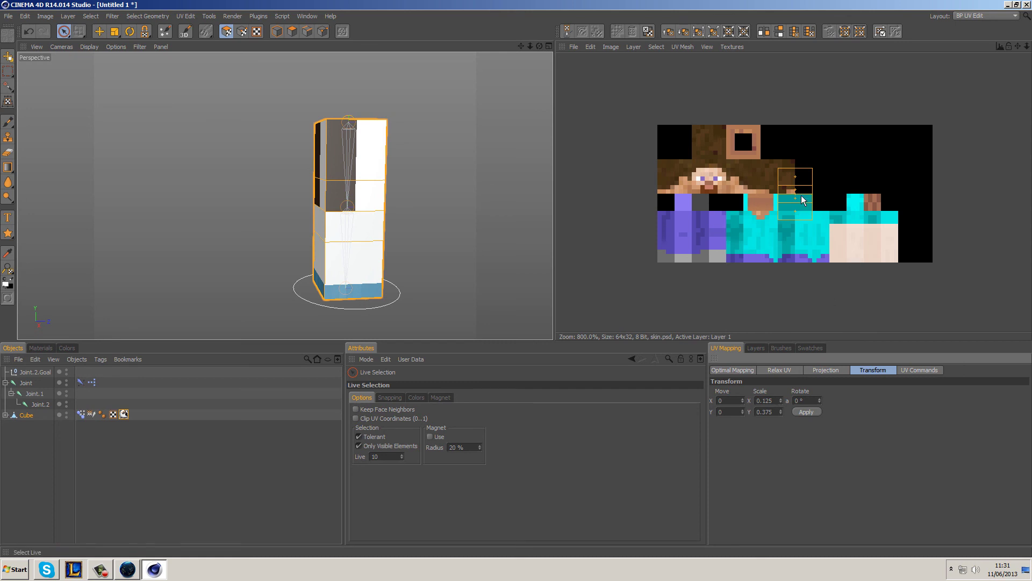
click(826, 370)
click(730, 404)
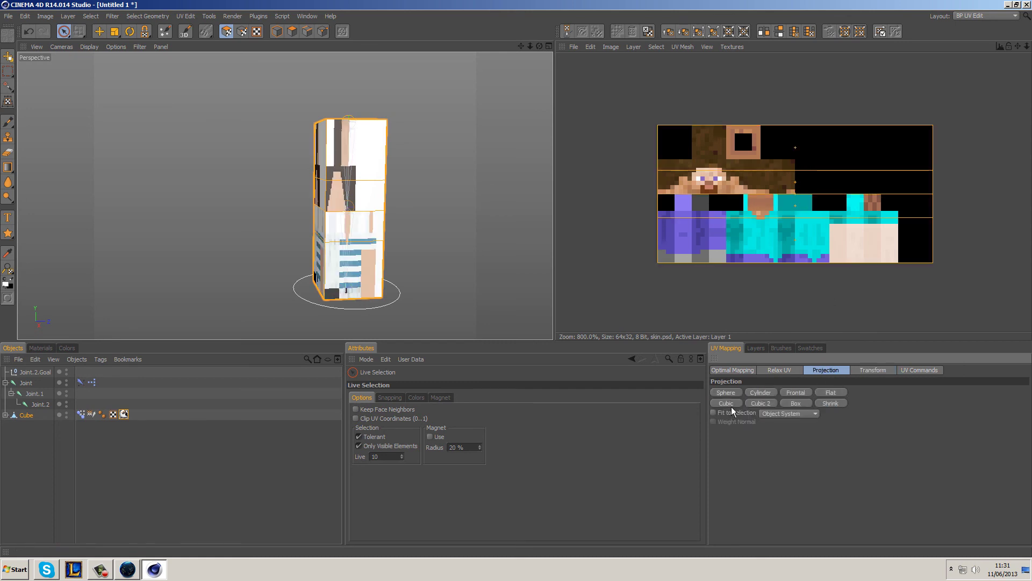
Step: Scale the cube's UVs to 4/64 in X and 12/32 in Y
click(873, 371)
drag(777, 401, 755, 402)
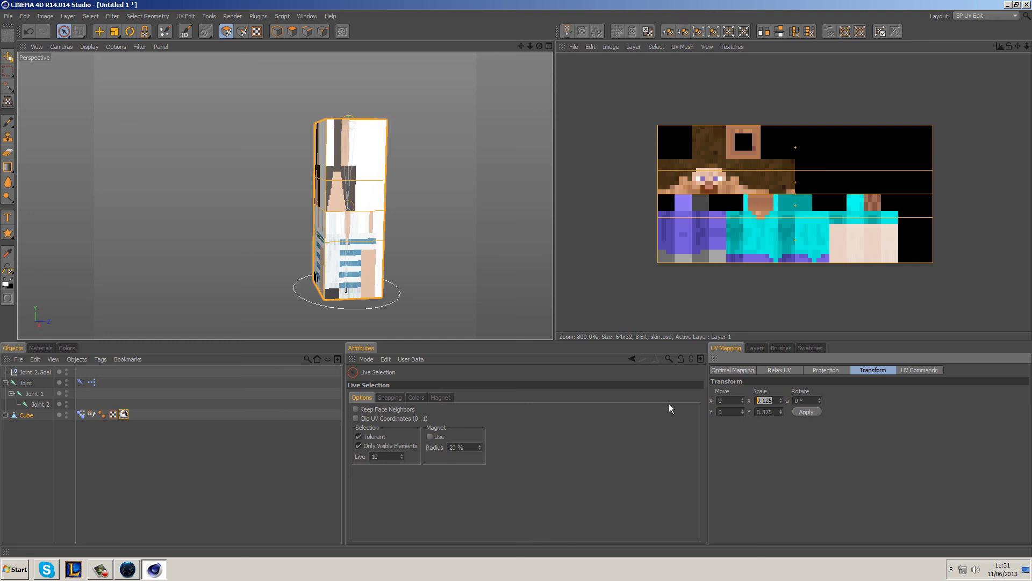
text(4/64)
key(Tab)
text(12/32)
key(Return)
click(817, 412)
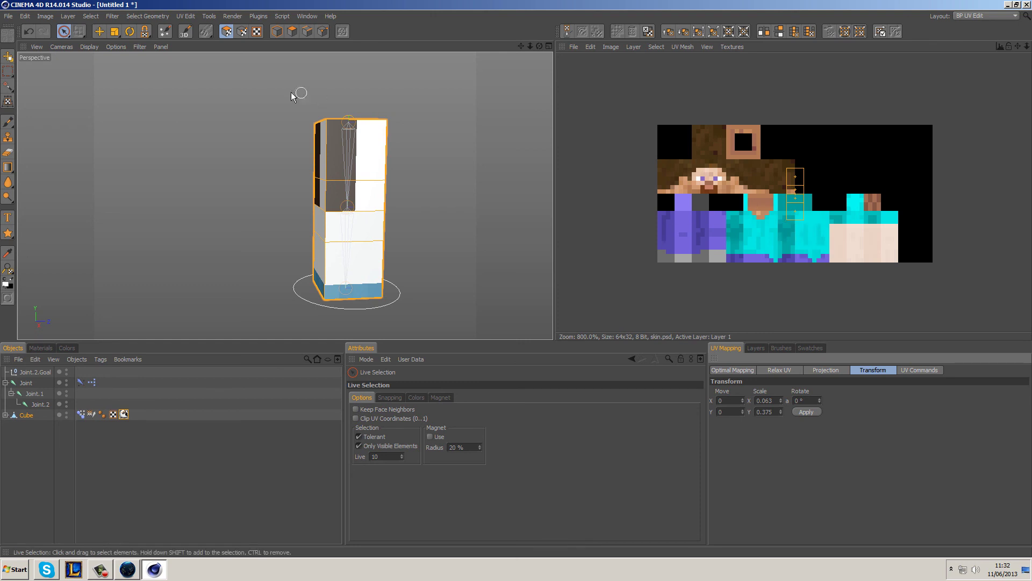
Step: Try to move the scaled UVs freely onto the skin's arm area
click(99, 31)
drag(798, 183, 857, 208)
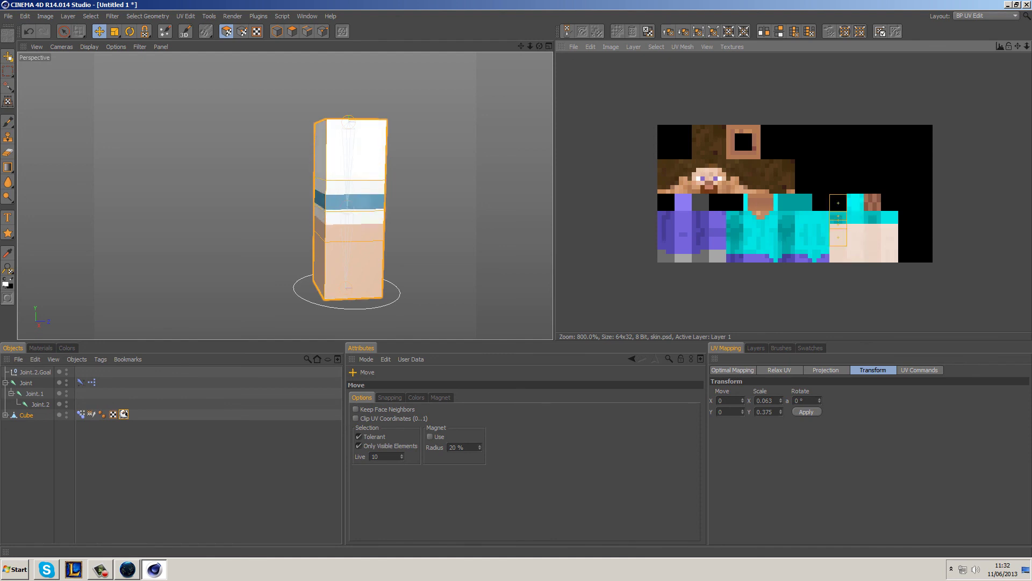
key(ctrl+z)
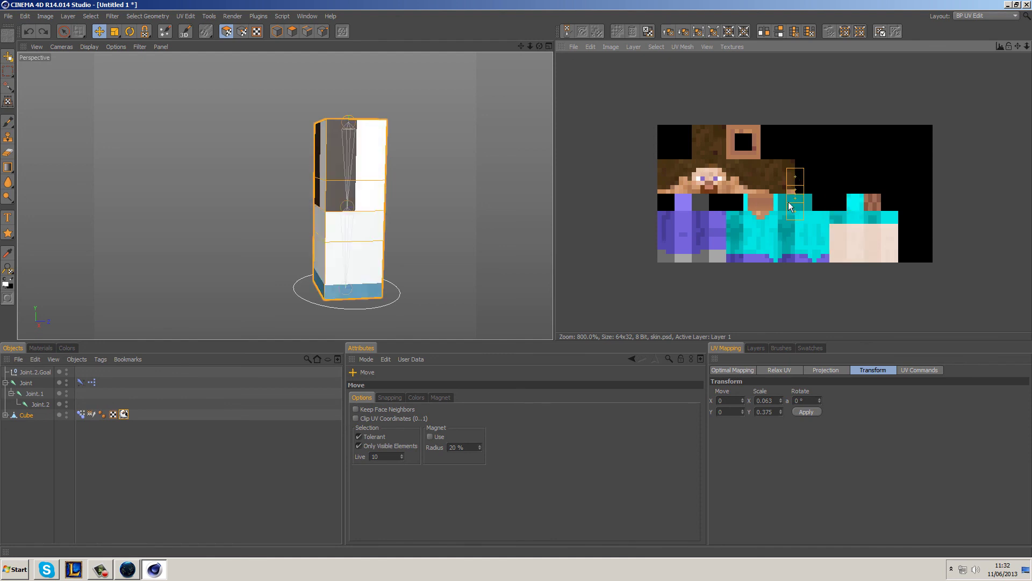
Step: Quantize UV movement to 3.125% and move all the UVs onto the second vertical strip of the skin's arm area
click(390, 397)
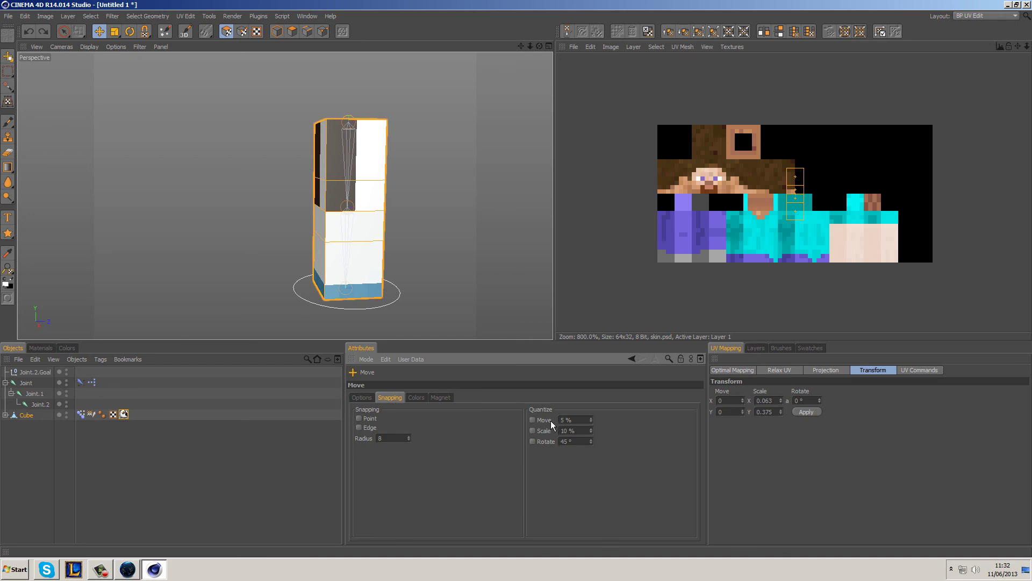
click(532, 420)
key(Tab)
text(3.125)
key(Return)
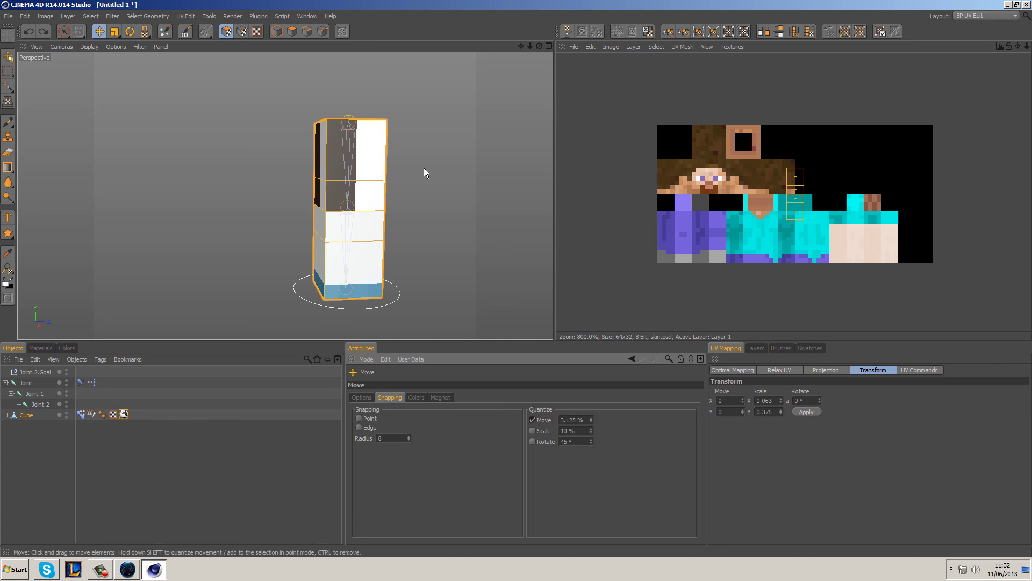
drag(795, 194, 856, 236)
Step: Live-select the adjacent side's polygons on the cube and move their UVs onto the third strip of the arm area
alt+drag(450, 191, 390, 196)
click(64, 33)
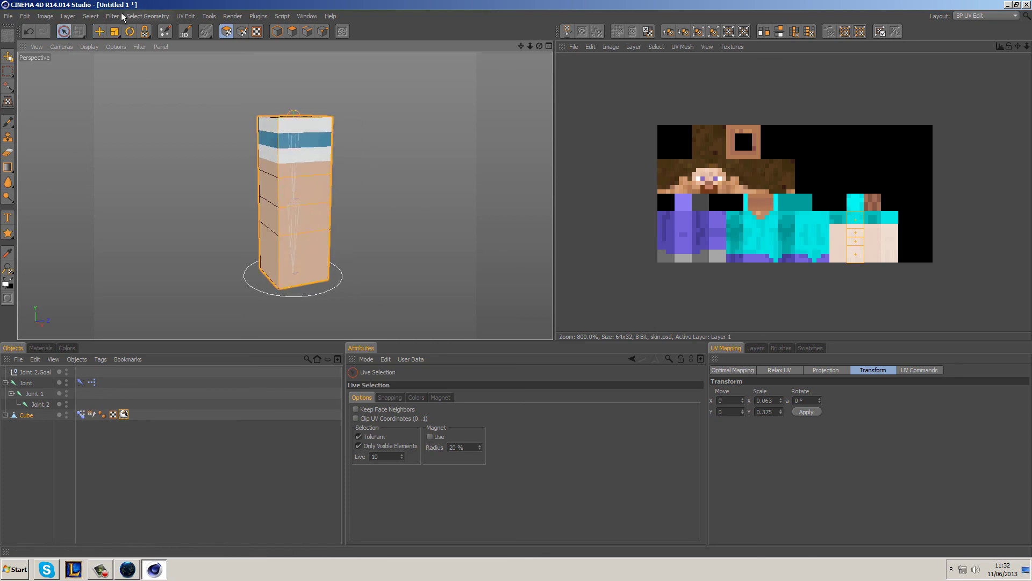
click(99, 31)
drag(856, 231, 873, 231)
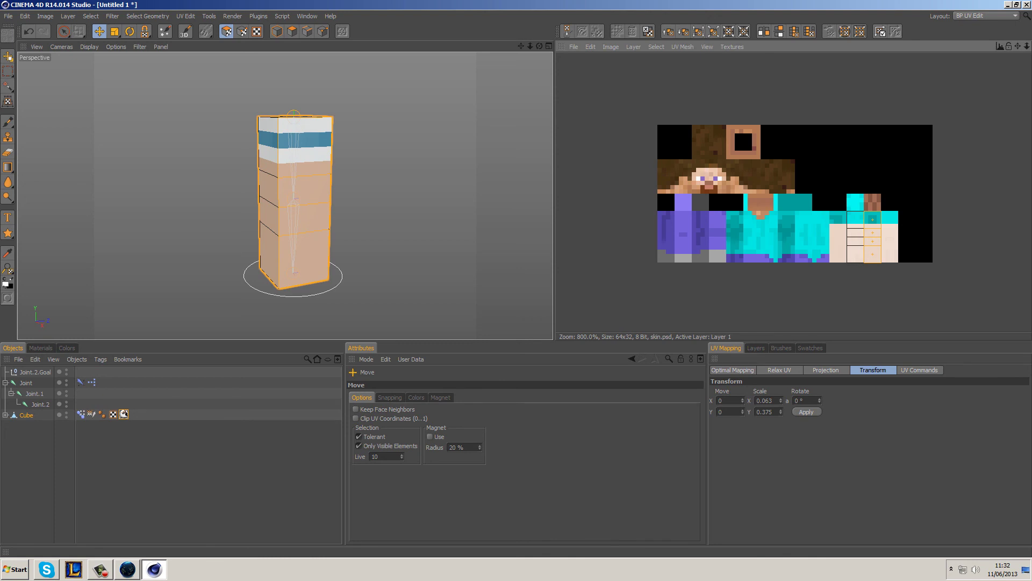
Step: Select the polygons of the following side of the cube and move their UVs onto the fourth strip of the arm area
alt+drag(447, 185, 225, 179)
click(64, 31)
key(ctrl+z)
key(e)
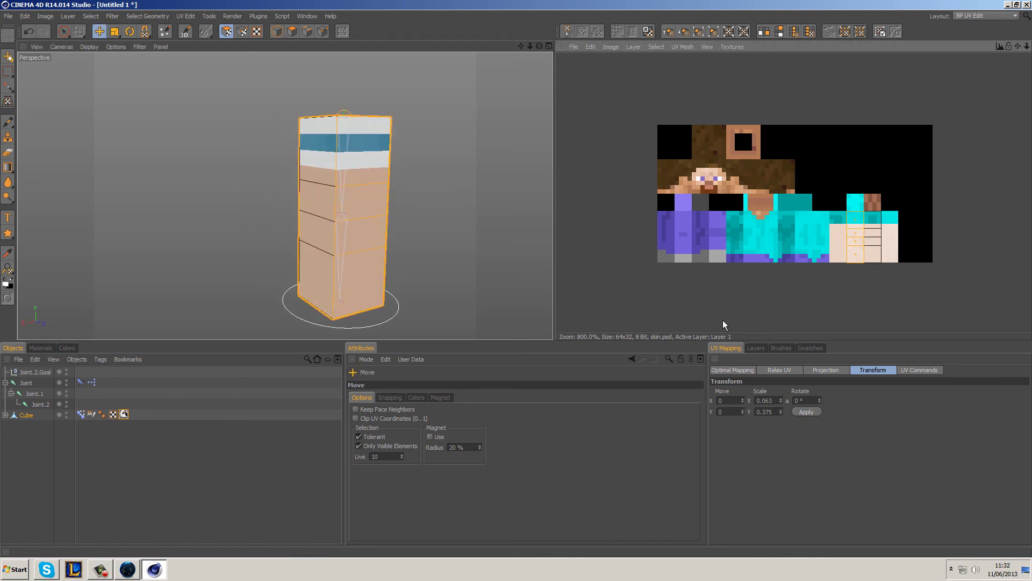
drag(860, 250, 894, 250)
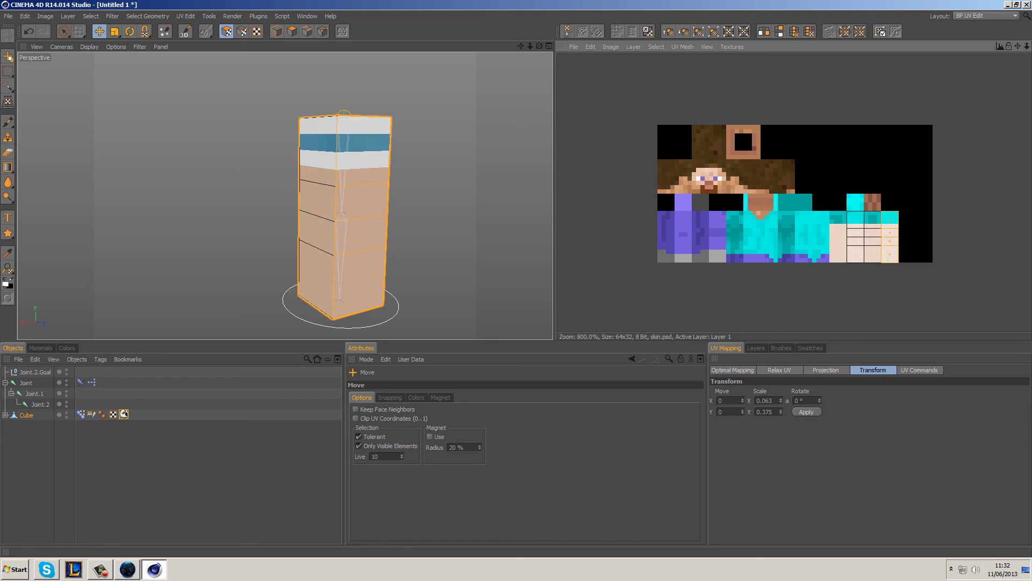
Step: Live-select the last remaining long side's polygons and move their UVs onto the first strip of the arm area
alt+drag(409, 200, 156, 172)
click(63, 31)
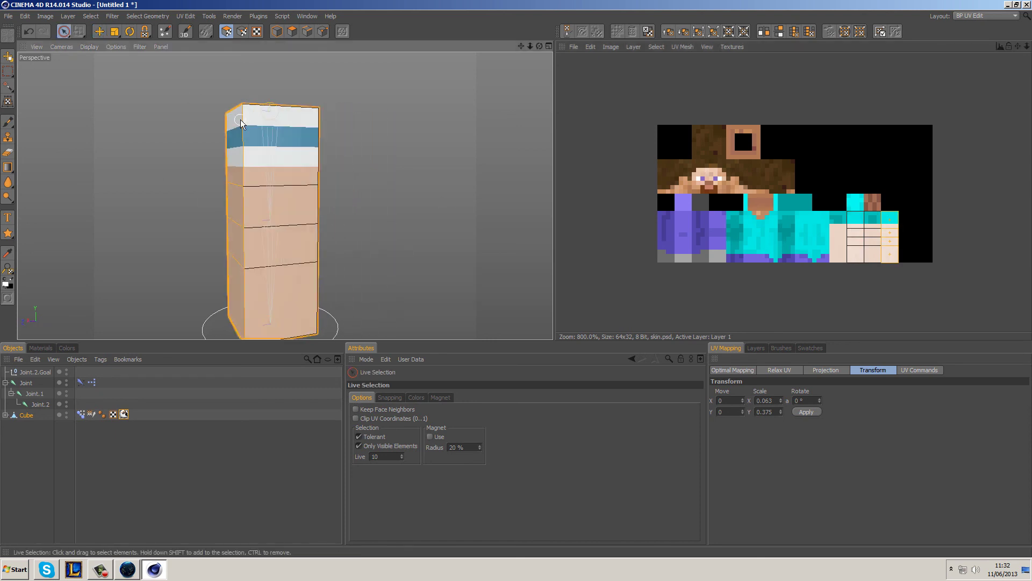
drag(288, 215, 295, 299)
key(e)
drag(865, 244, 846, 243)
Step: Select the cube's top and bottom end faces and apply a Cubic projection to their UVs
alt+drag(506, 210, 344, 194)
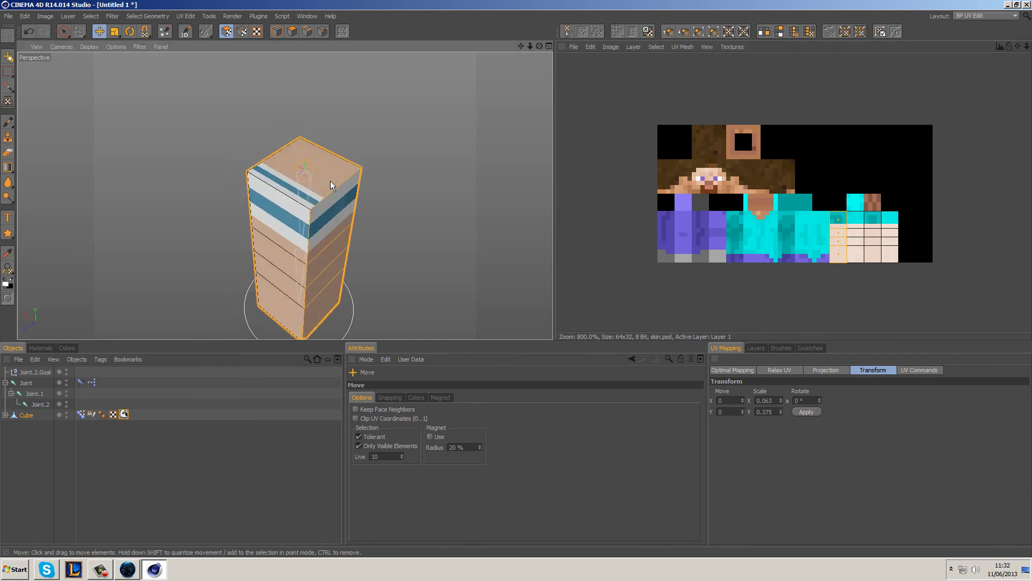
click(64, 32)
click(433, 155)
click(337, 171)
alt+drag(444, 246, 368, 115)
click(329, 250)
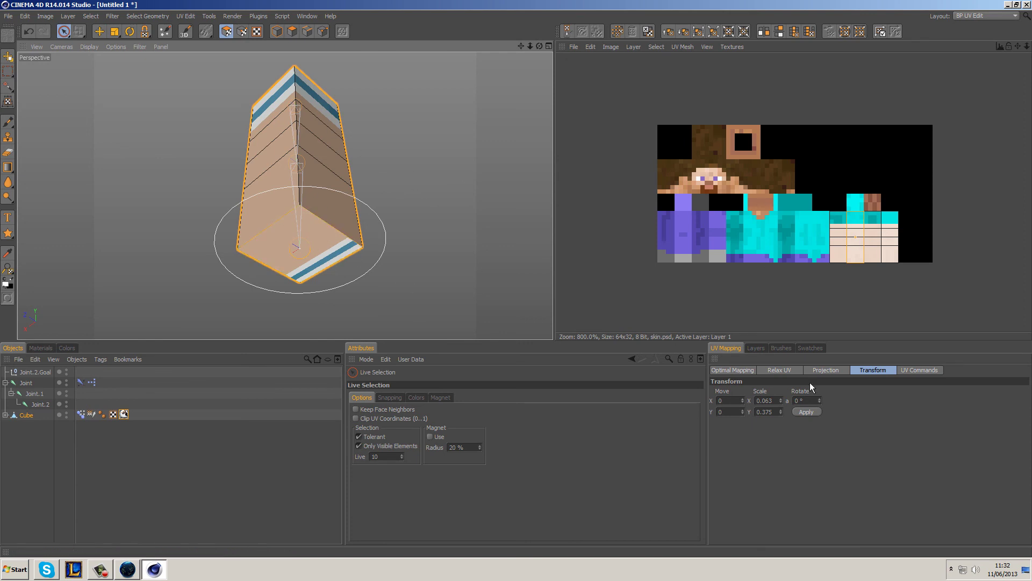
click(827, 372)
click(732, 405)
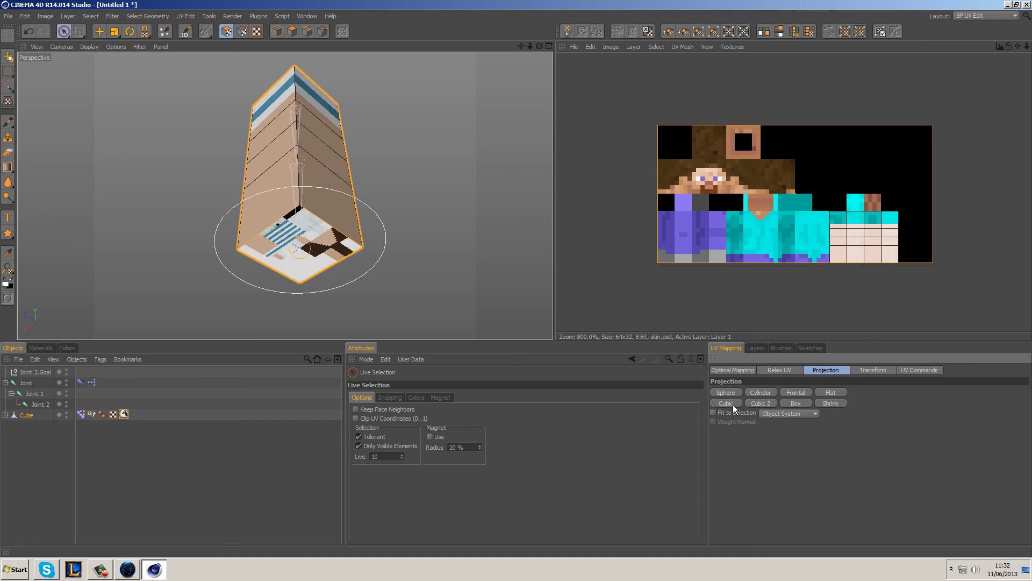
Step: Set the Y scale to 4/32, keeping X at 0.063, and apply it to the end faces' UVs
click(870, 371)
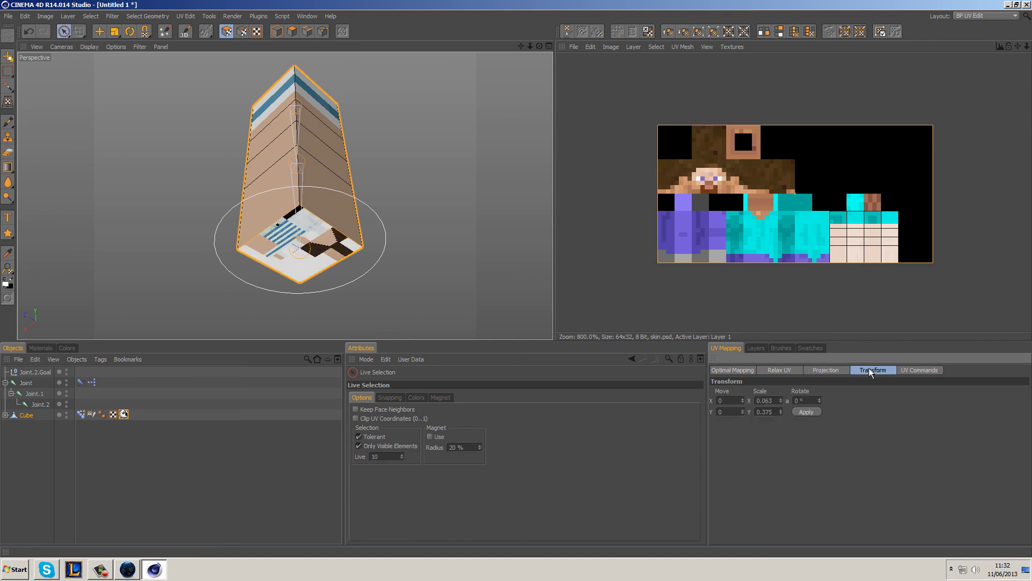
click(766, 412)
text(4/32)
click(817, 413)
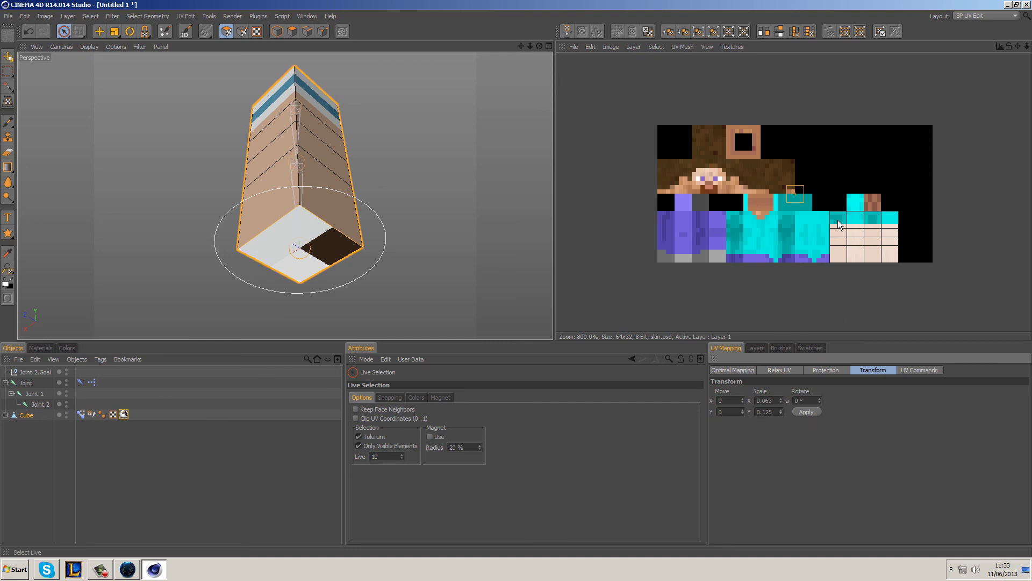
Step: Move the end faces' UVs onto the cyan square above the arm strips, and shift the selection onto the adjacent brown square
click(99, 31)
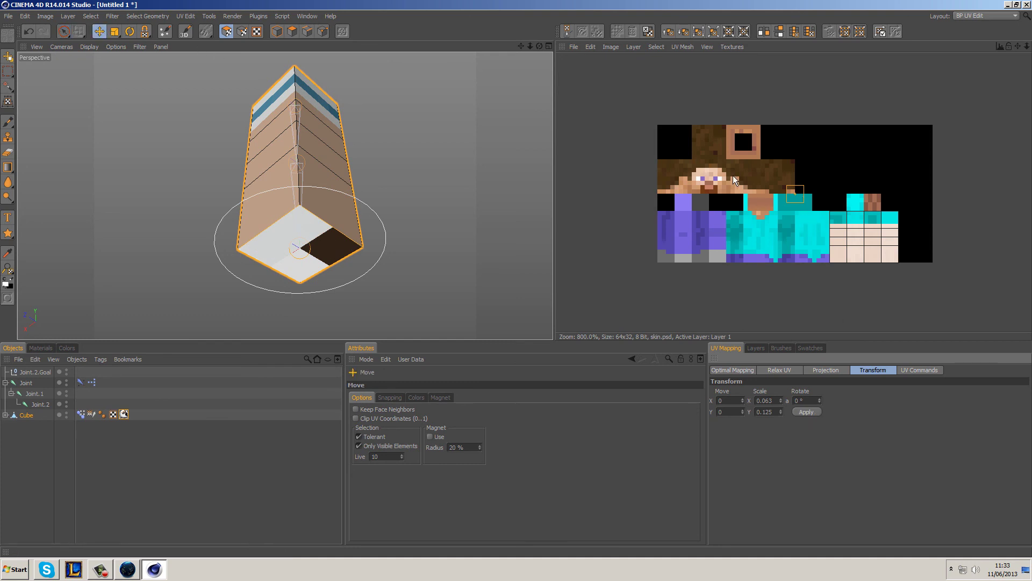
drag(796, 194, 856, 202)
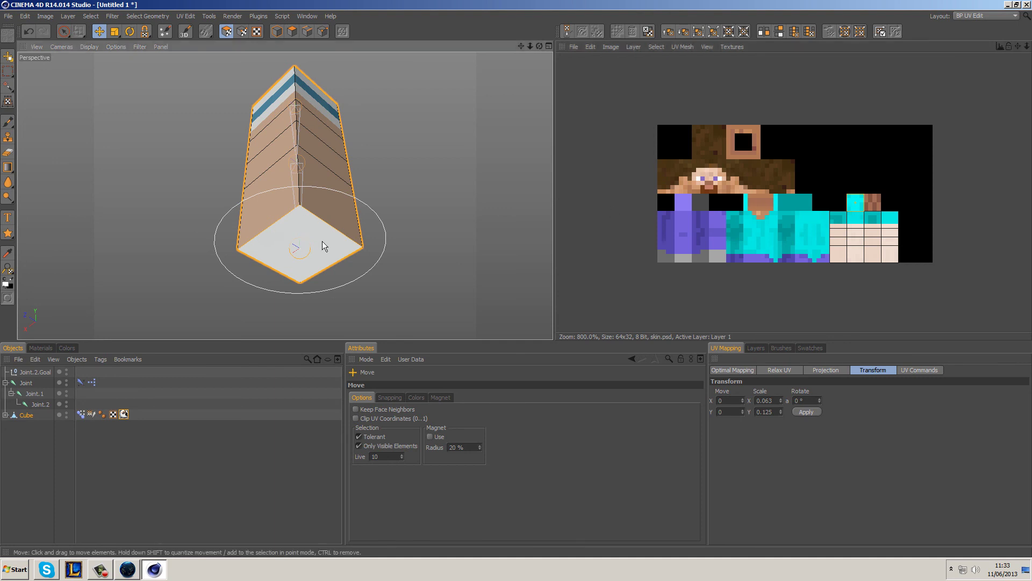
drag(905, 205, 922, 204)
alt+drag(448, 192, 420, 267)
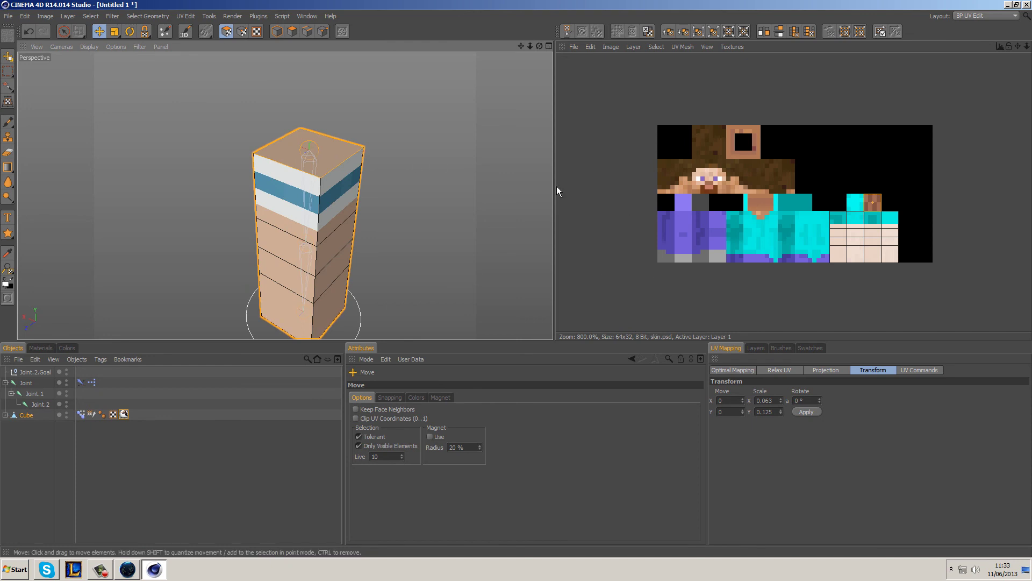
Step: Select the cube's top end face and move its UVs onto the cyan square above the arm strips
click(325, 156)
drag(873, 203, 855, 203)
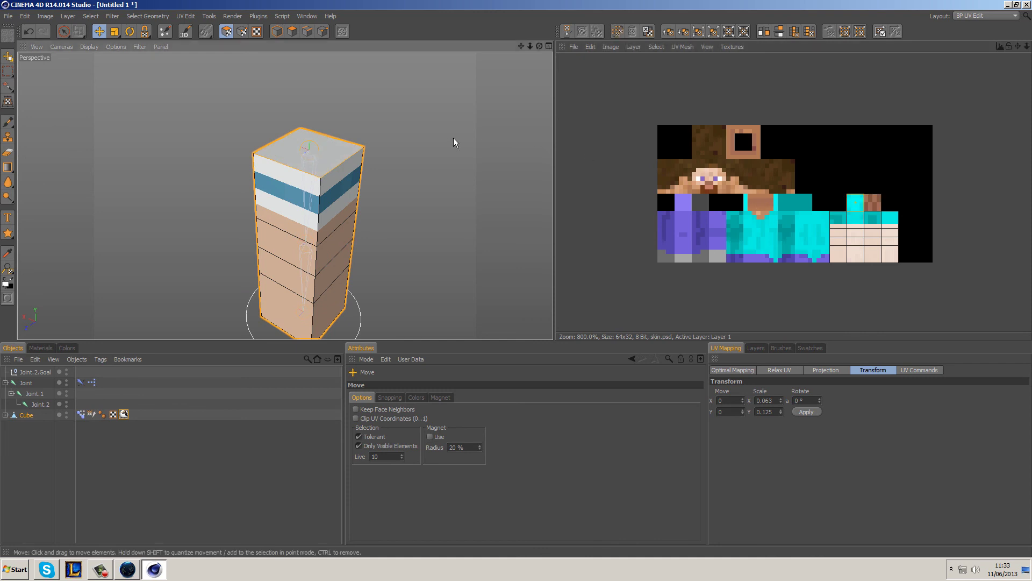
click(64, 32)
Step: Switch the interface to the Startup (User) layout and frame the whole textured limb from the side
click(979, 15)
click(998, 100)
alt+drag(533, 283, 477, 199)
scroll(491, 200, down, 5)
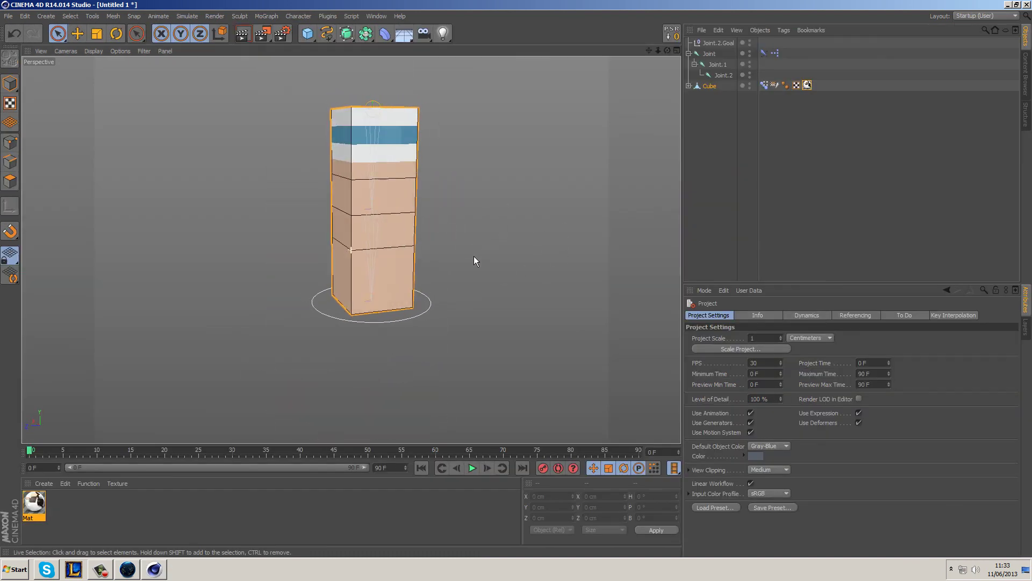
Step: Move Joint.2.Goal to about Y 36 cm, Z -43 cm to bend the limb, and render the view
click(718, 43)
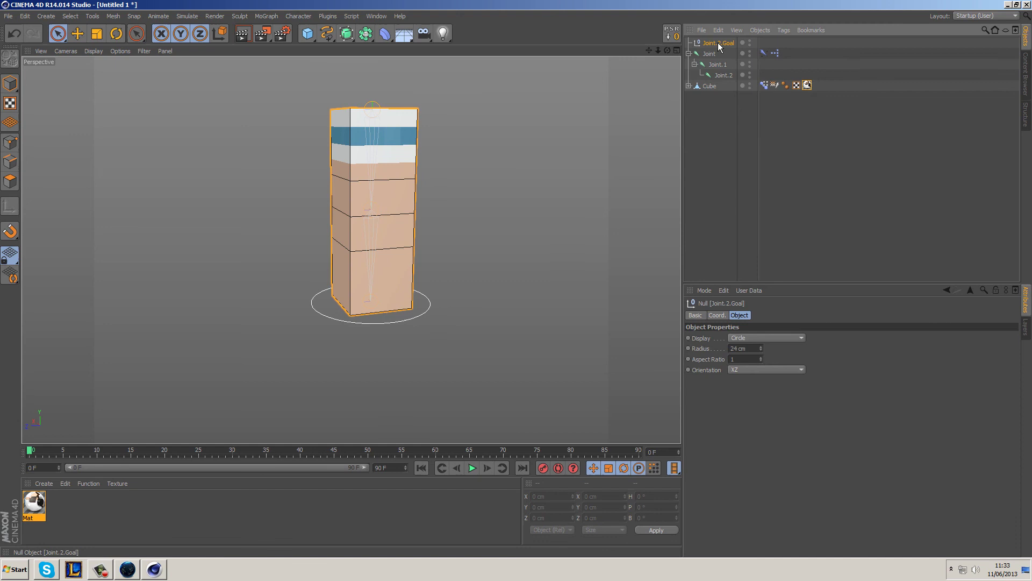
click(77, 34)
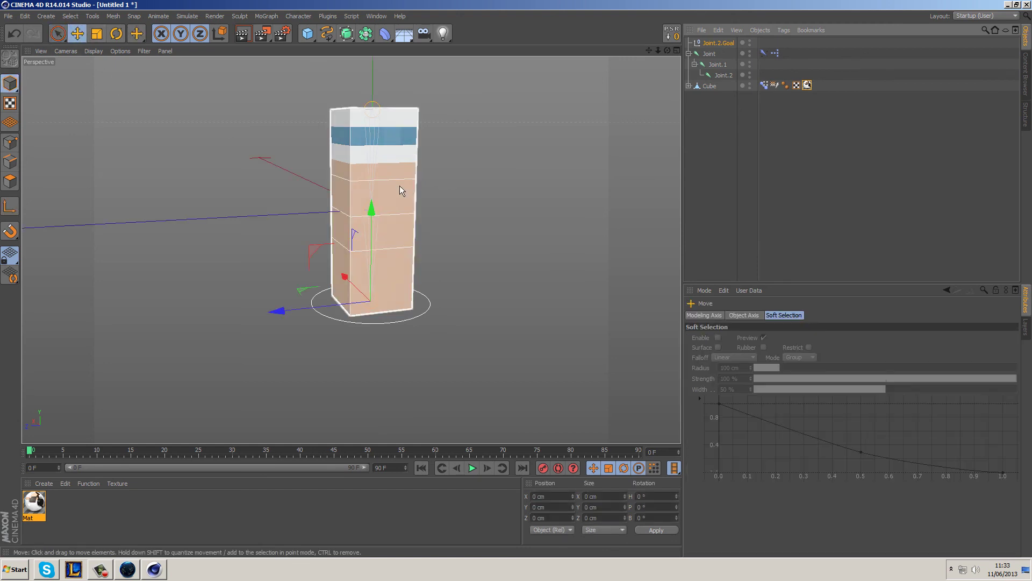
alt+drag(391, 266, 309, 300)
drag(495, 295, 406, 223)
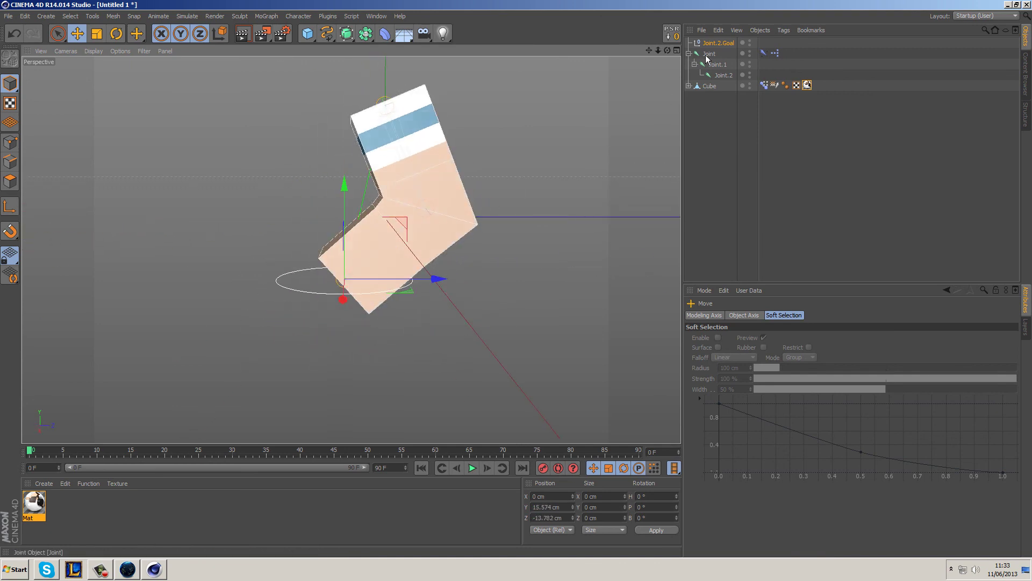
mouse_move(397, 221)
mouse_down()
mouse_move(296, 137)
mouse_move(304, 168)
mouse_move(312, 164)
mouse_up()
key(ctrl+r)
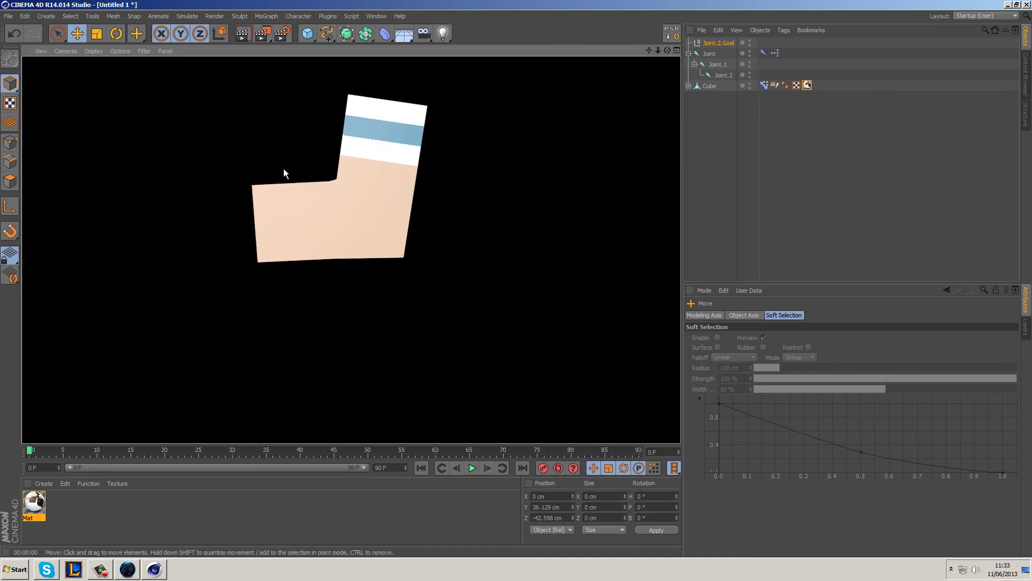
Step: Leave the render preview and move Joint.2.Goal to about Y 43 cm, Z -31 cm to test the bend further
click(321, 172)
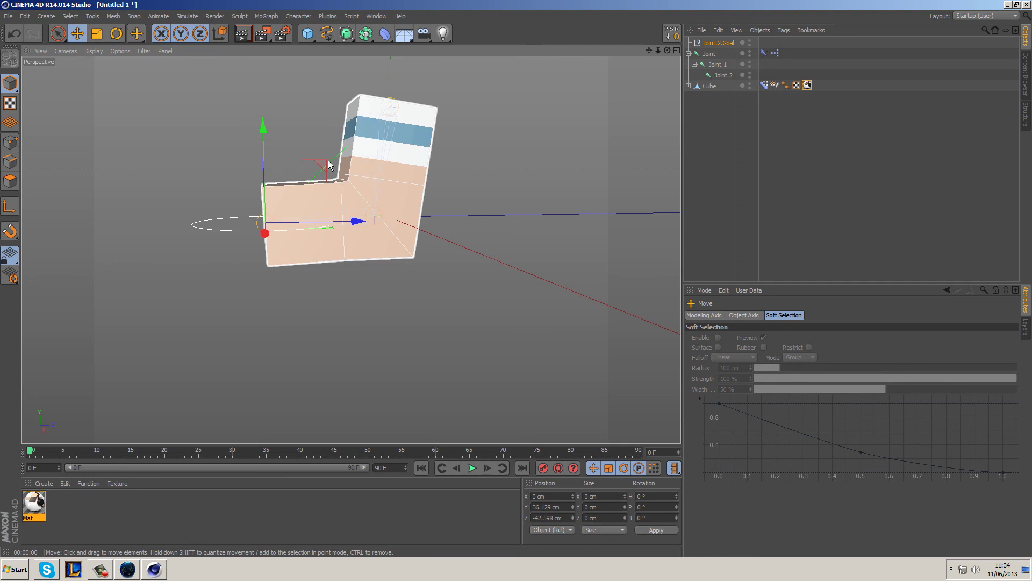
drag(343, 171, 385, 171)
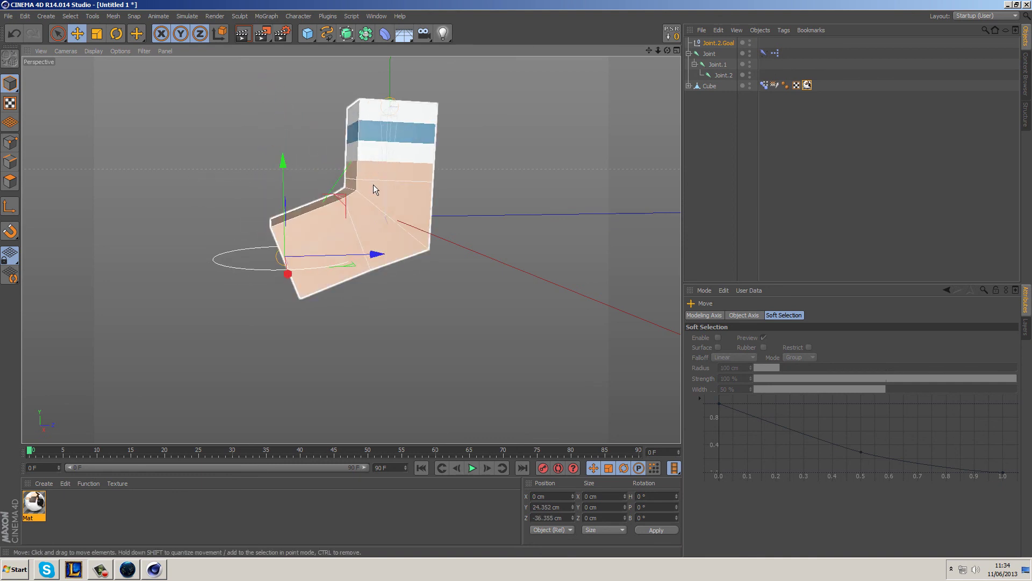
drag(356, 188, 344, 147)
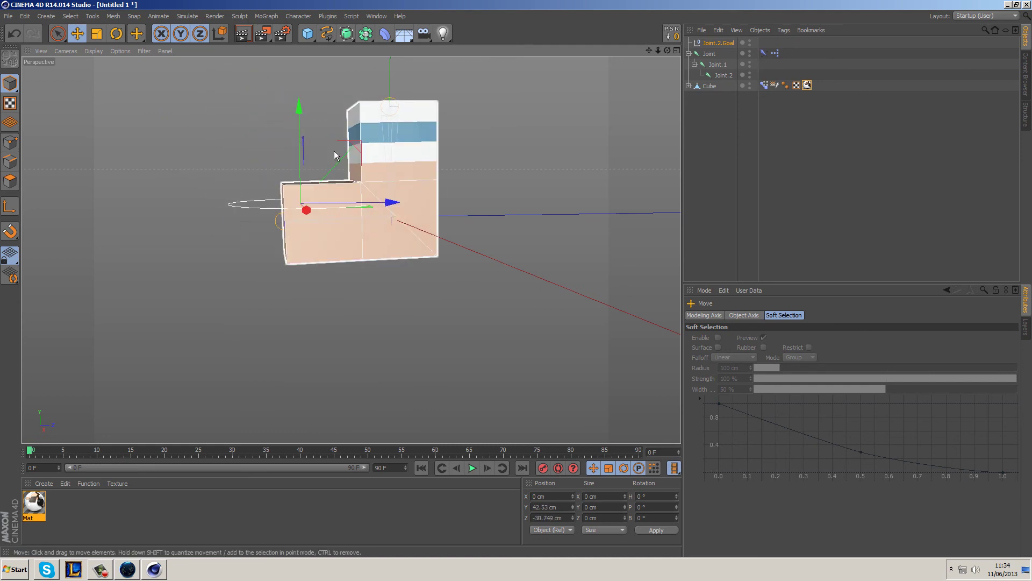
Step: Reset Joint.2.Goal's position, scale and rotation to straighten the limb, and clear the object selection
click(677, 36)
click(629, 153)
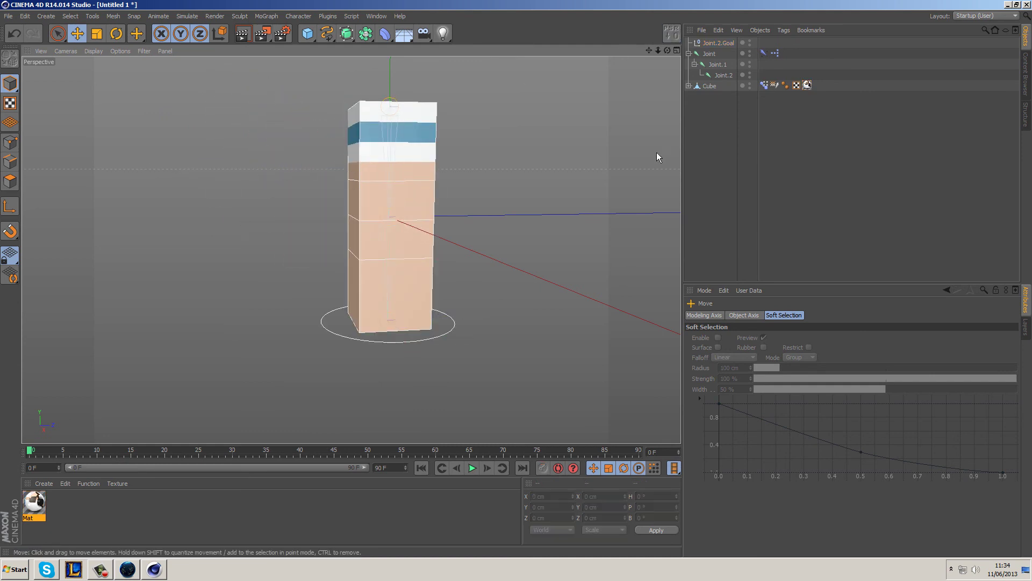